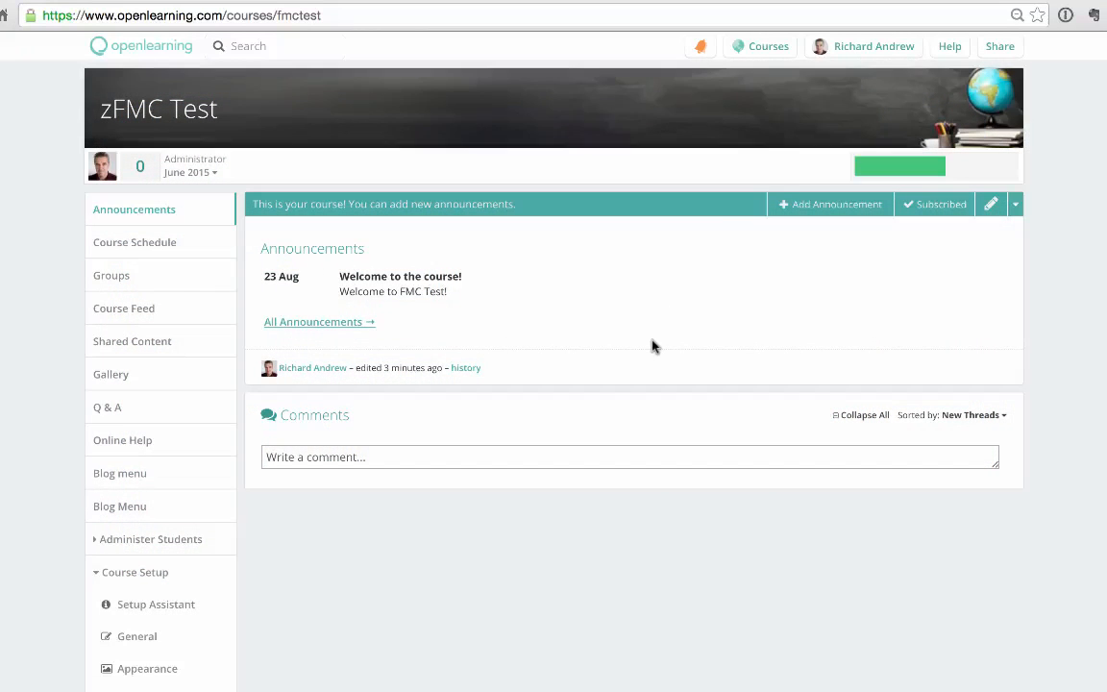
Open the Advanced settings in the course setup of the zFMC Test course
scroll(653, 345, down, 2)
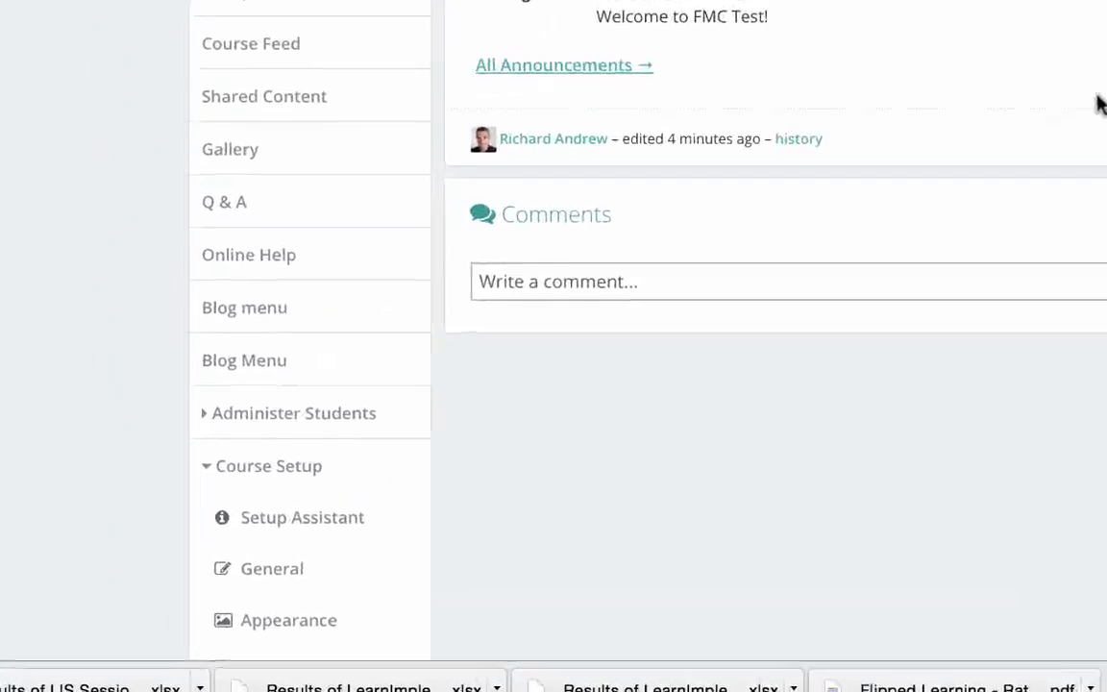
scroll(615, 385, down, 3)
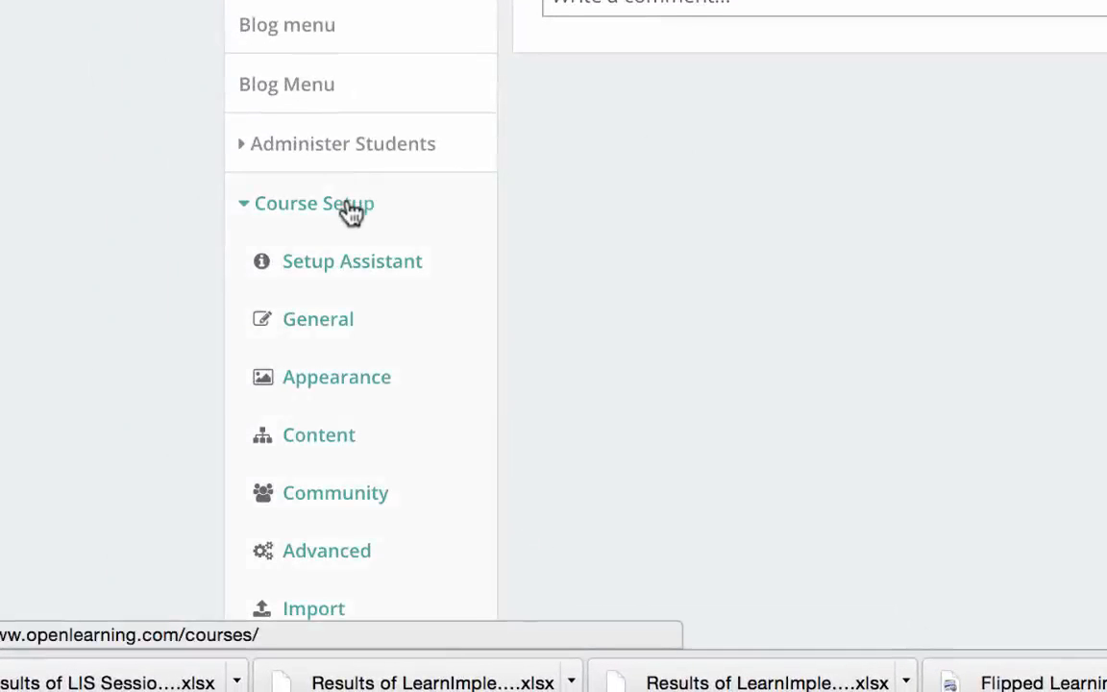
scroll(334, 495, down, 2)
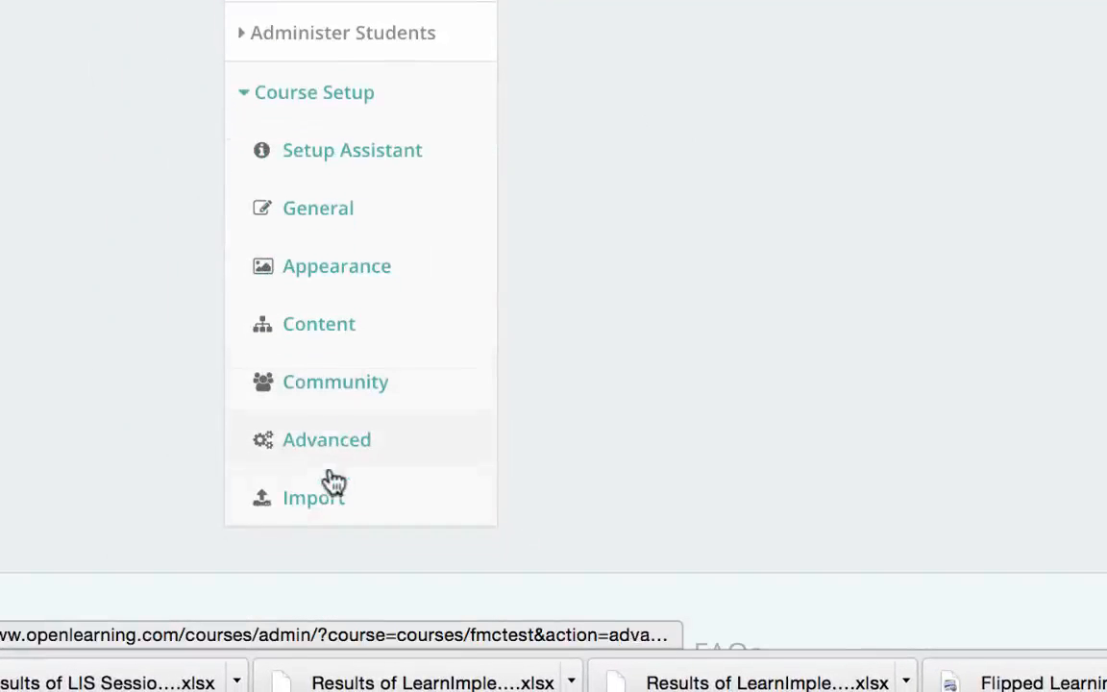
click(327, 441)
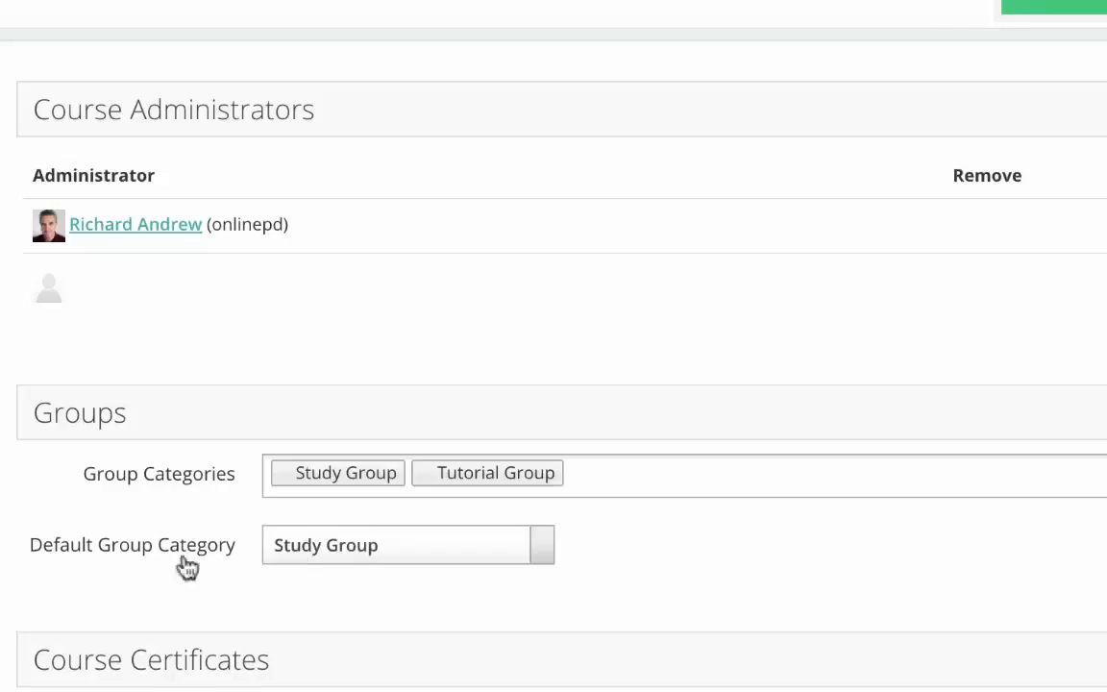
Enable course chat for students in the Miscellaneous settings and switch the option off again
scroll(358, 568, down, 20)
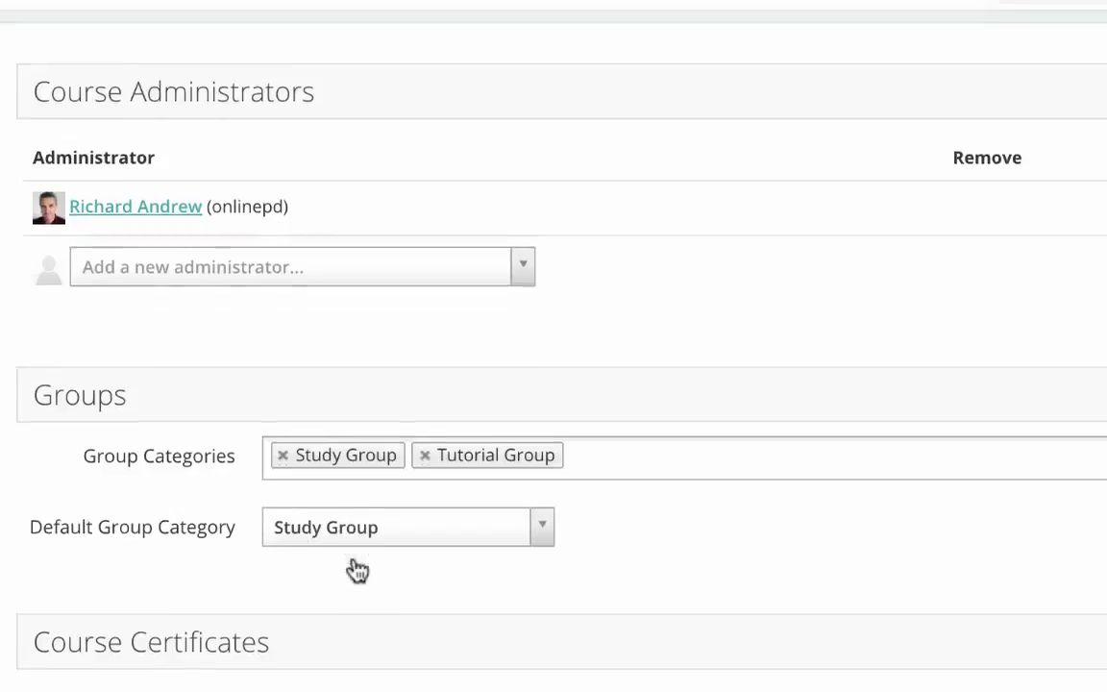
scroll(356, 567, down, 3)
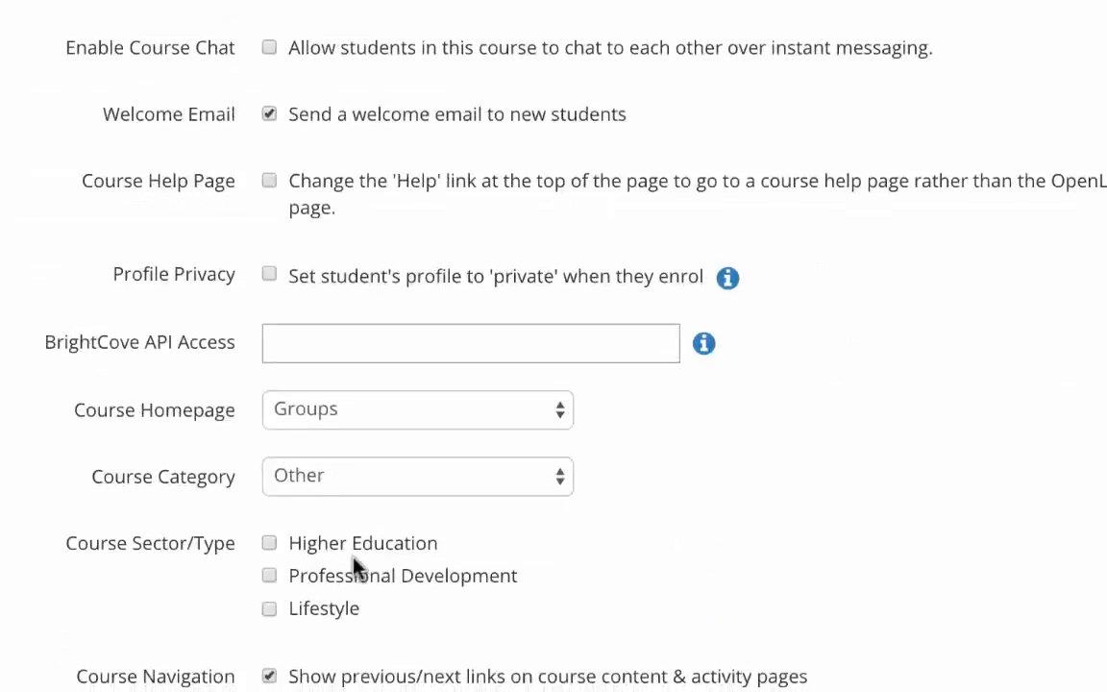
scroll(360, 567, up, 1)
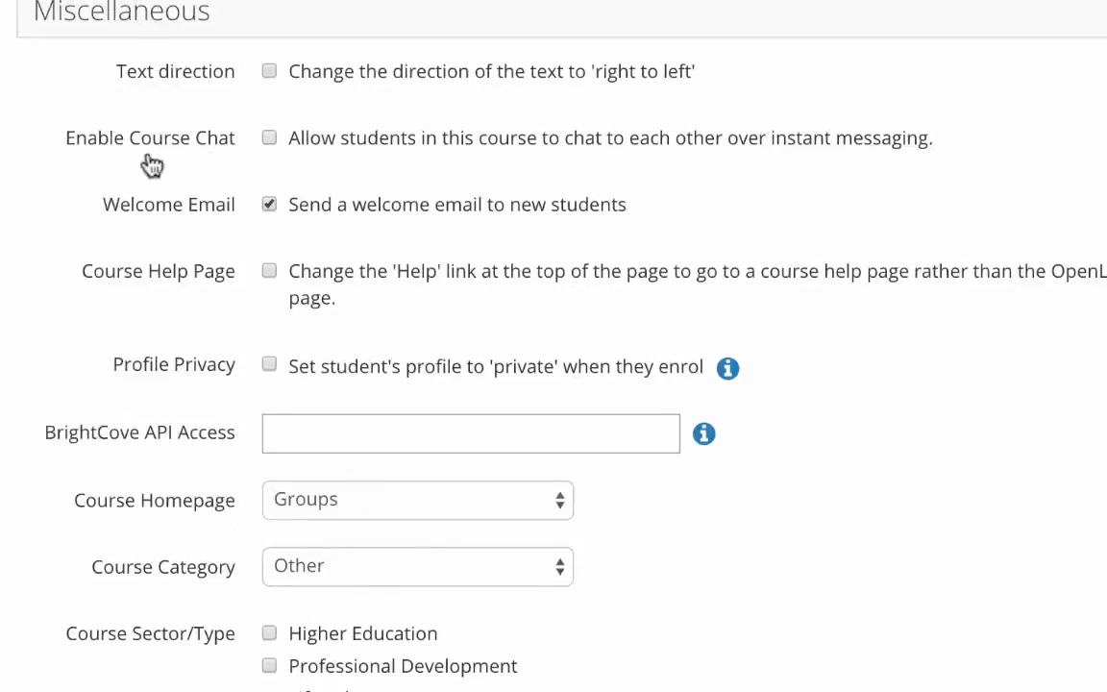
scroll(151, 159, up, 1)
click(270, 162)
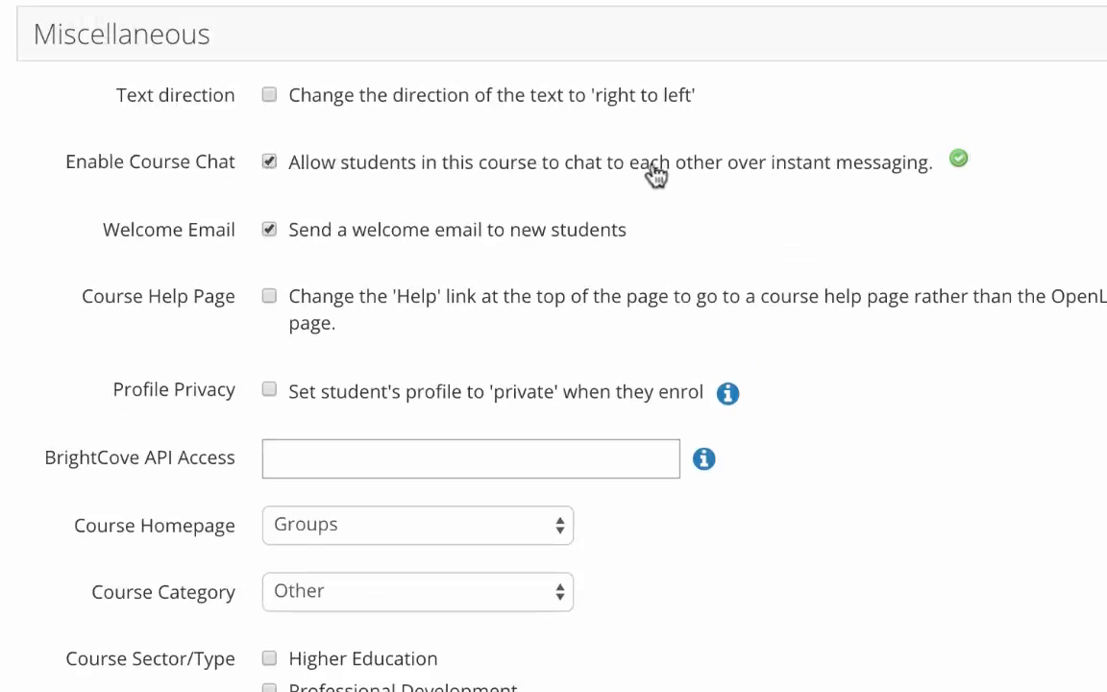
click(270, 162)
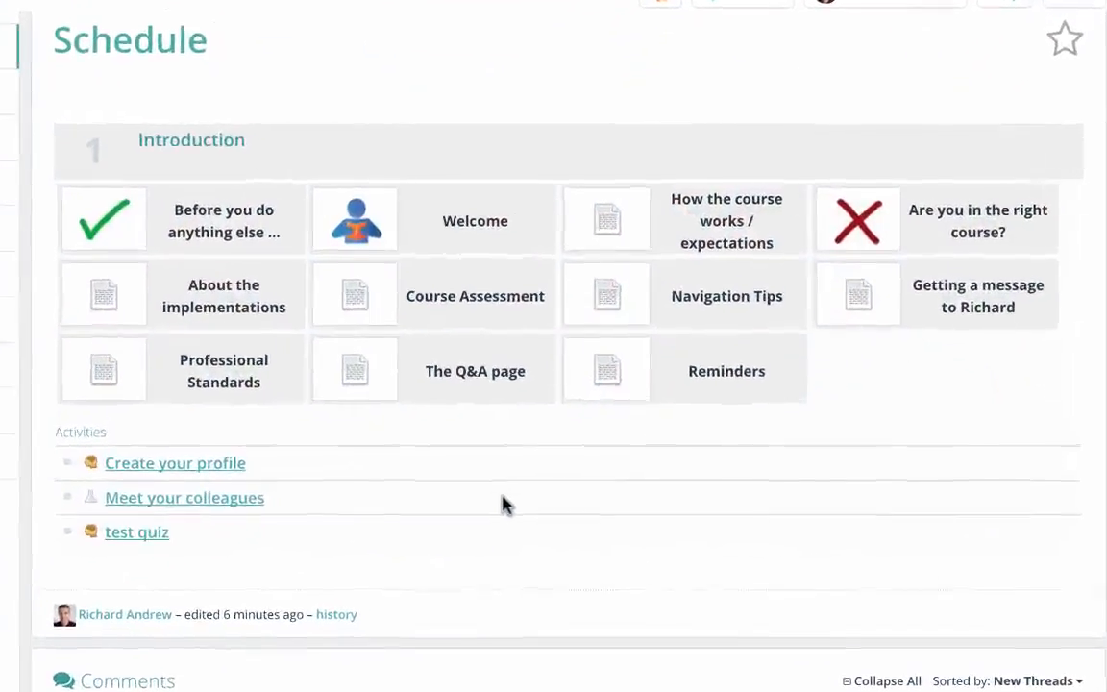
View the Navigation Tips page from the Introduction module of the course schedule and return to the schedule
scroll(503, 497, up, 3)
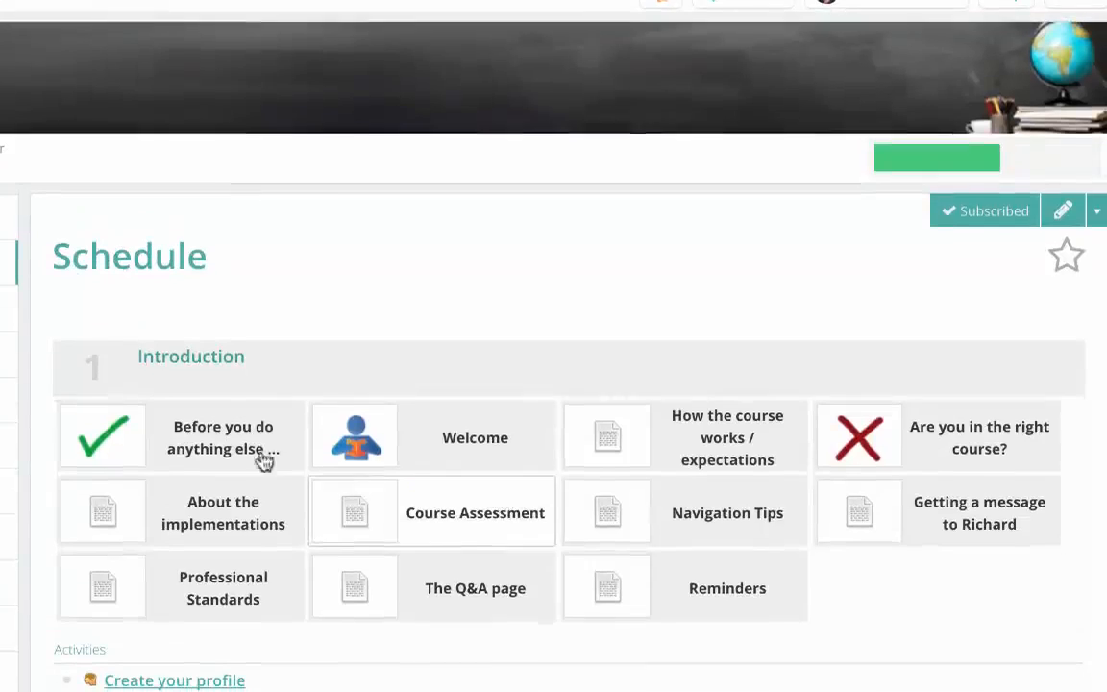
scroll(439, 622, down, 3)
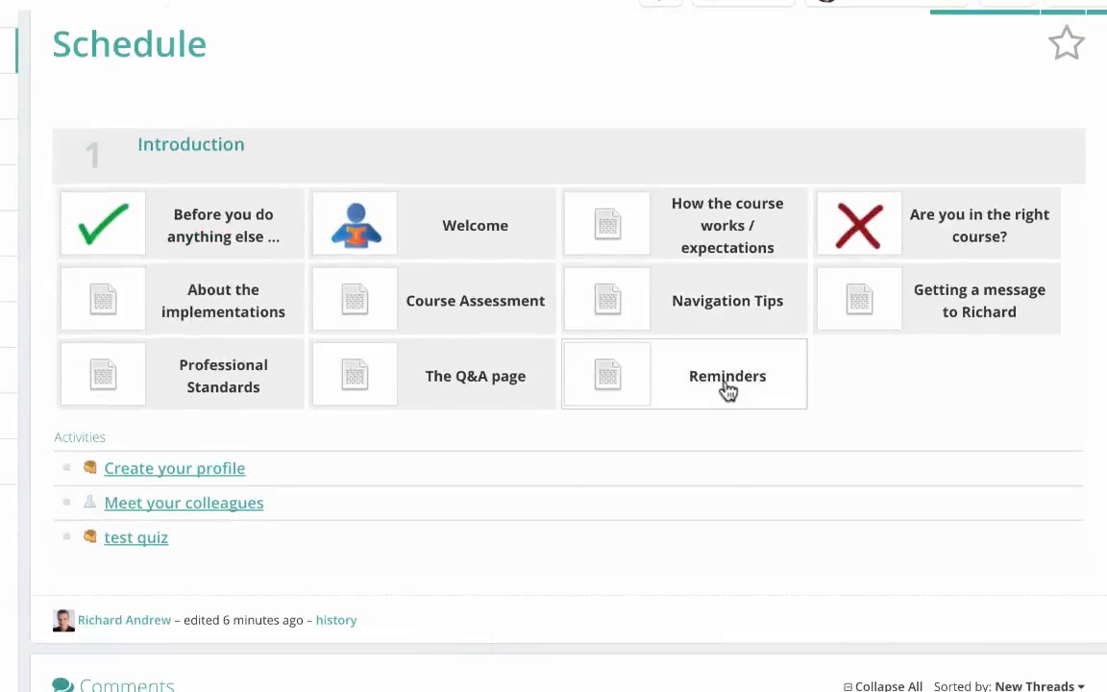
click(714, 315)
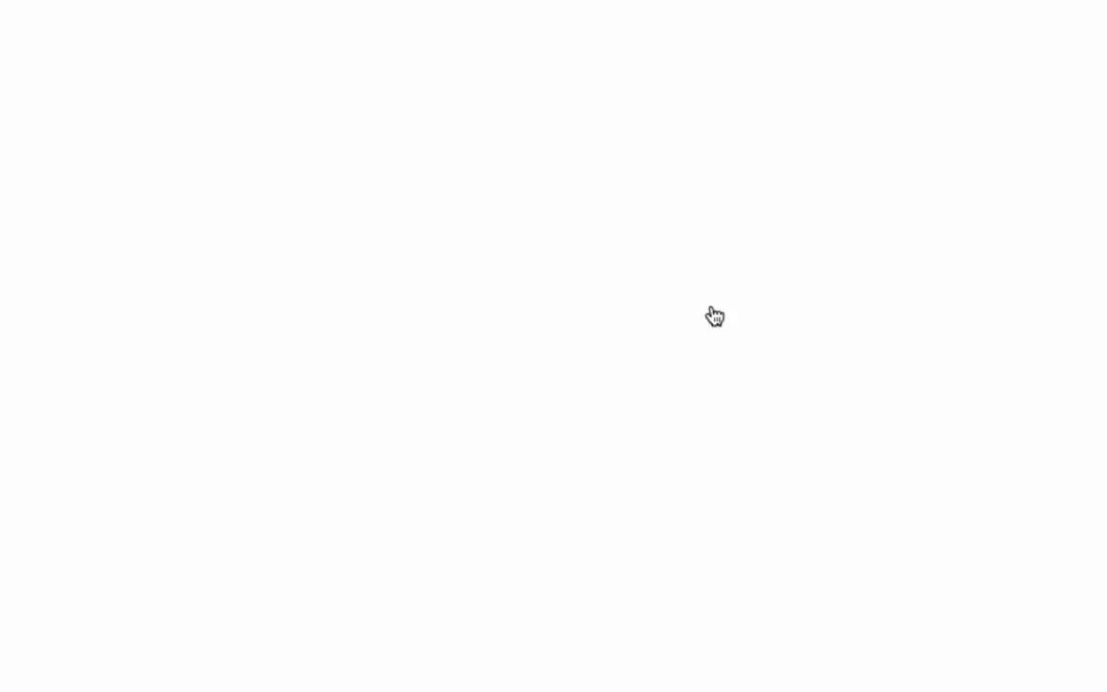
scroll(213, 287, down, 1)
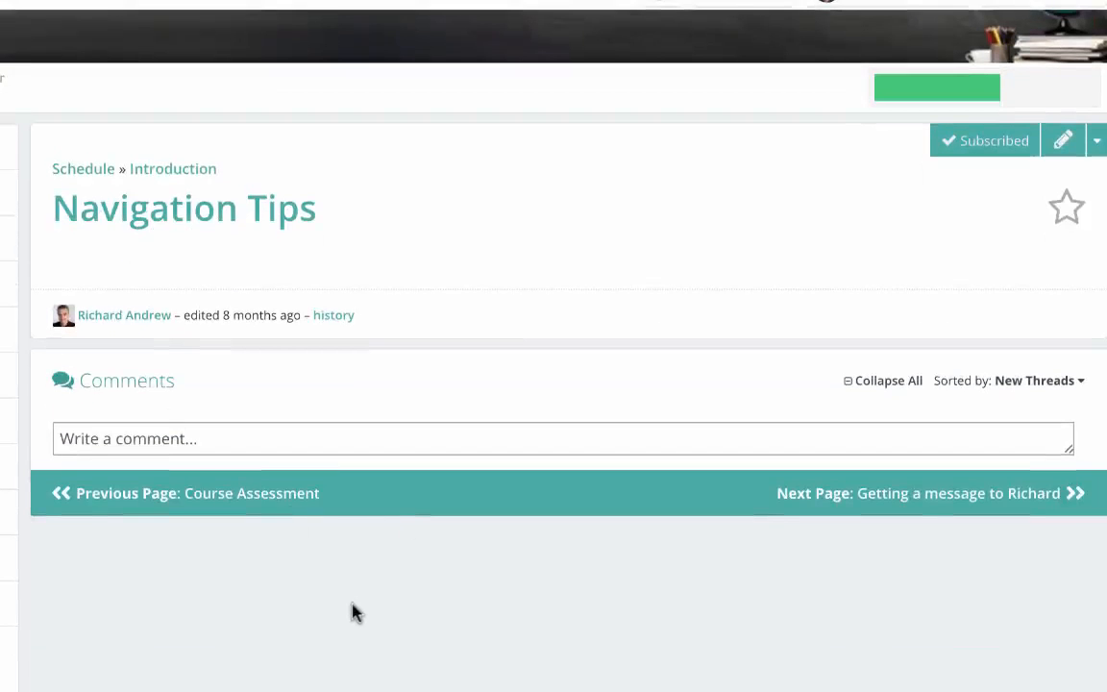
scroll(354, 608, up, 1)
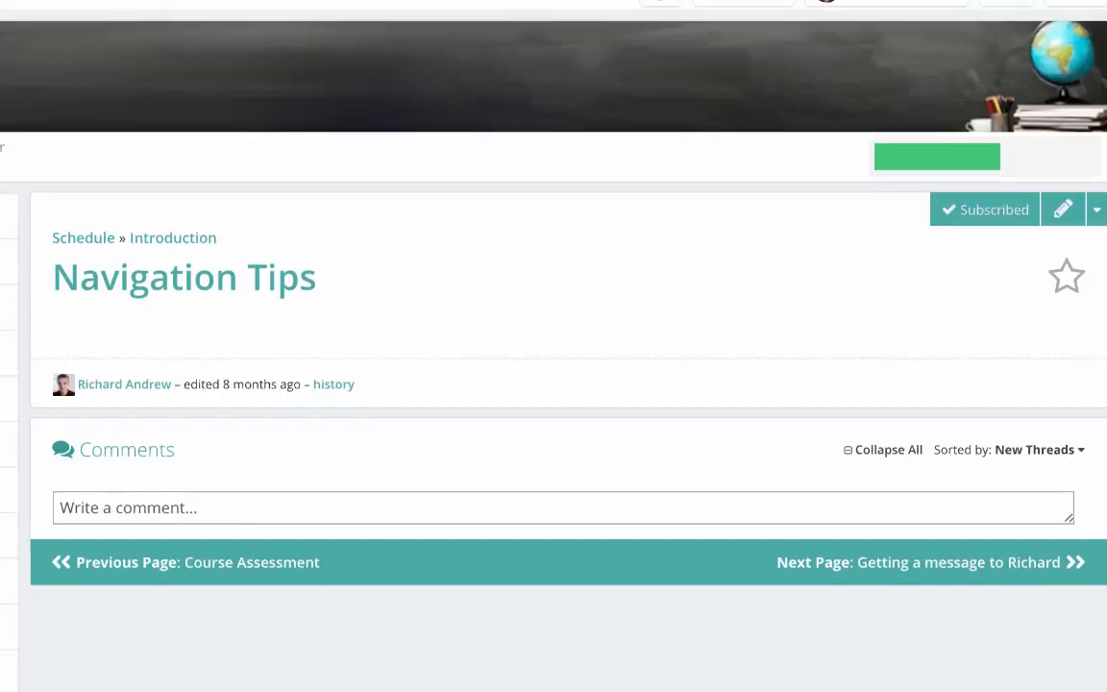
key(alt+Left)
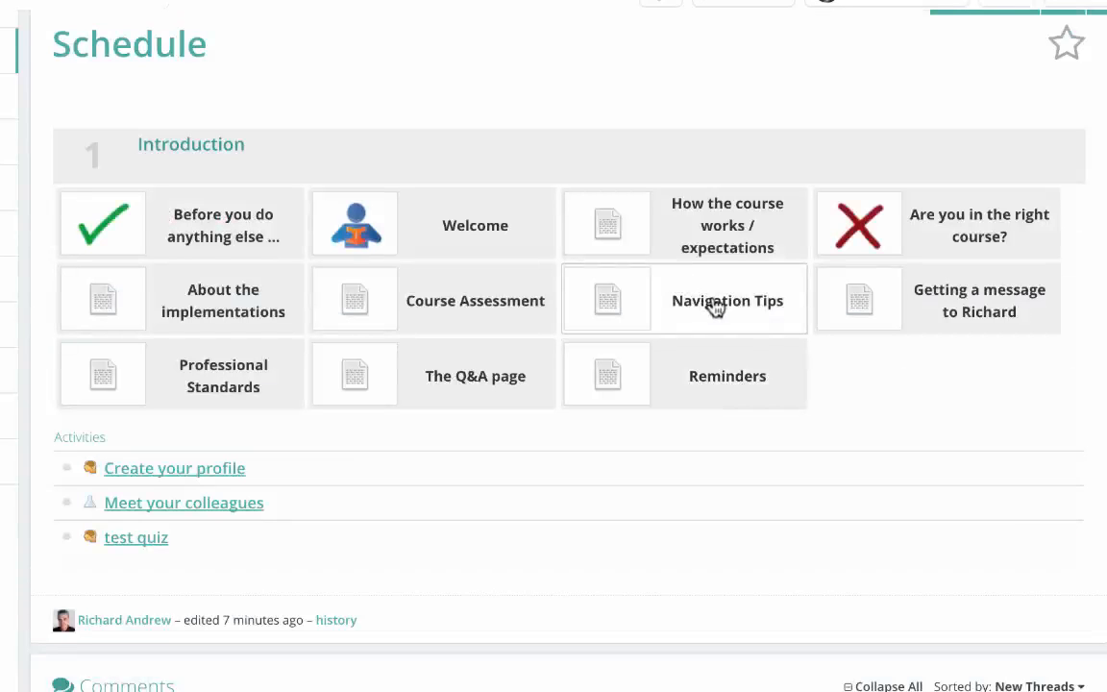
Edit the Reminders page to contain "skvk zkcbSk BS" and, after a blank line, "Make sure you have read this page", and save it
click(726, 383)
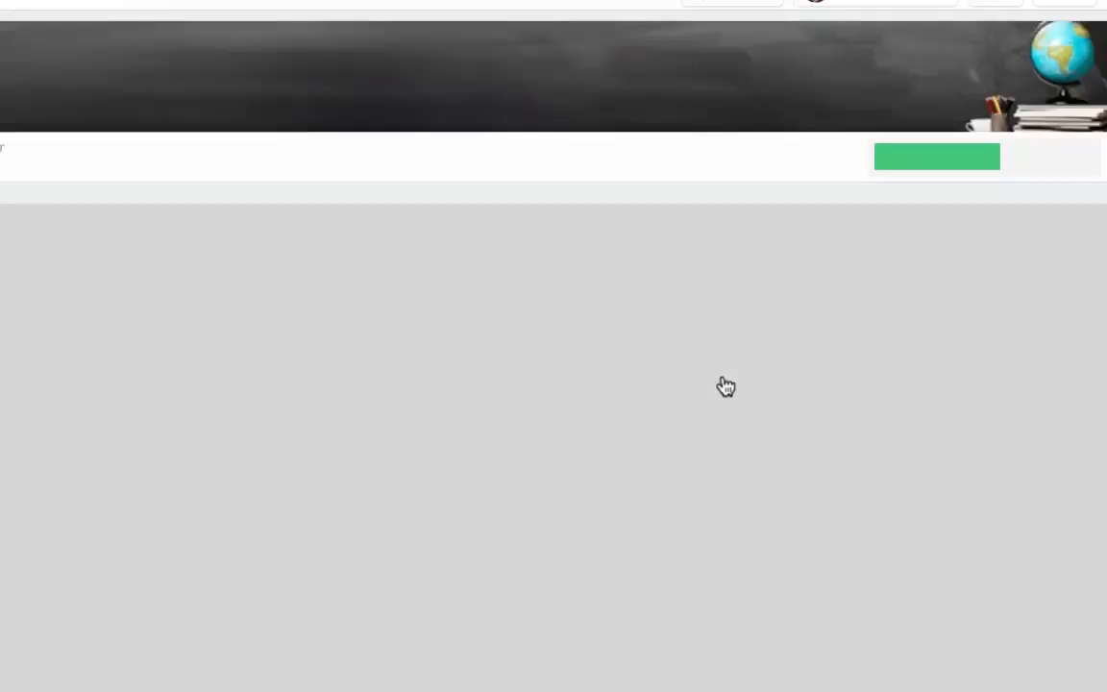
click(1064, 211)
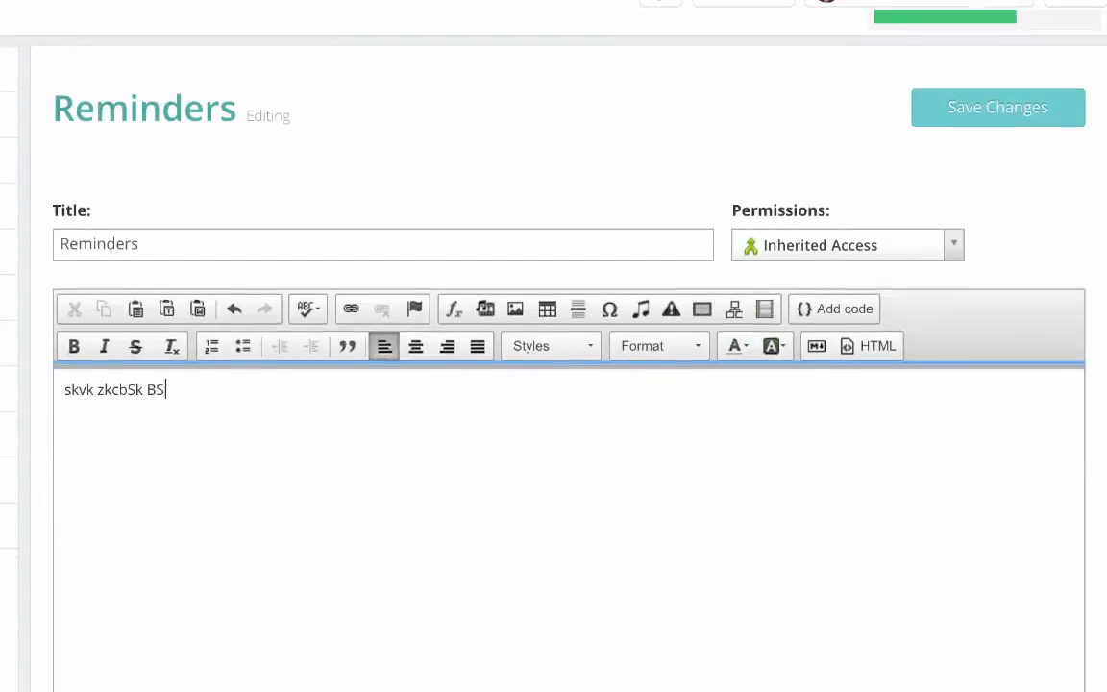
key(Return)
key(Return)
text(Make sure you have read this page)
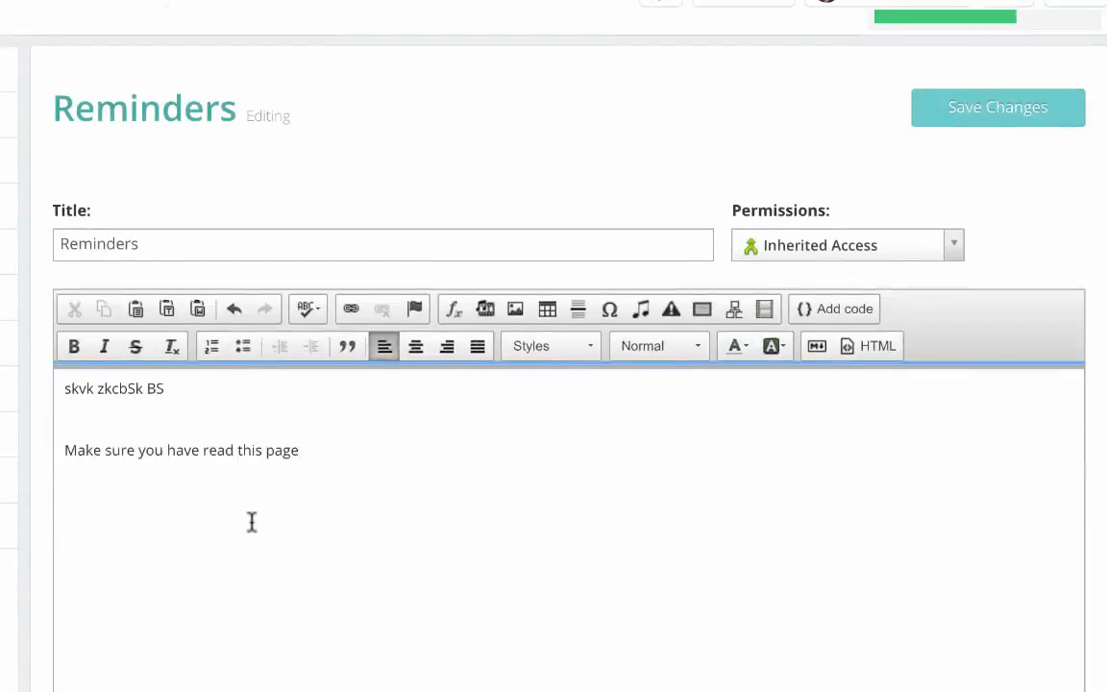
click(954, 110)
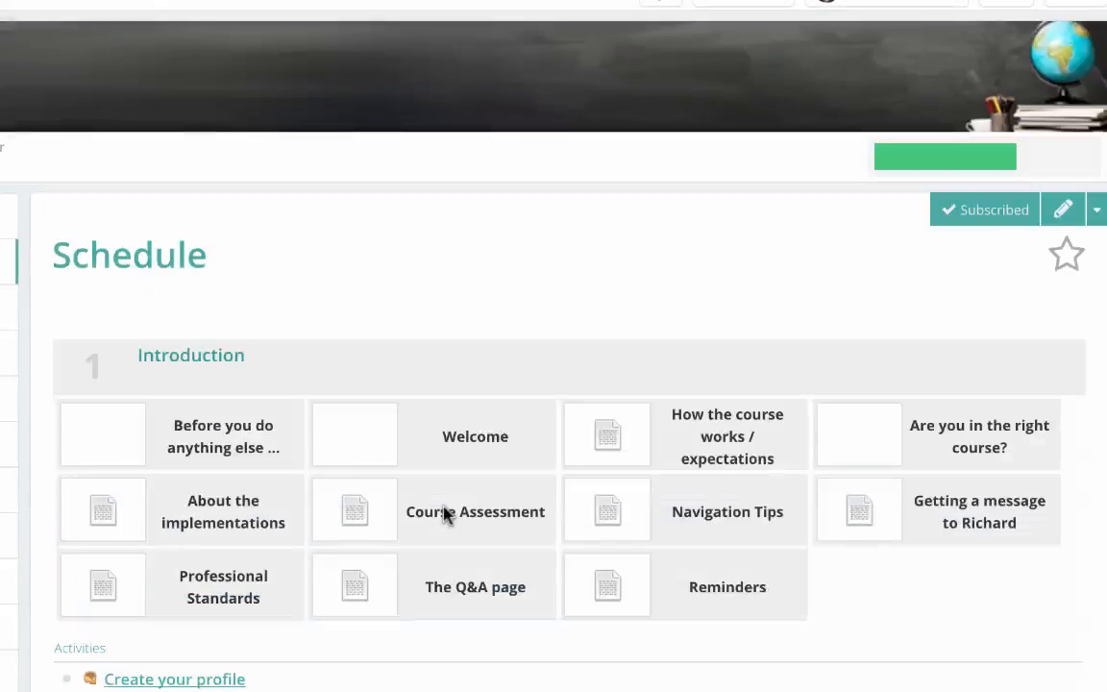
Open the Navigation Tips page from the schedule in a new browser tab and return to the schedule
scroll(445, 514, down, 3)
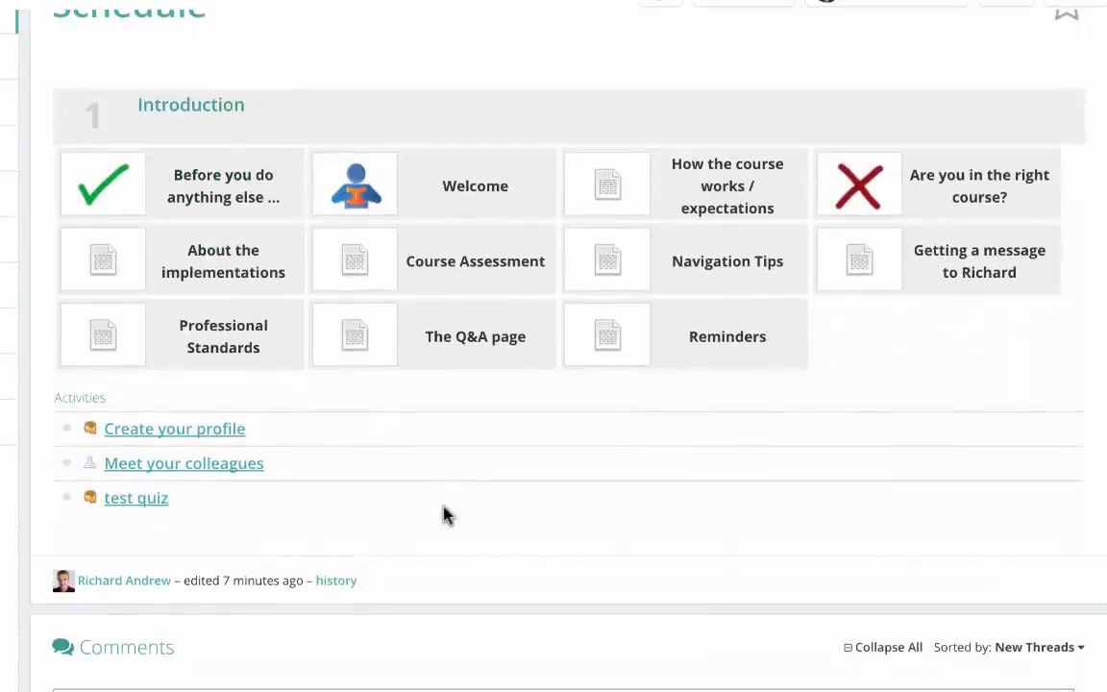
right_click(705, 269)
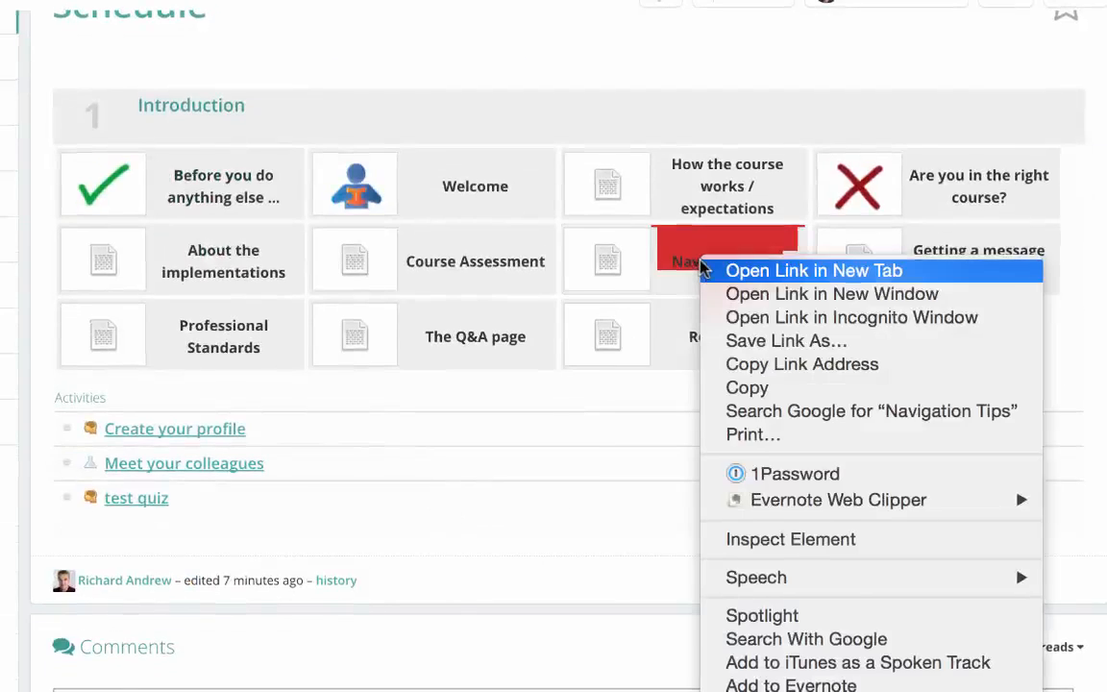
click(737, 276)
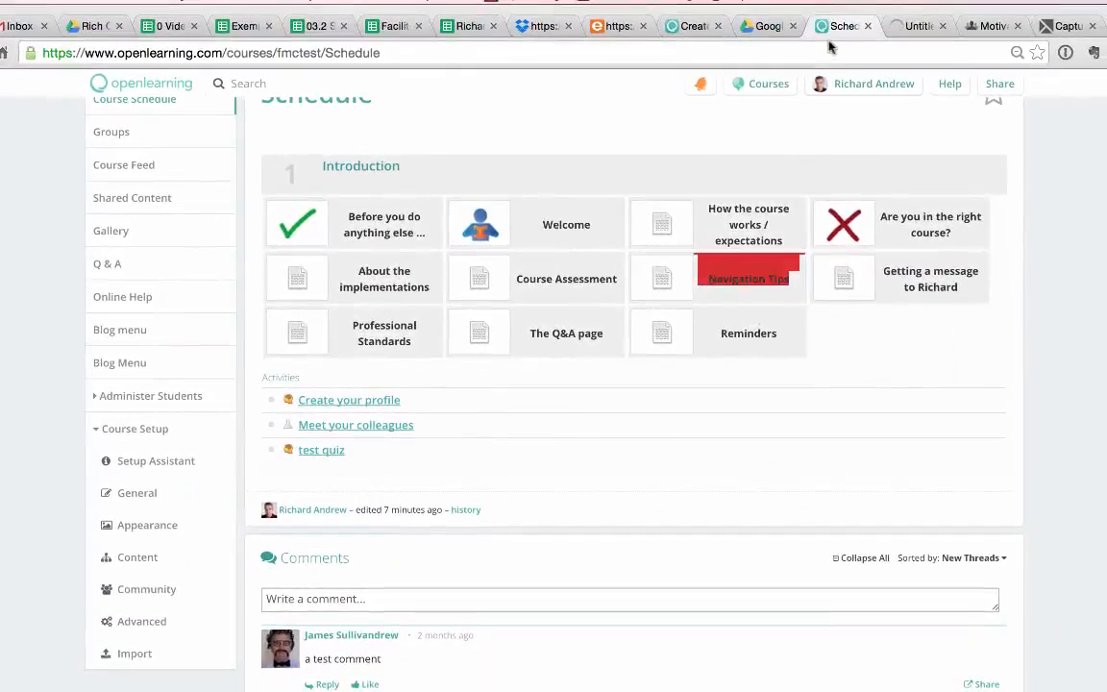
Reopen the Reminders page for editing and add a full stop after "Make sure you have read this page"
click(749, 336)
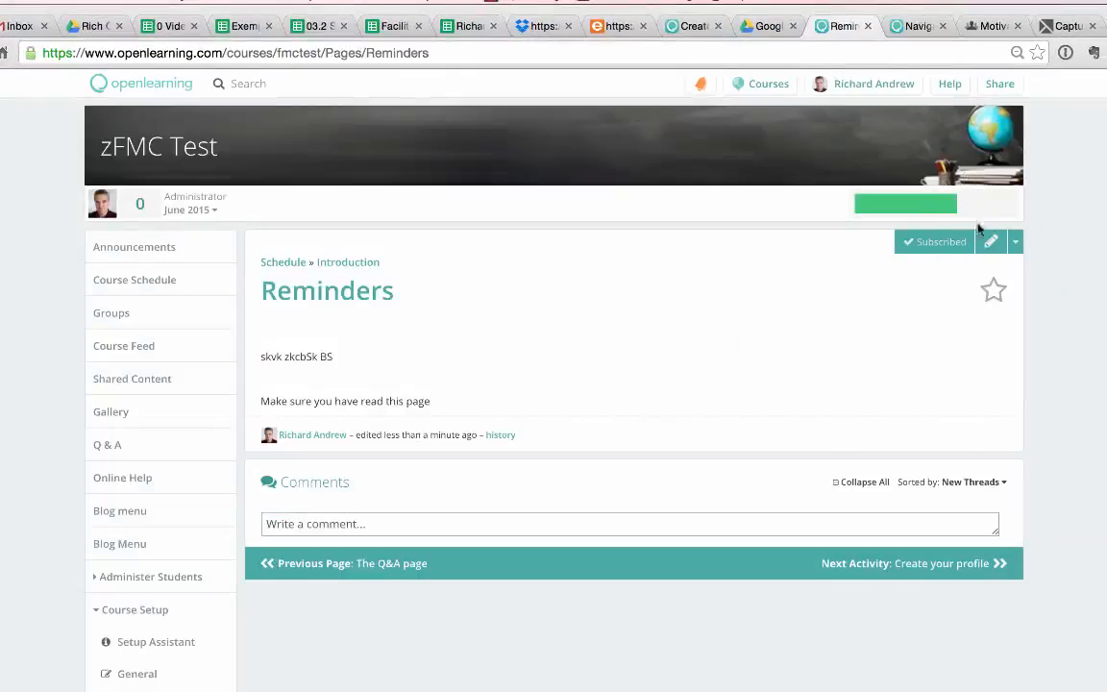
click(992, 244)
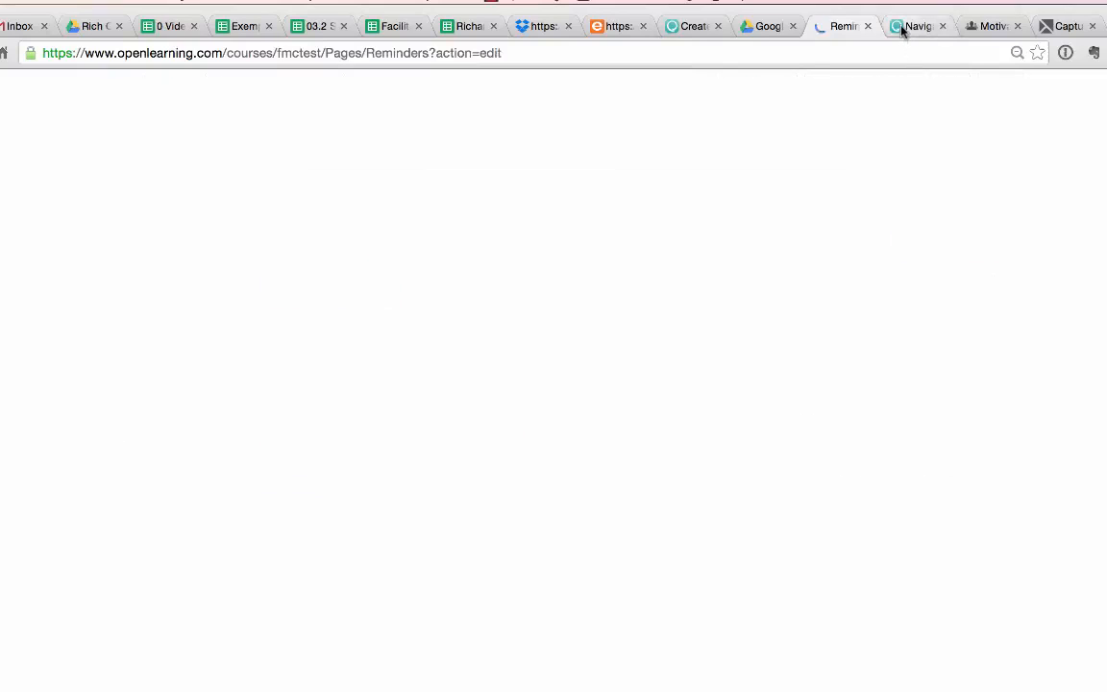
click(902, 29)
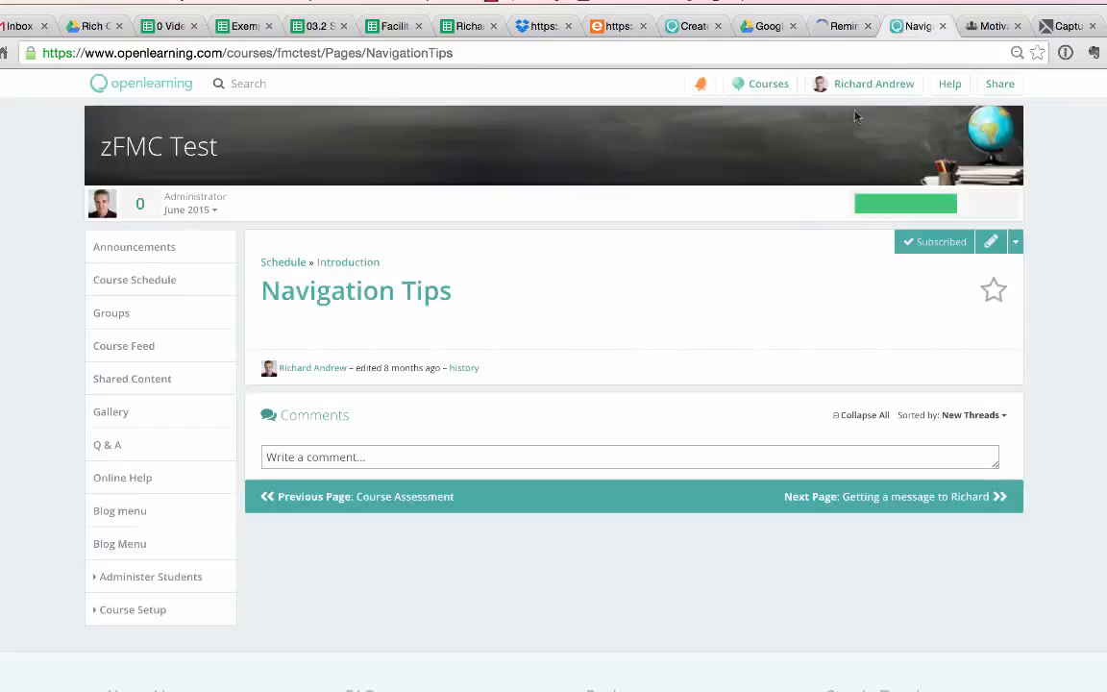
click(832, 30)
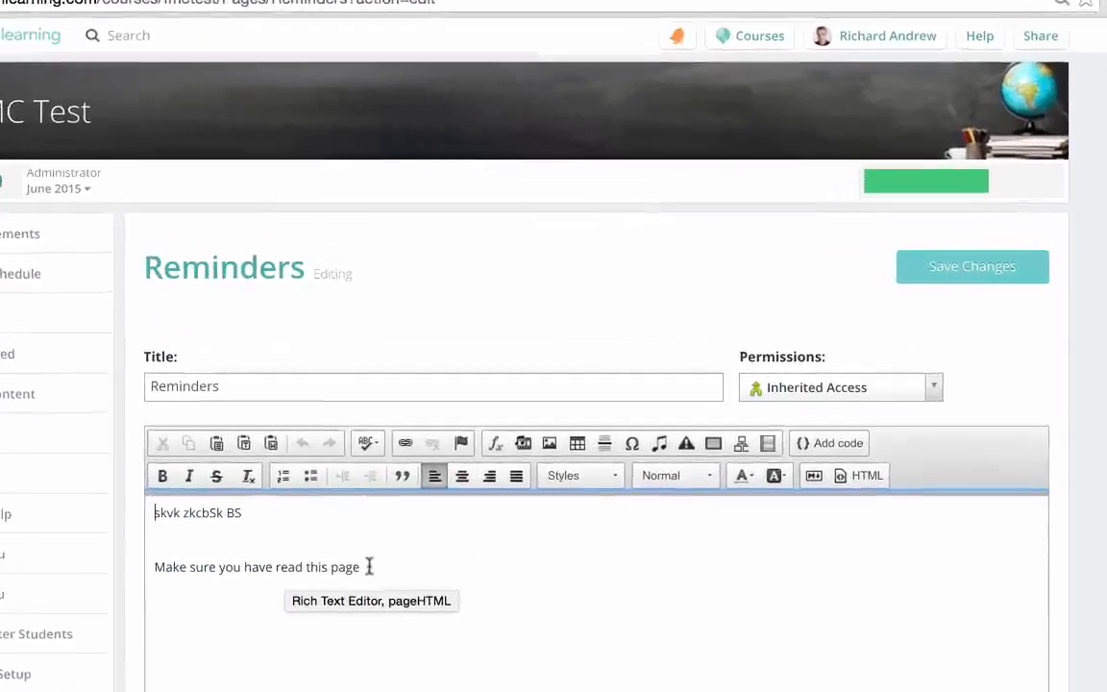
click(421, 533)
text(.)
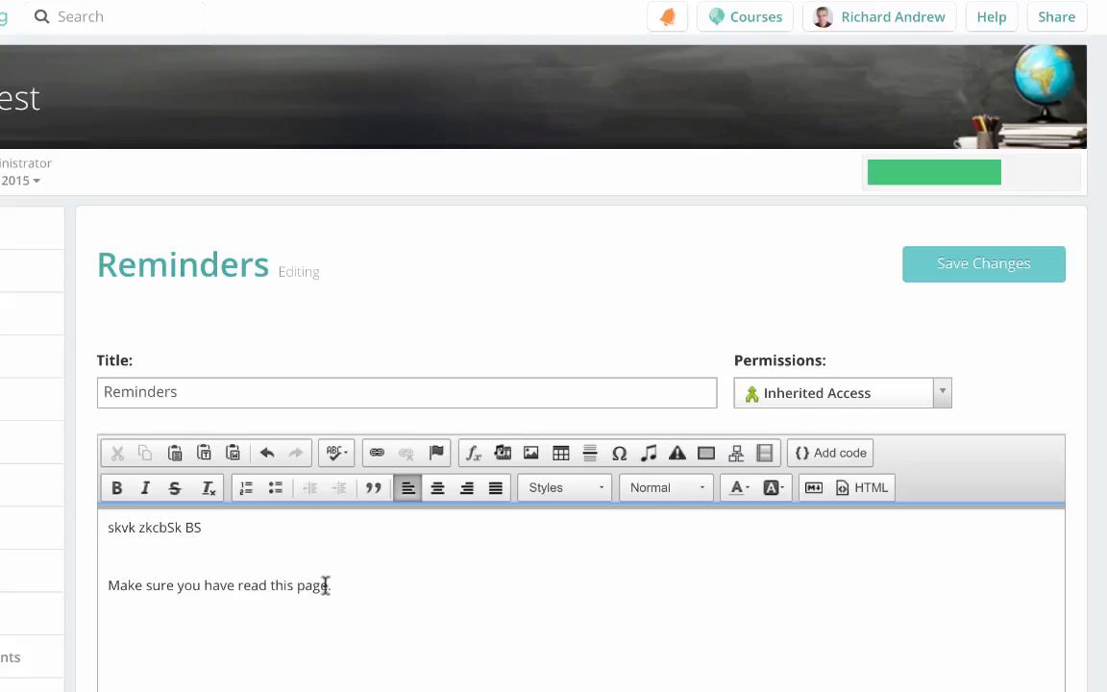
Set up a link on the words "this page" to the existing OpenLearning page Navigation Tips
drag(326, 585, 270, 585)
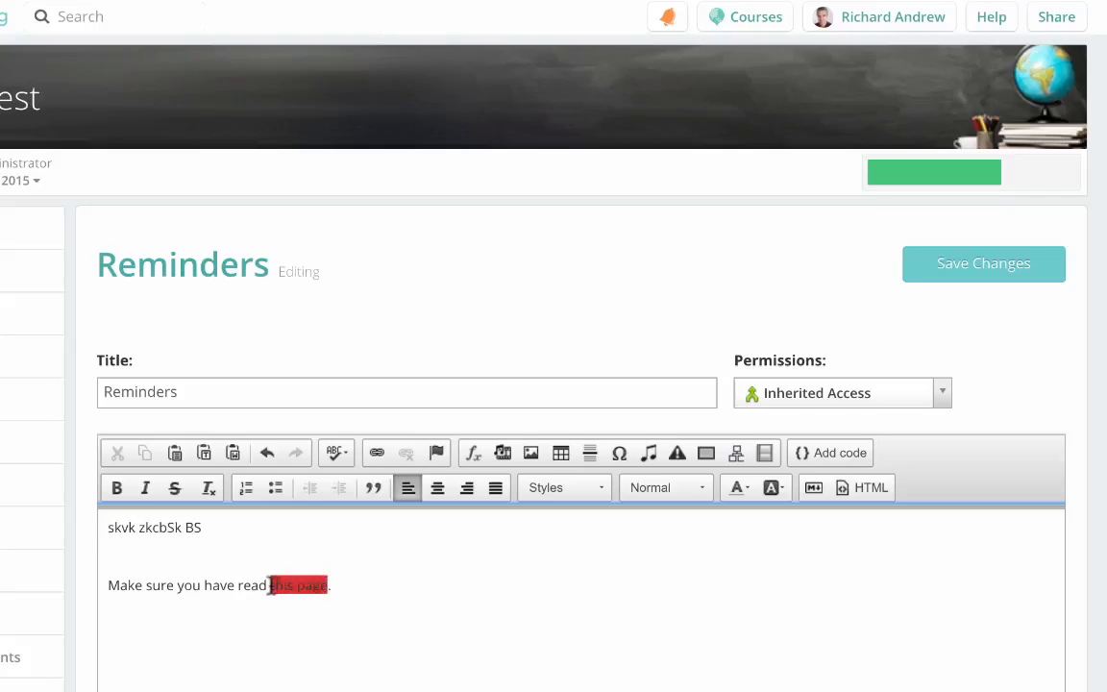
click(377, 452)
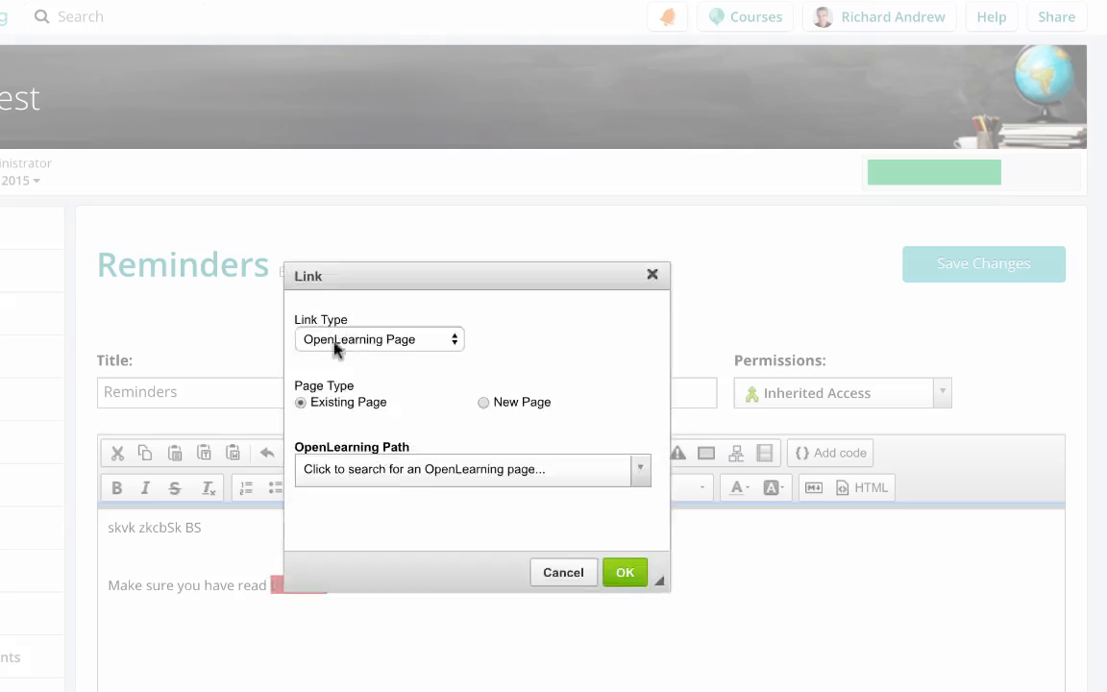
click(368, 473)
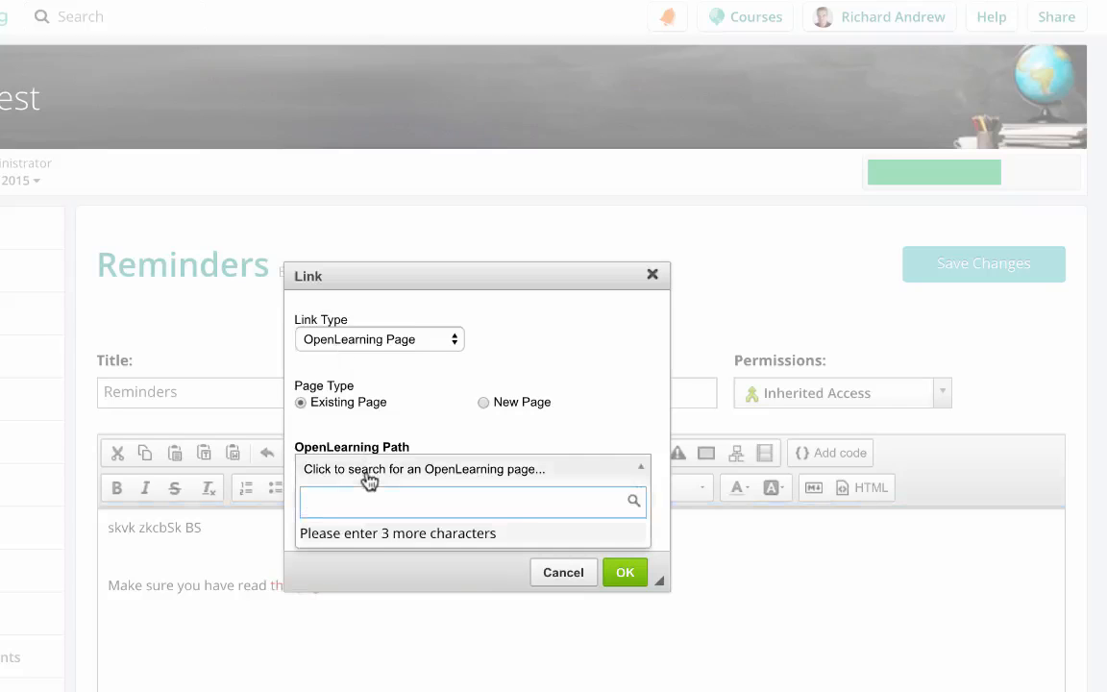
text(Nav)
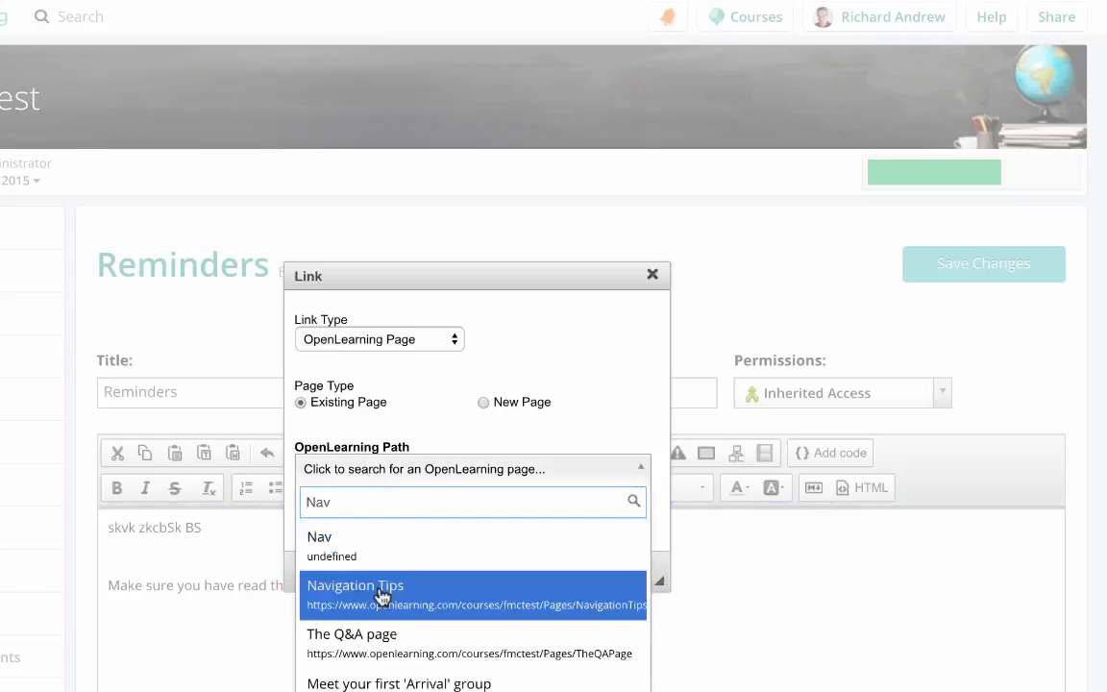
click(382, 596)
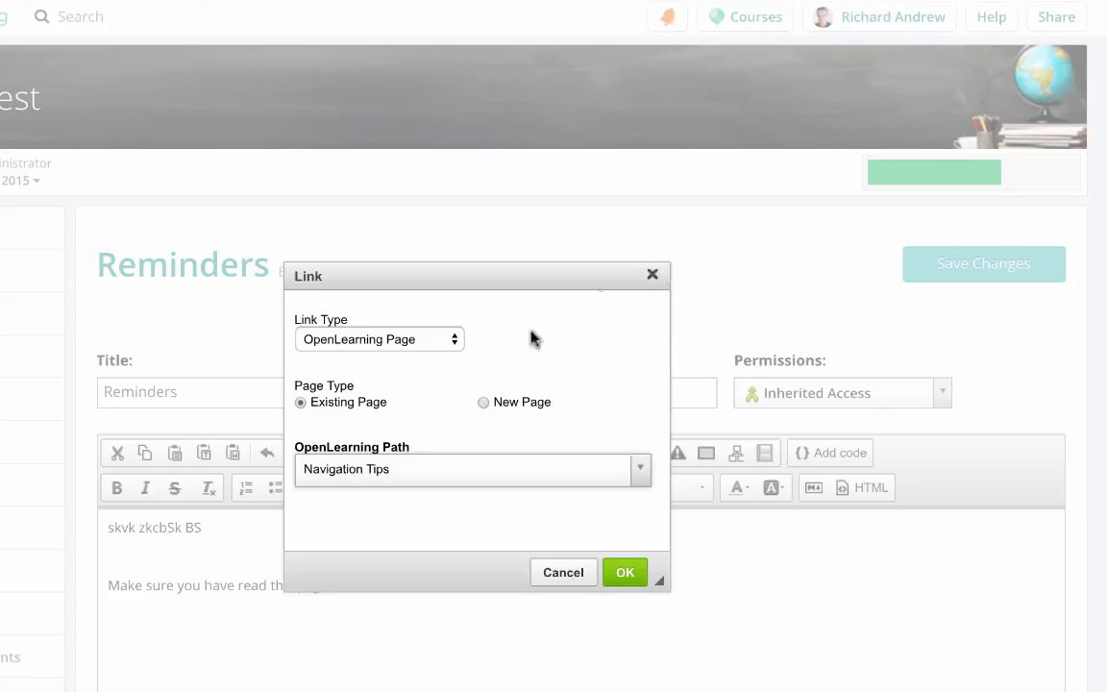
Change the link type for "this page" to External URL and keep the link settings open
click(447, 338)
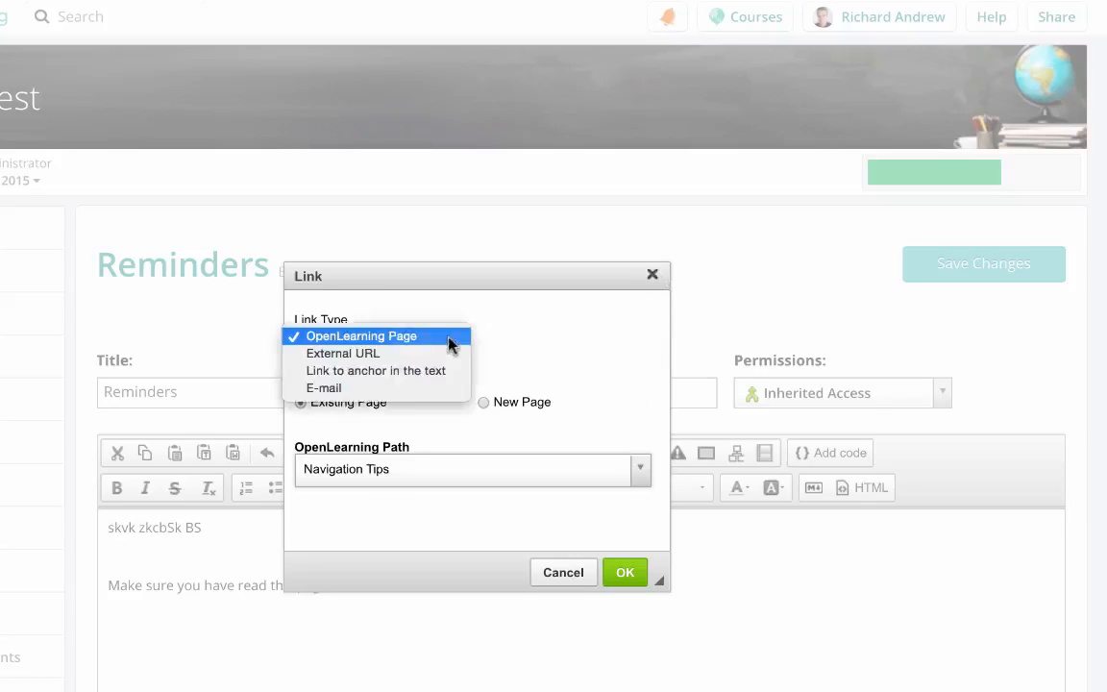
click(376, 354)
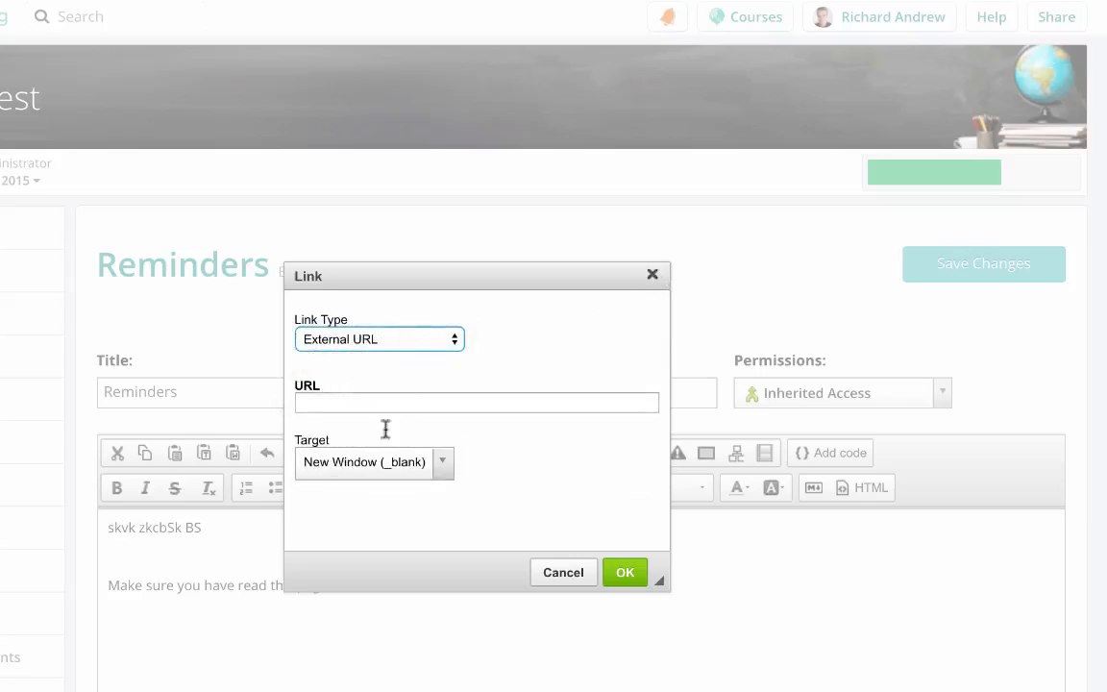
click(563, 574)
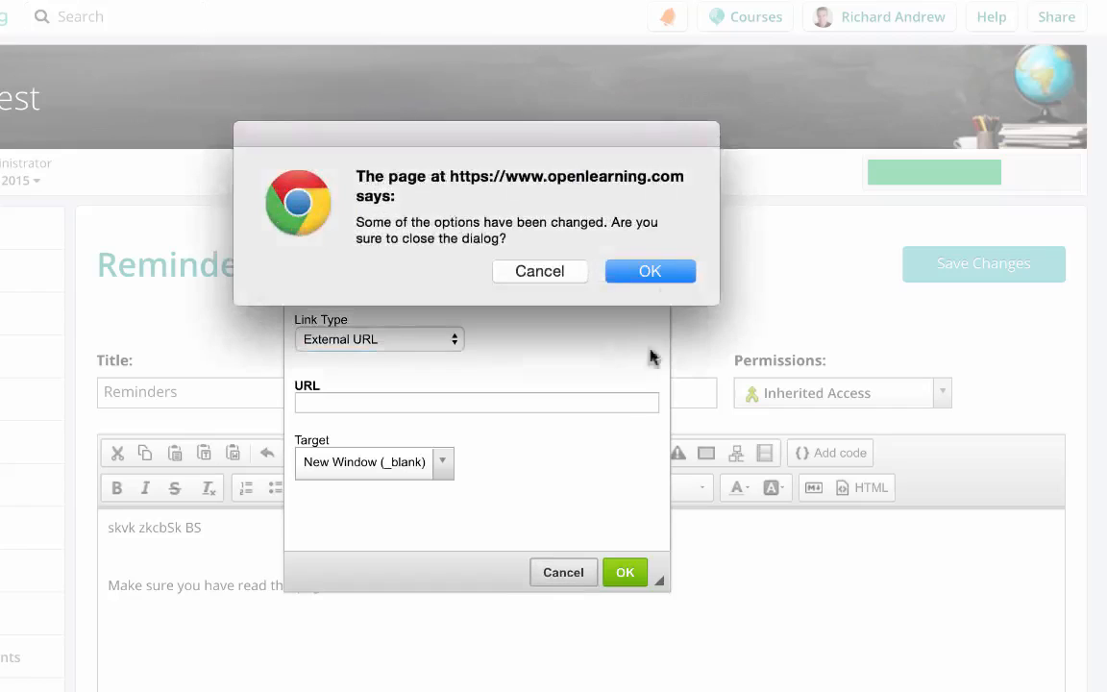
click(558, 276)
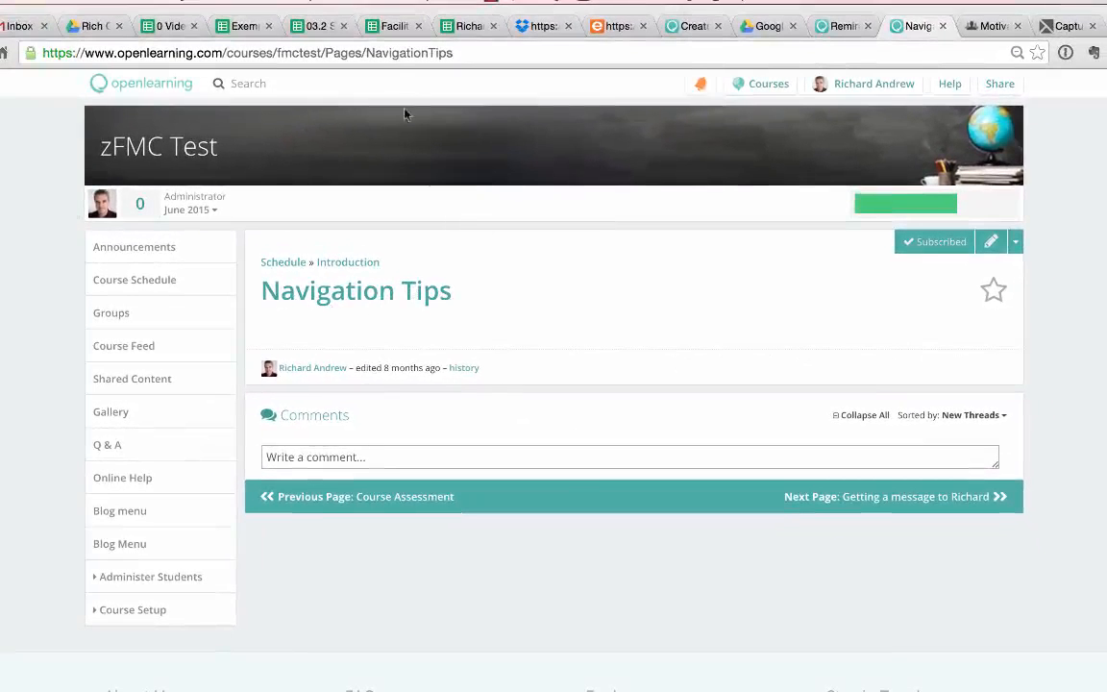
Copy the Navigation Tips page address, use it as the URL of the "this page" link, and confirm the link
click(382, 55)
key(ctrl+c)
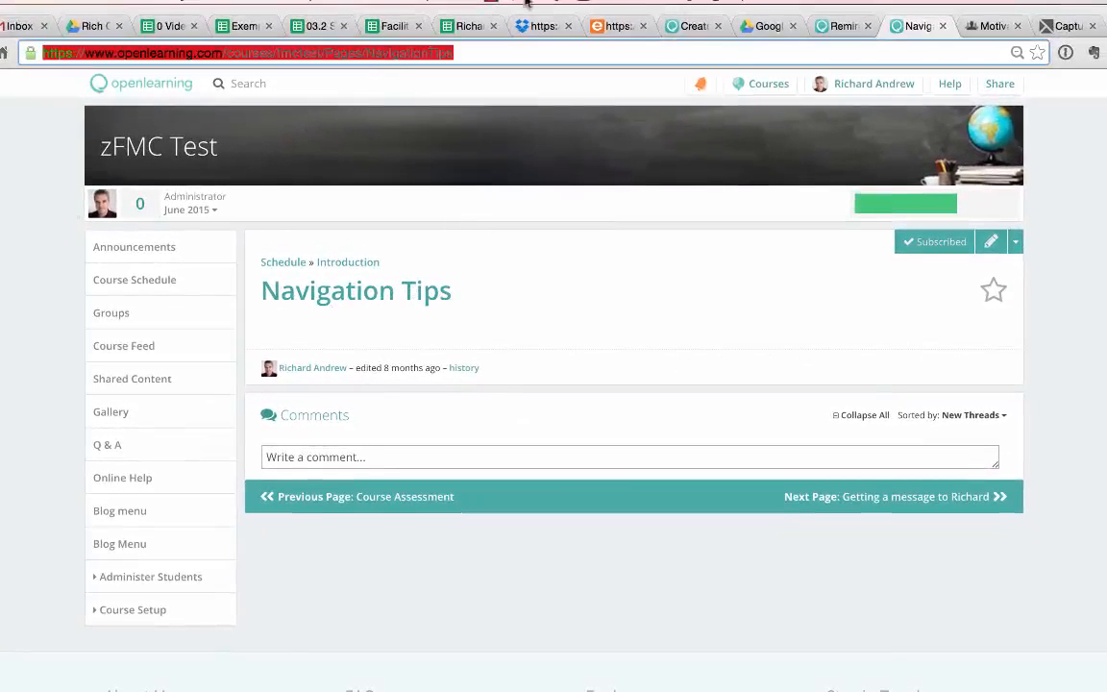
click(834, 26)
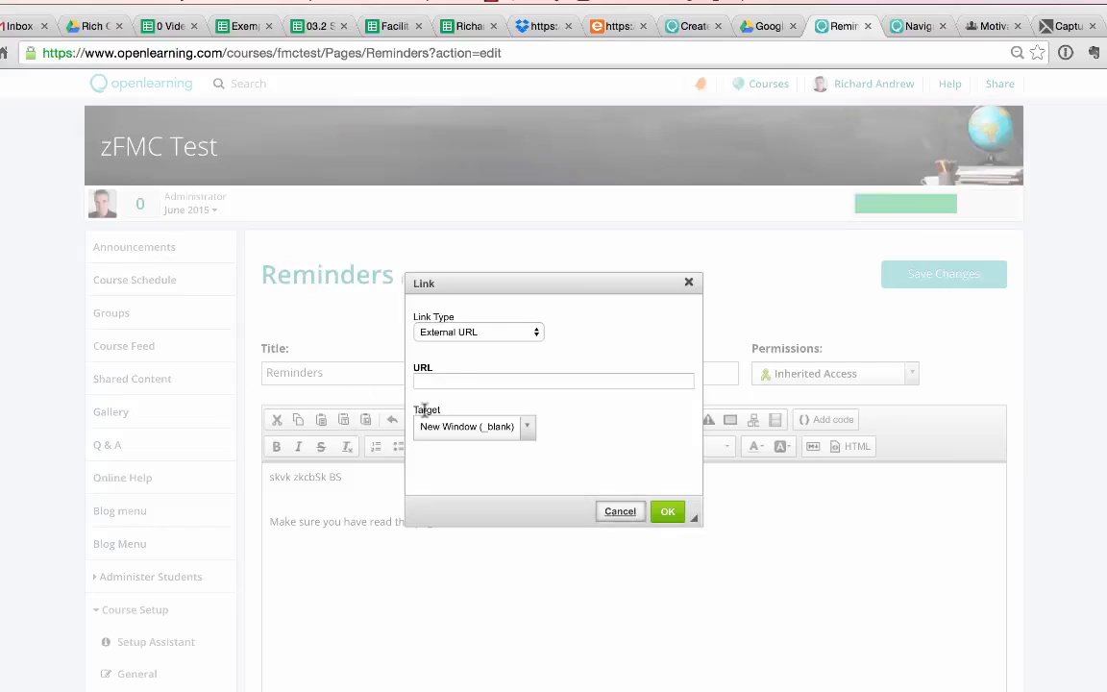
click(450, 383)
key(ctrl+v)
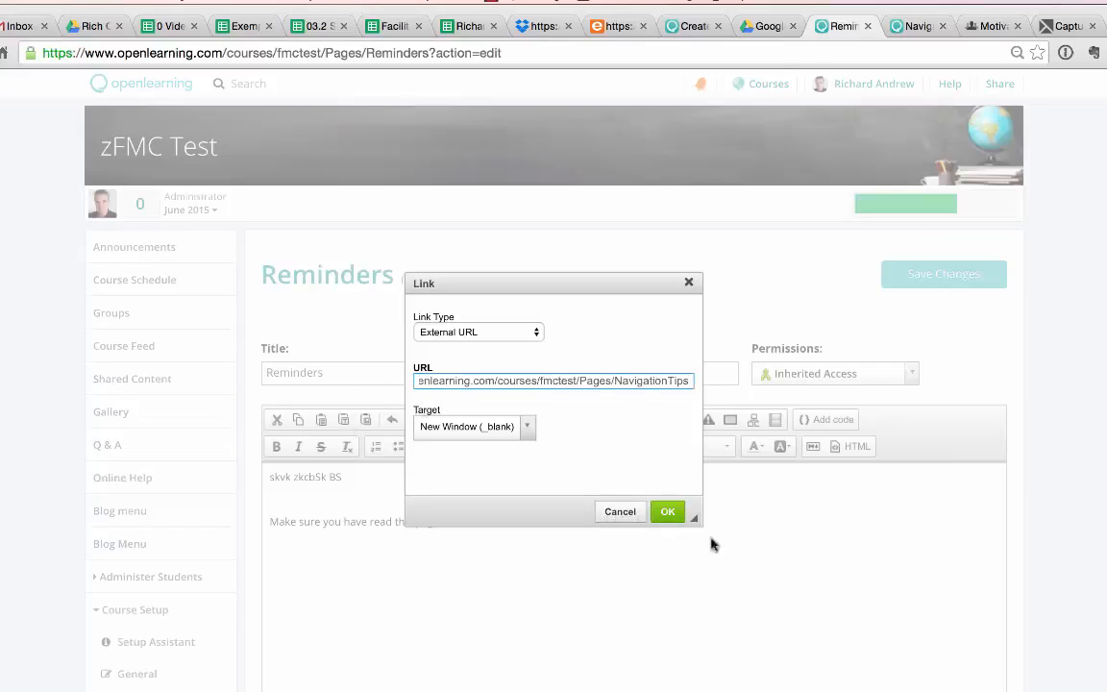
click(667, 511)
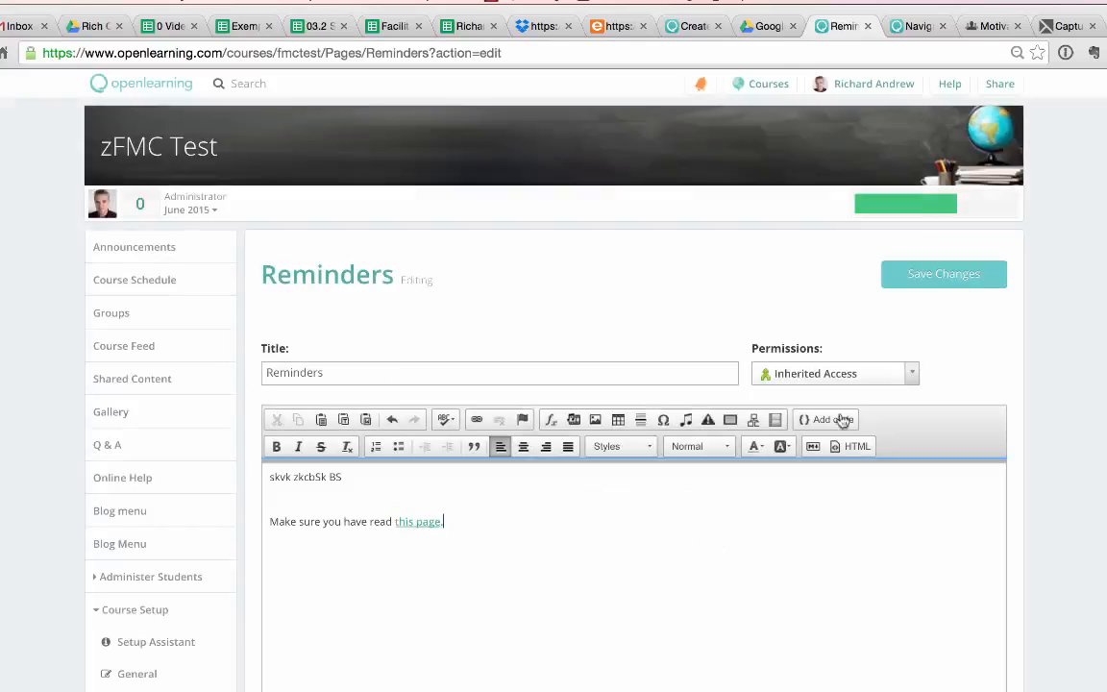
Save the Reminders page, test its "this page" link, and close the tab it opens to return to Reminders
click(940, 280)
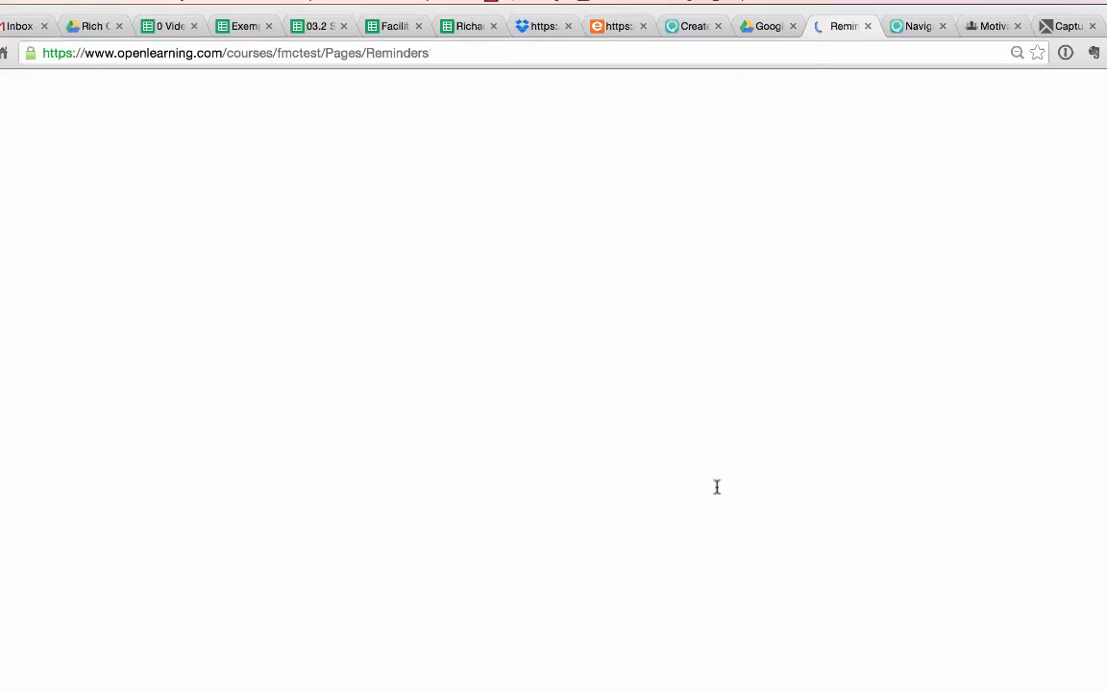
scroll(716, 487, down, 1)
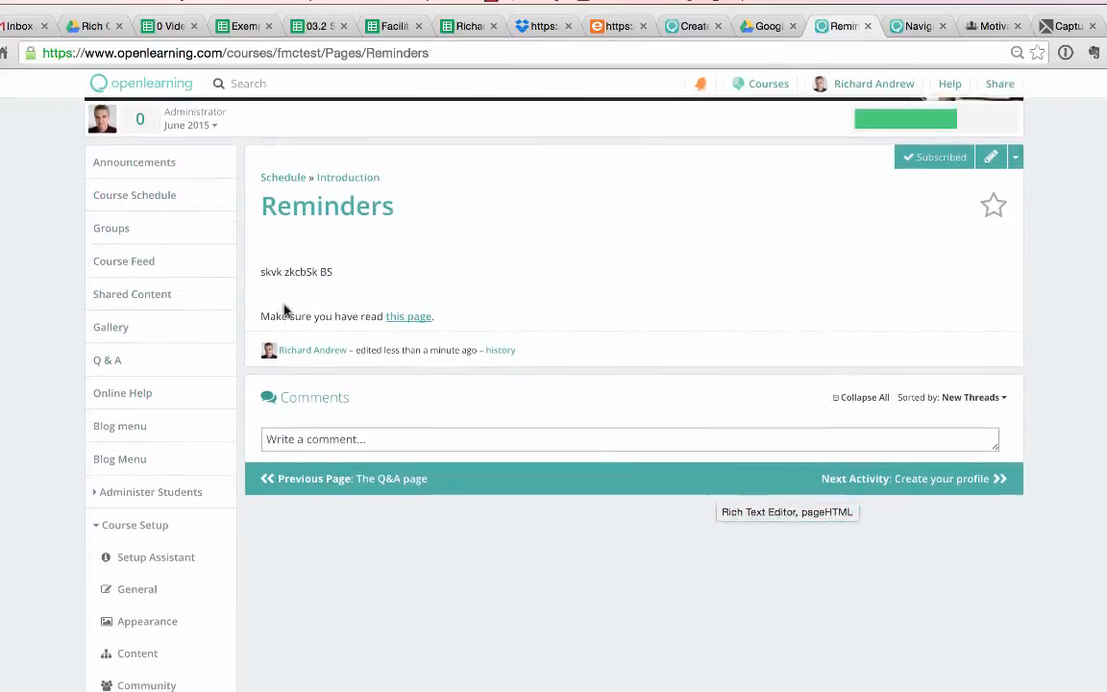
click(407, 319)
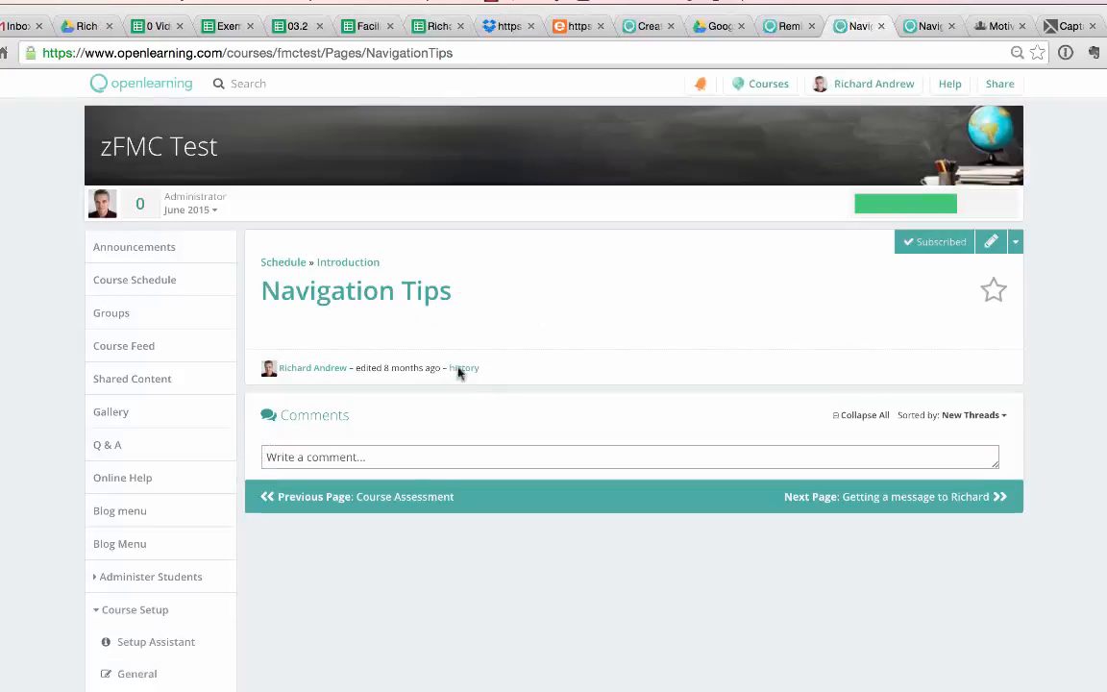
click(883, 26)
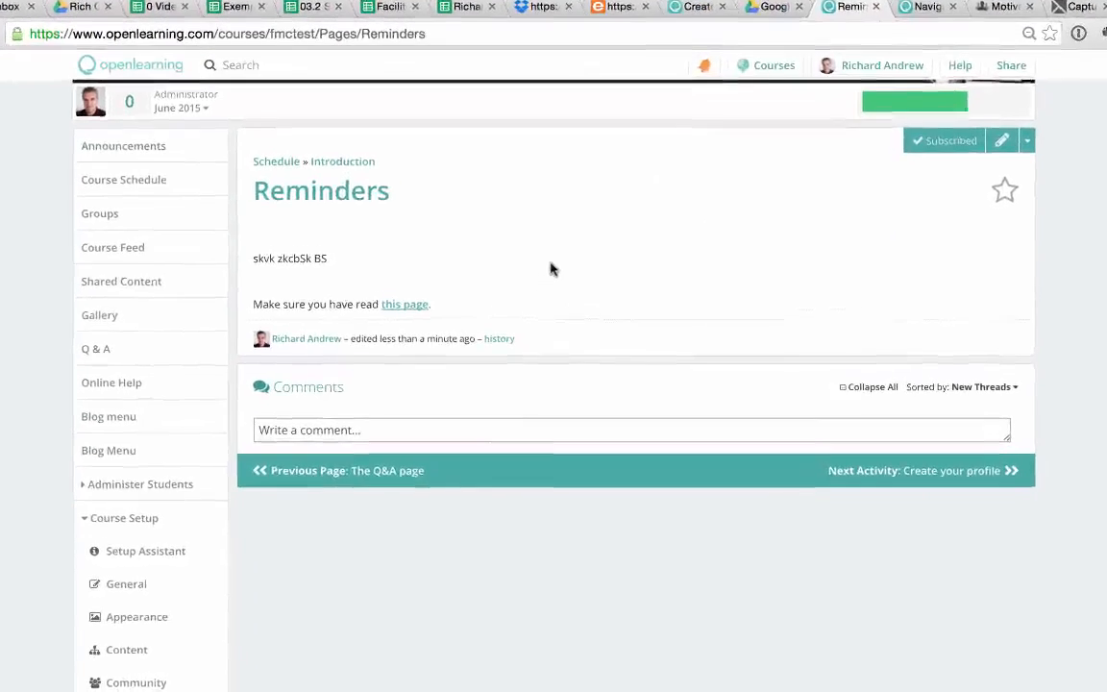
scroll(553, 269, up, 2)
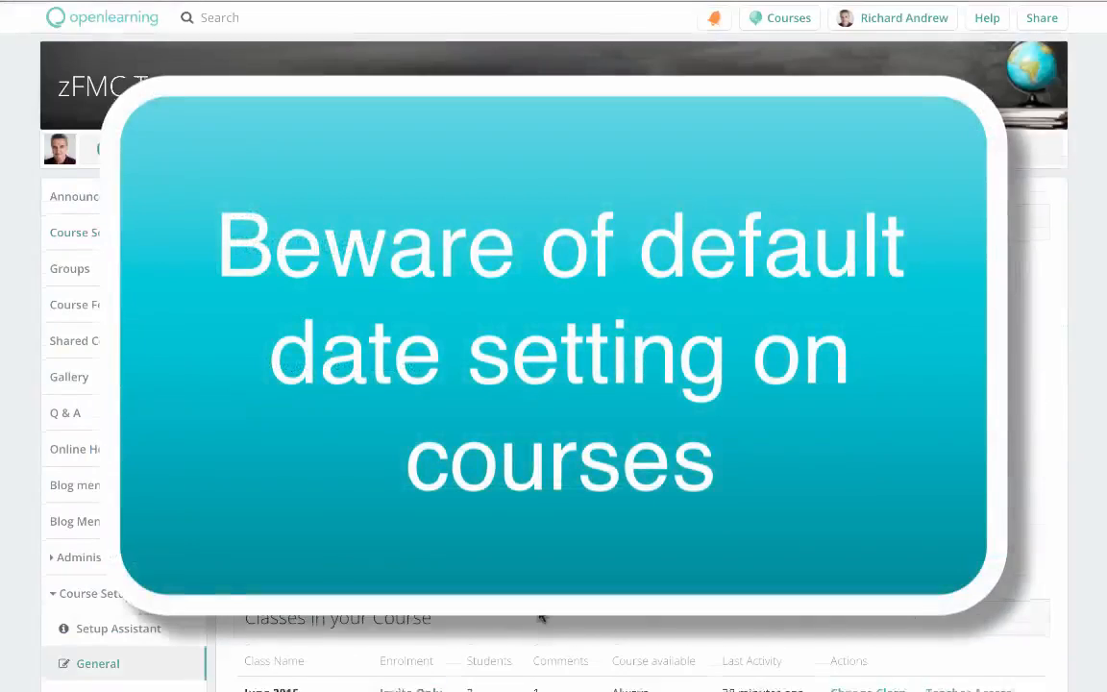
Make the June 2015 class's course material available from Wed, 23 Mar 2016 08:00am and save the class
scroll(541, 620, down, 4)
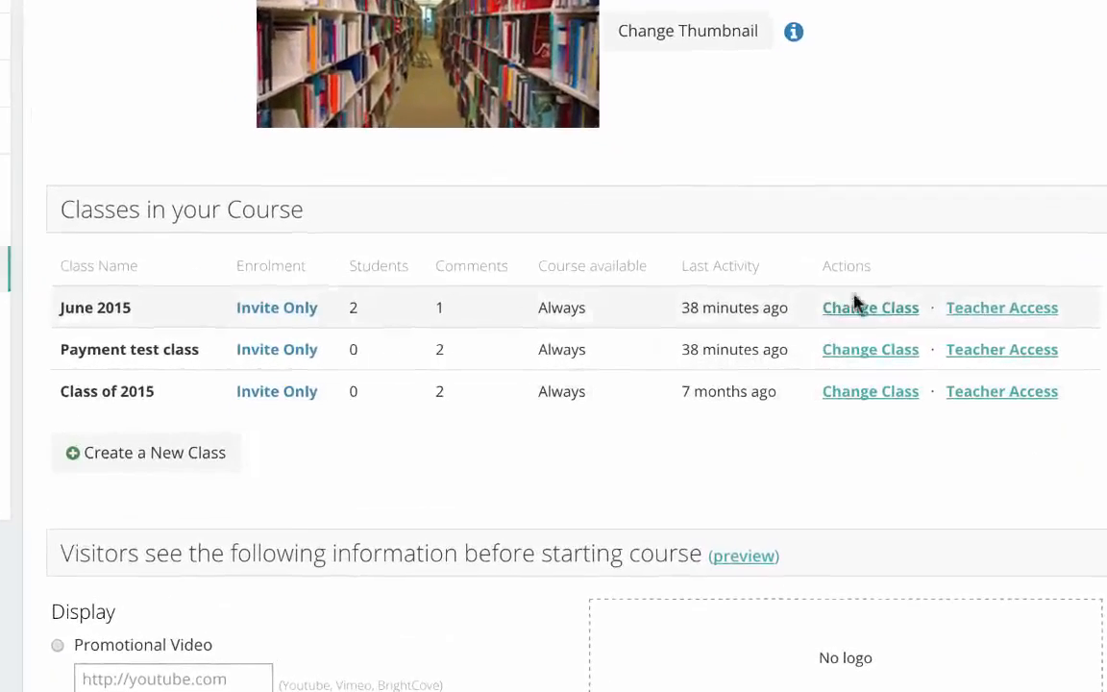
click(857, 309)
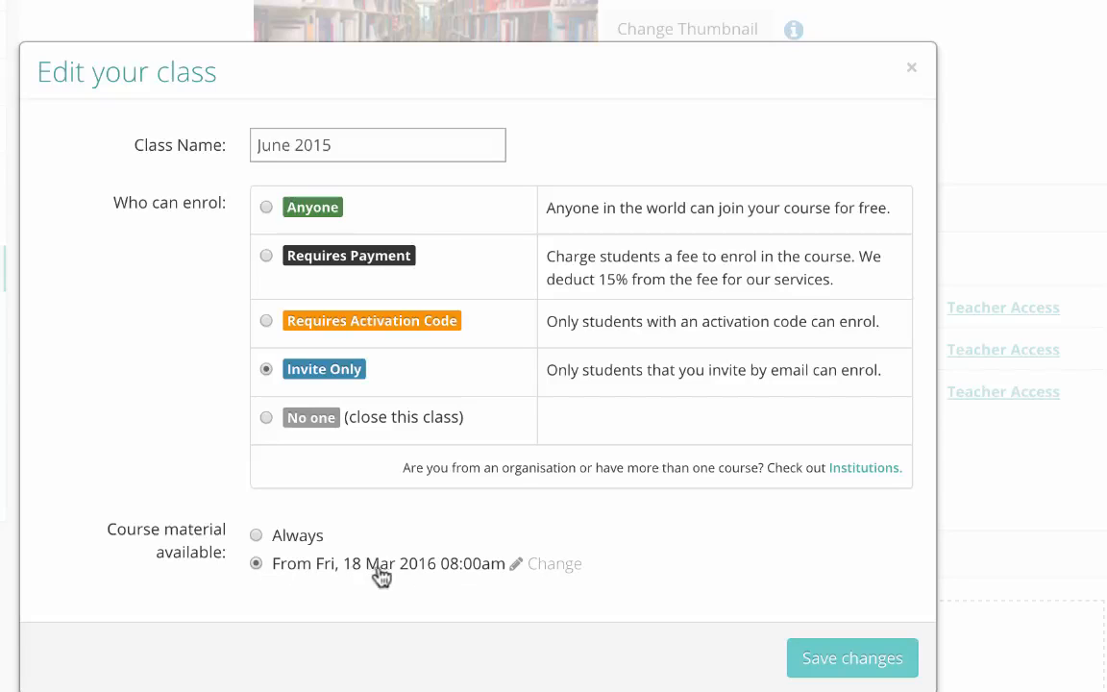
scroll(497, 560, down, 1)
click(514, 555)
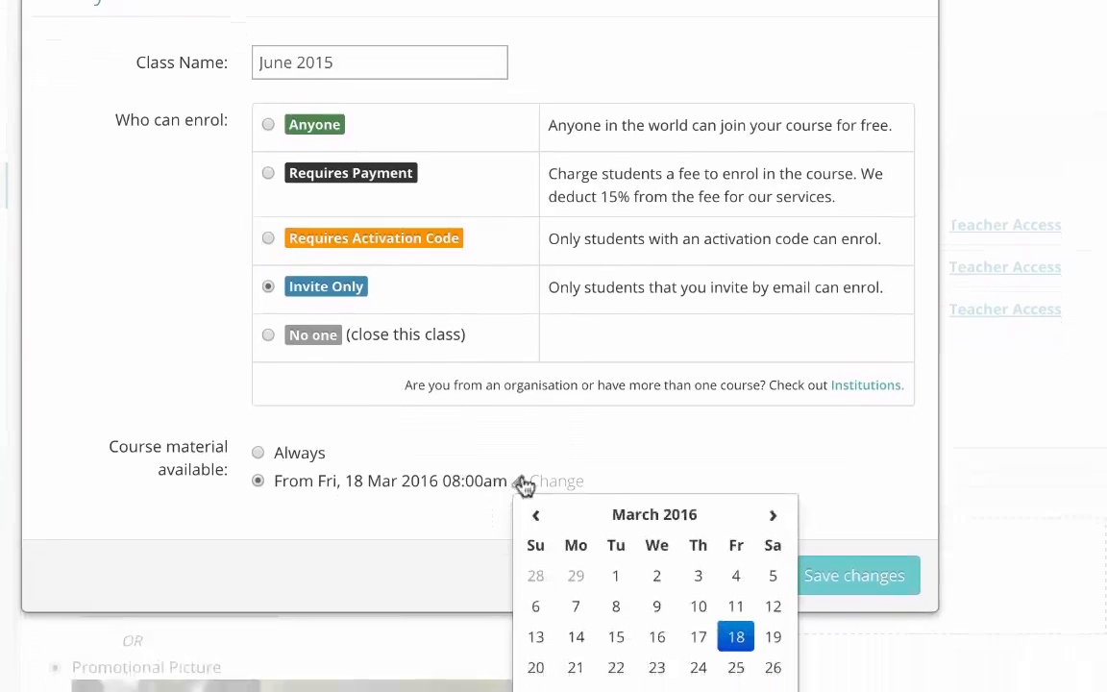
click(661, 605)
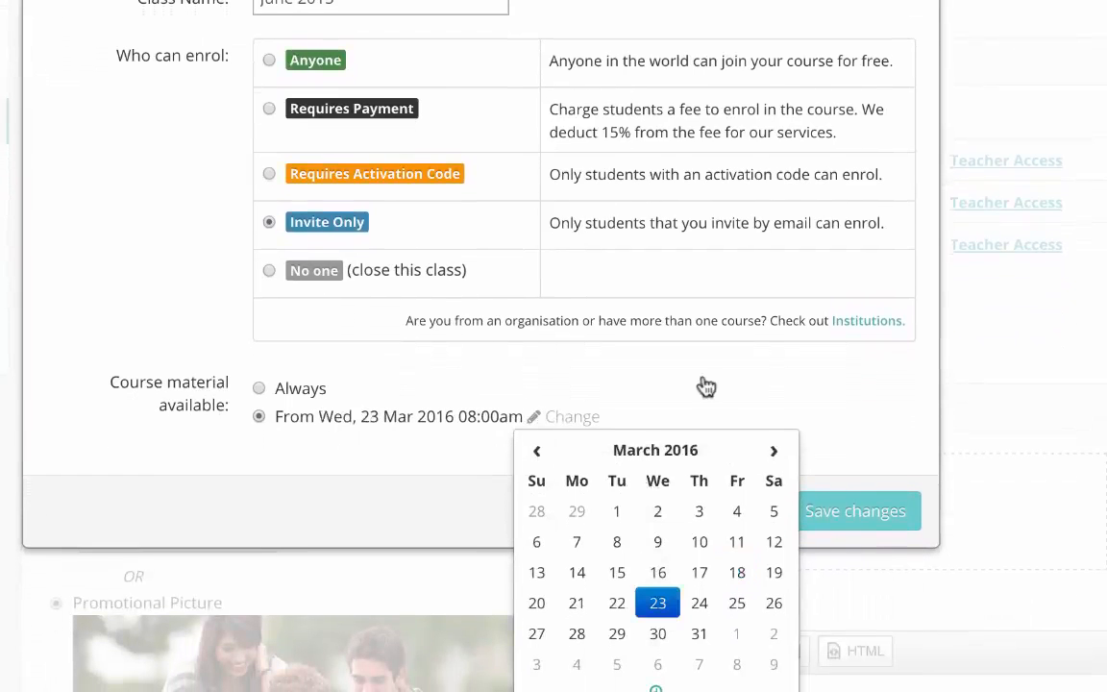
click(392, 464)
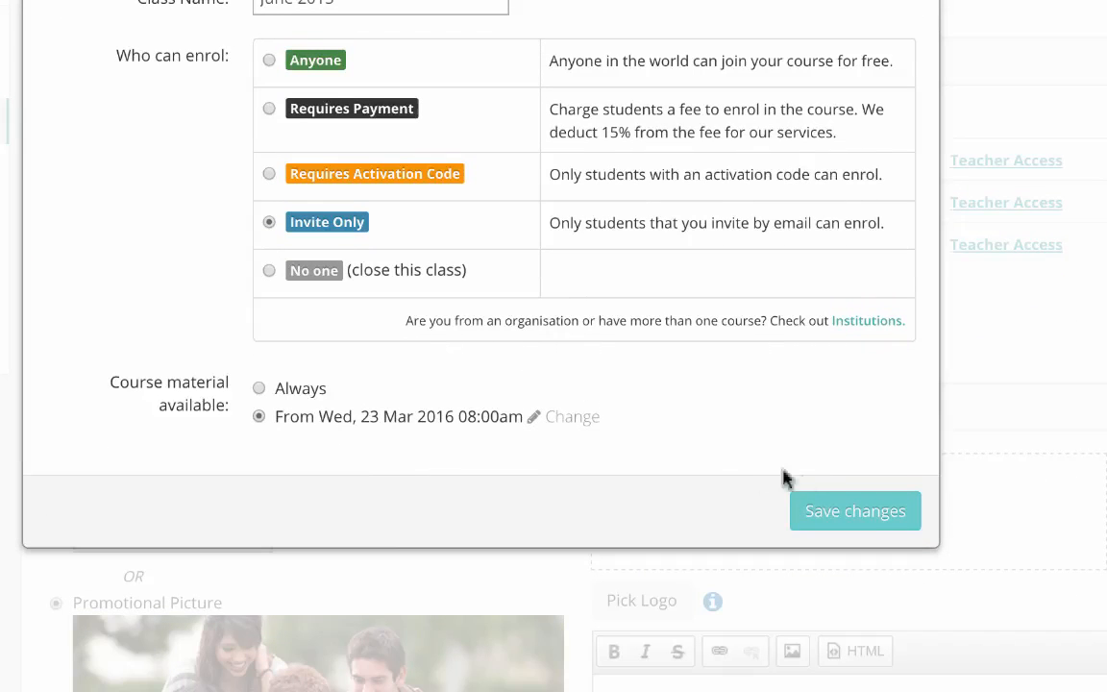
click(828, 518)
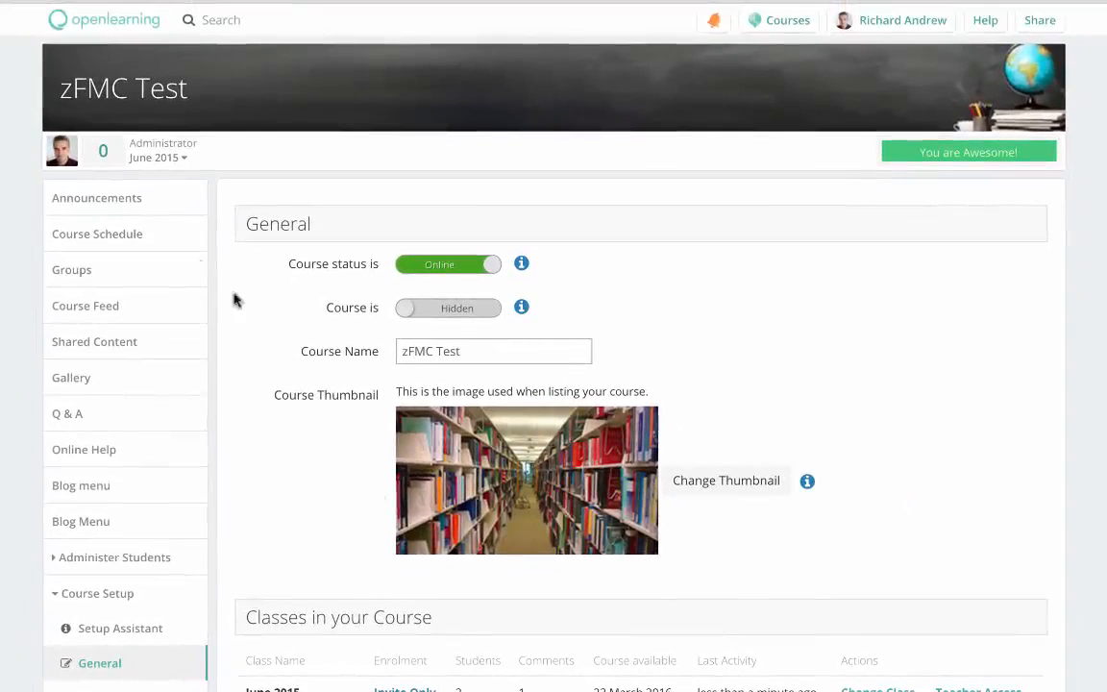
Open the course schedule and check the dates on the Introduction module and its activities
click(112, 241)
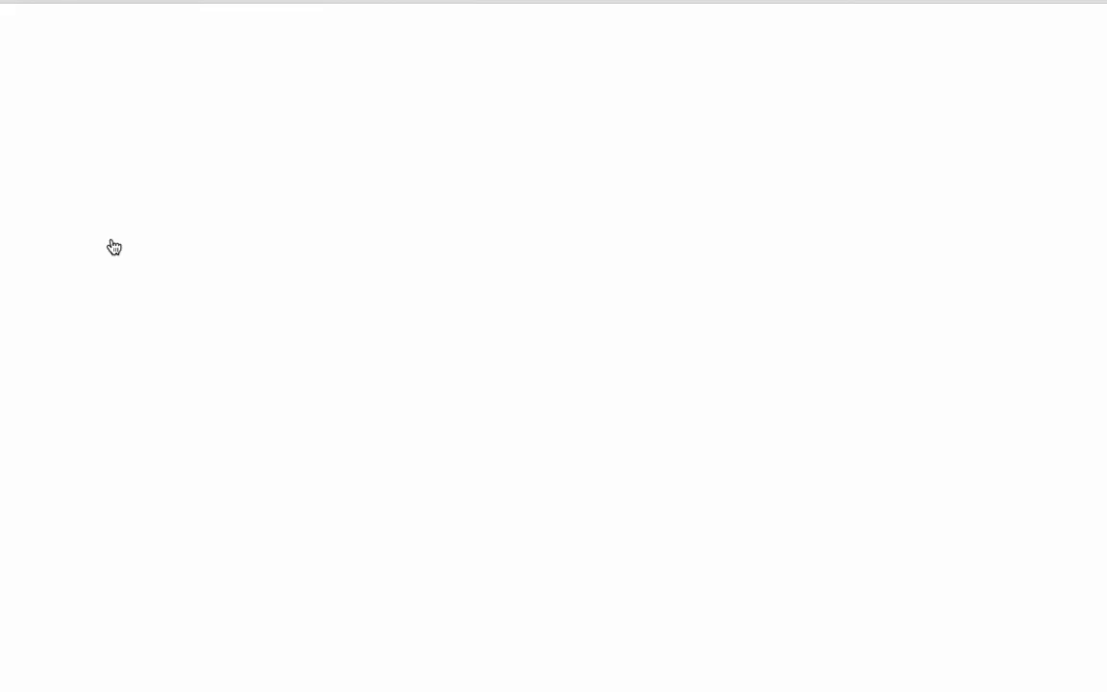
click(356, 309)
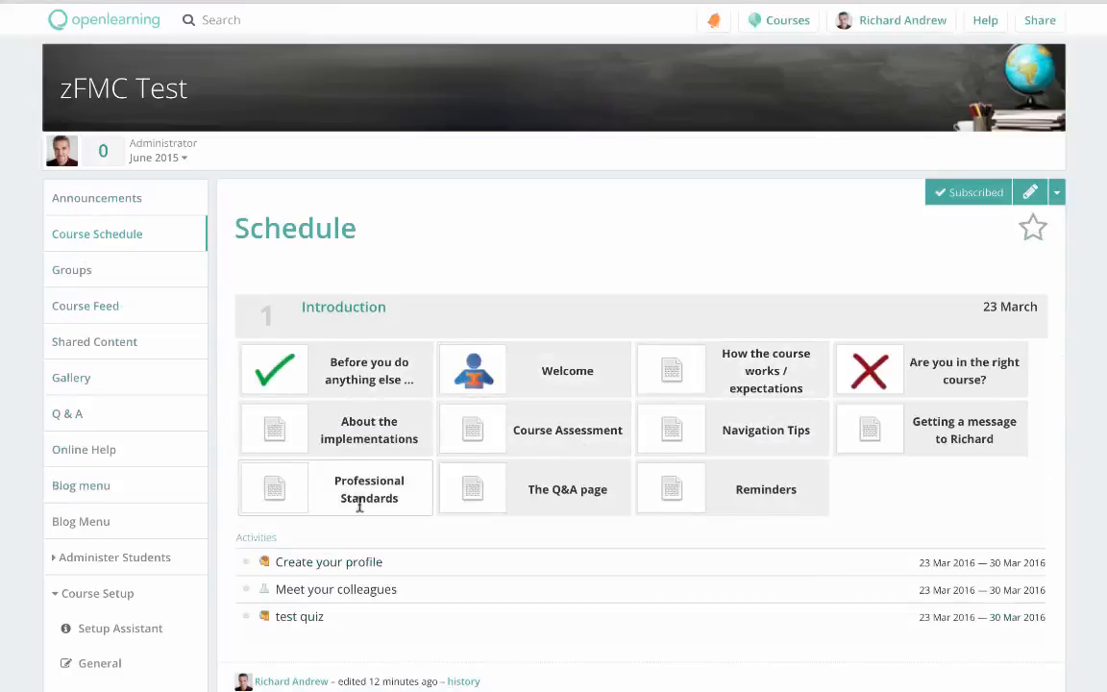
scroll(328, 432, down, 2)
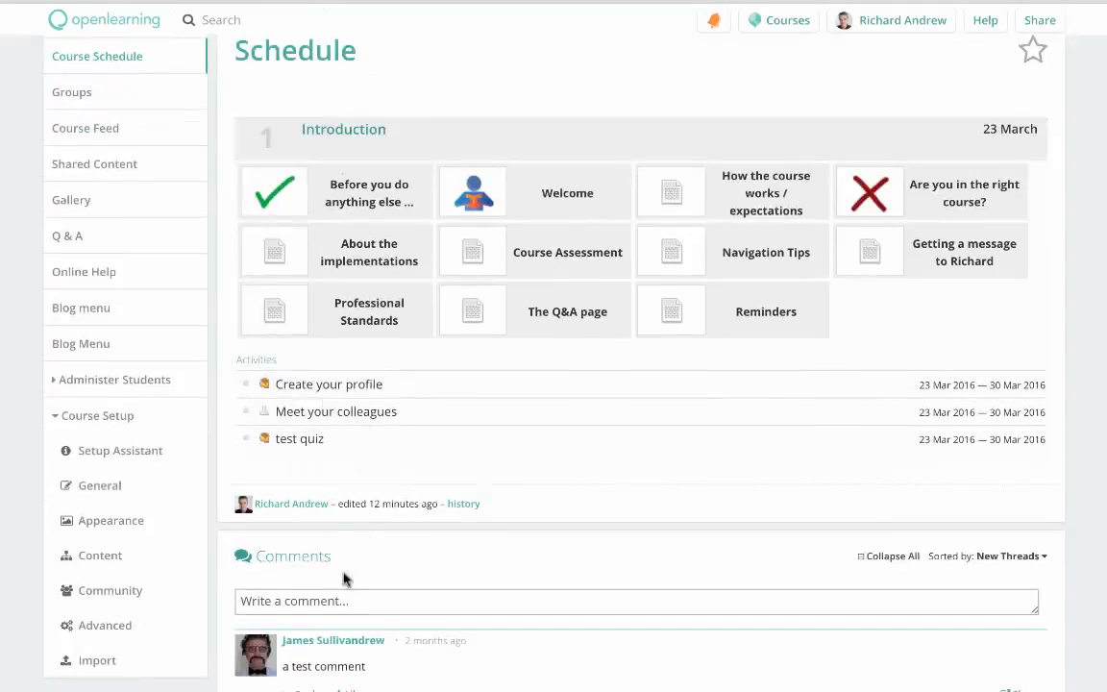
scroll(370, 466, up, 2)
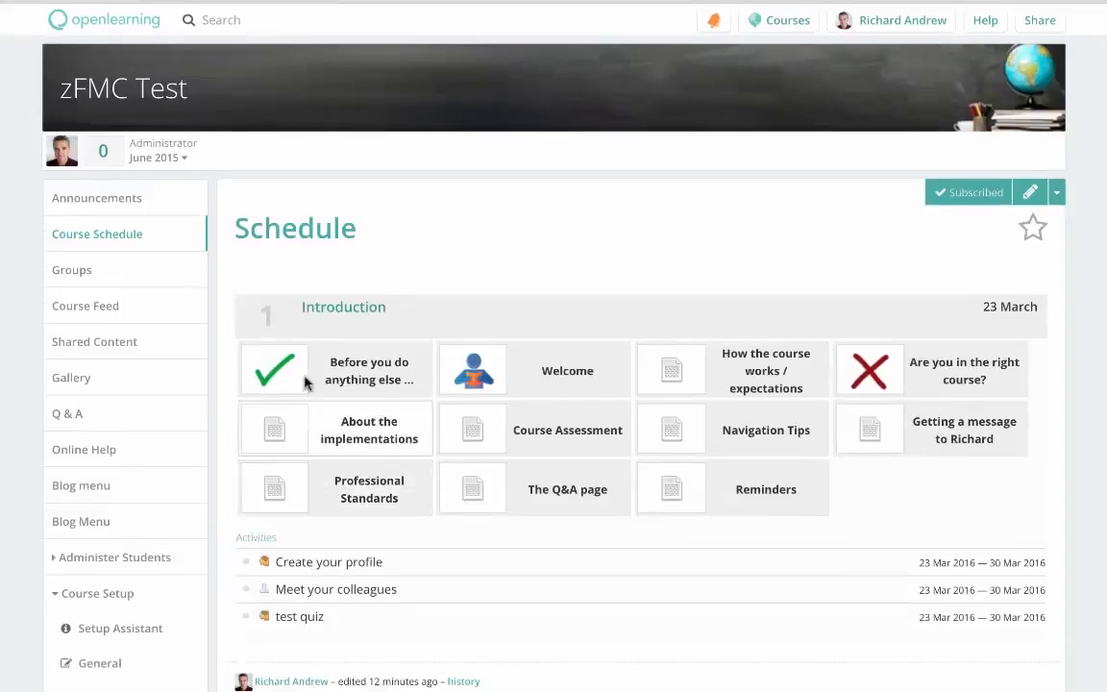
Return to the general course settings, set the June 2015 class's course material availability to Always, and save it
scroll(303, 419, down, 2)
scroll(304, 413, down, 2)
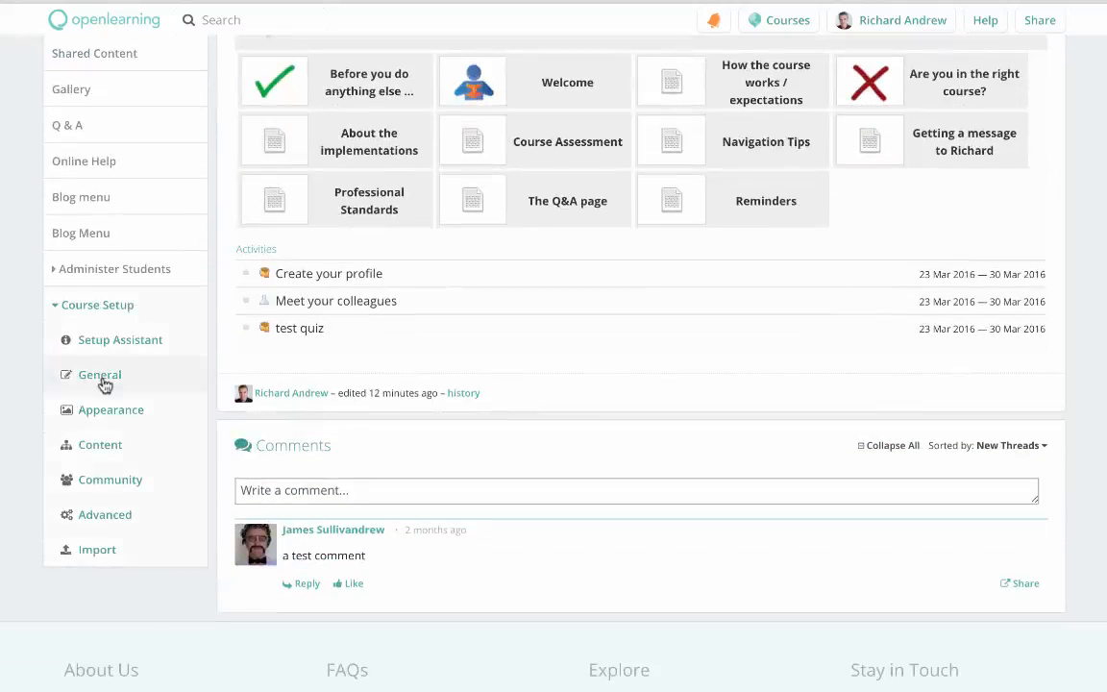
click(100, 375)
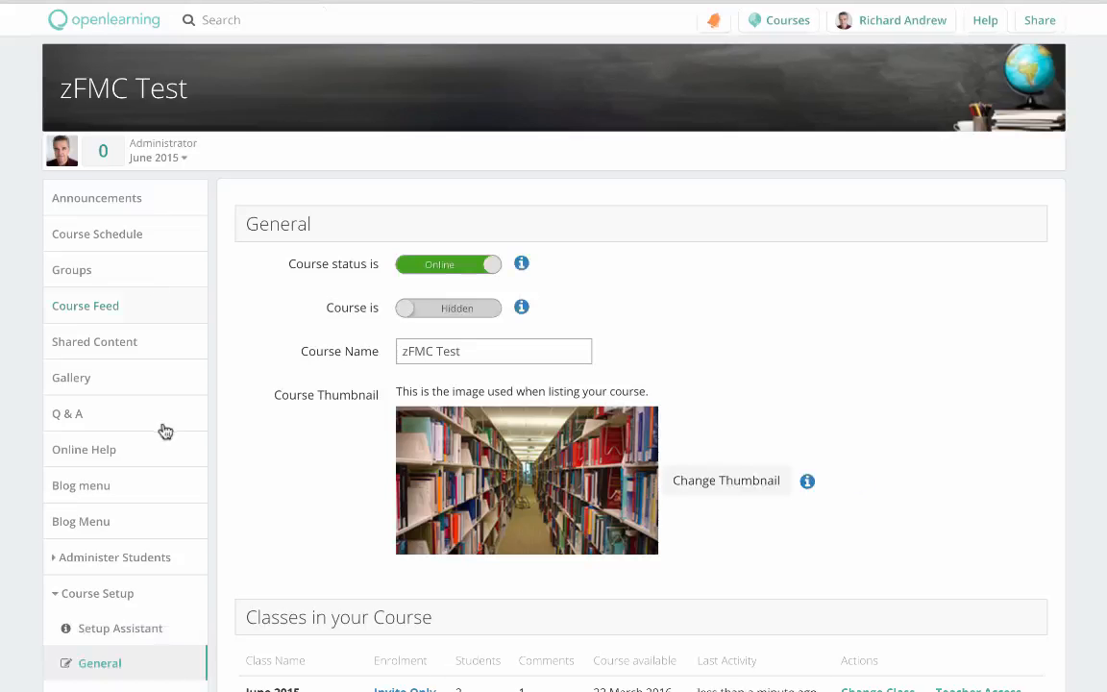
scroll(157, 535, down, 3)
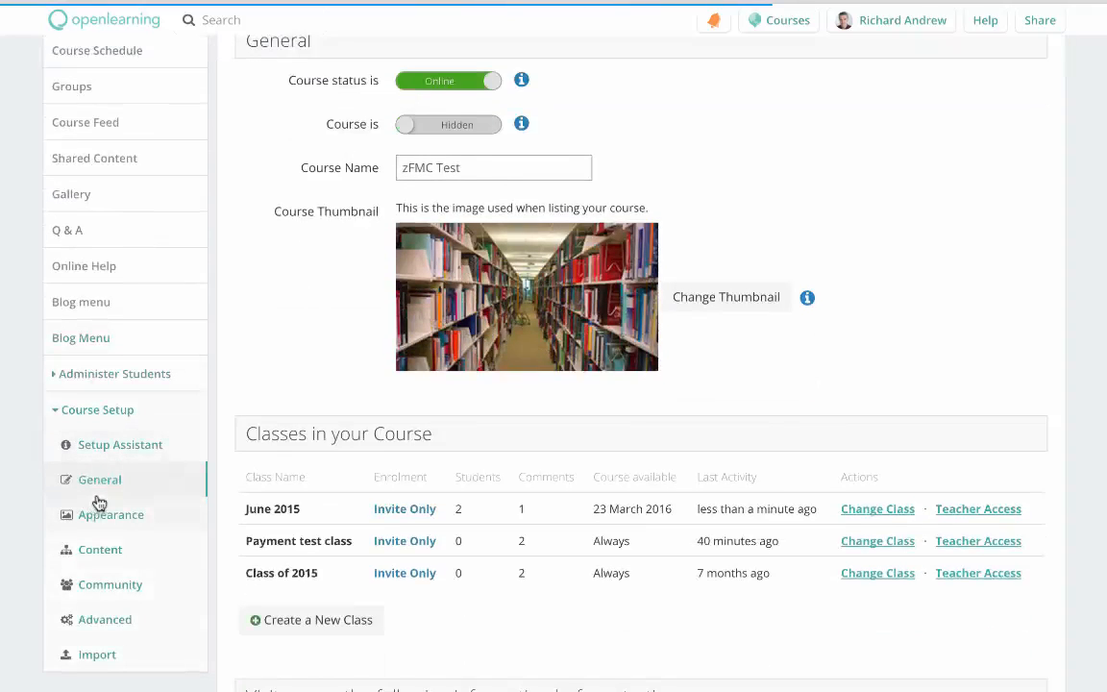
scroll(519, 567, down, 1)
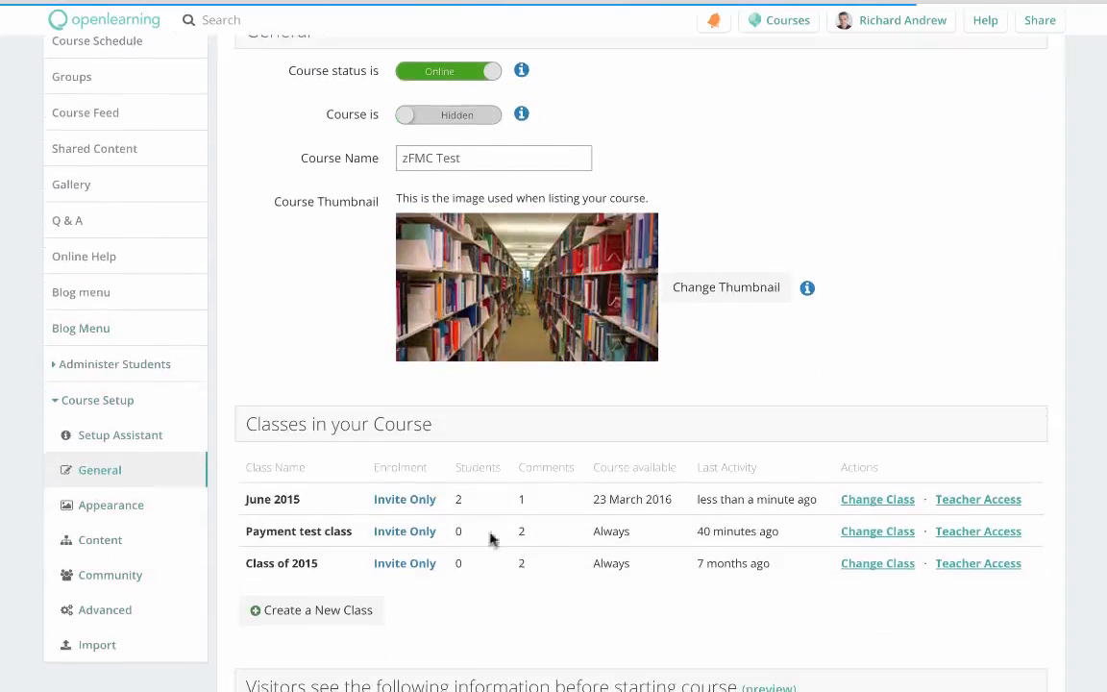
click(868, 502)
click(438, 495)
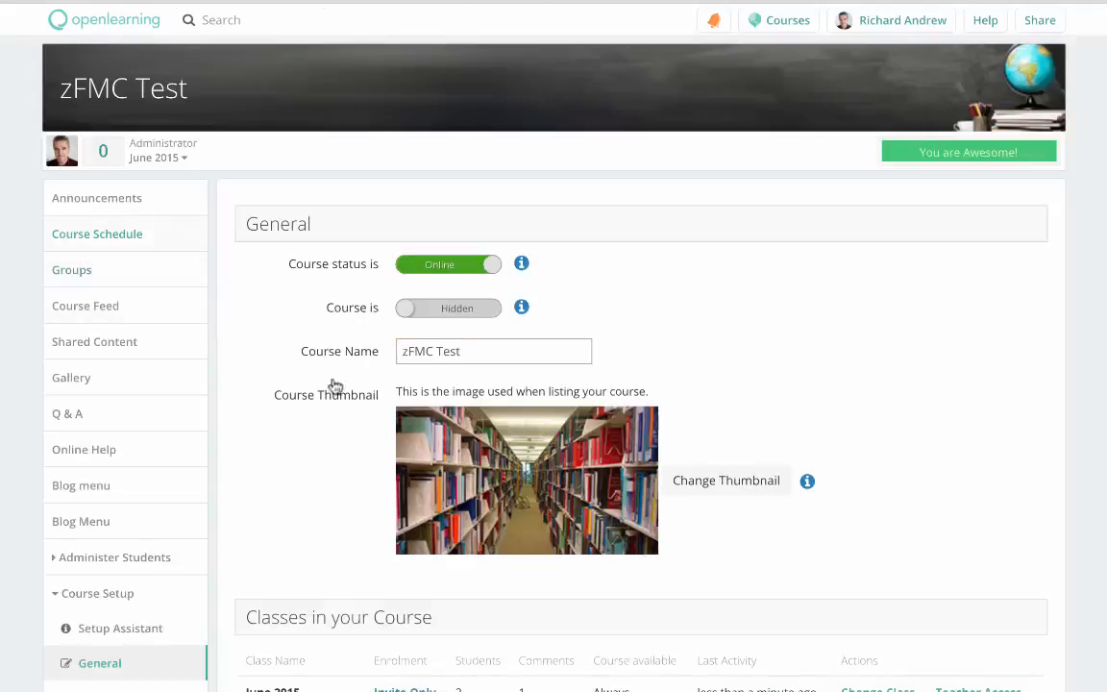
Reopen the course schedule and check how the Introduction module and its activities are dated
scroll(447, 488, down, 3)
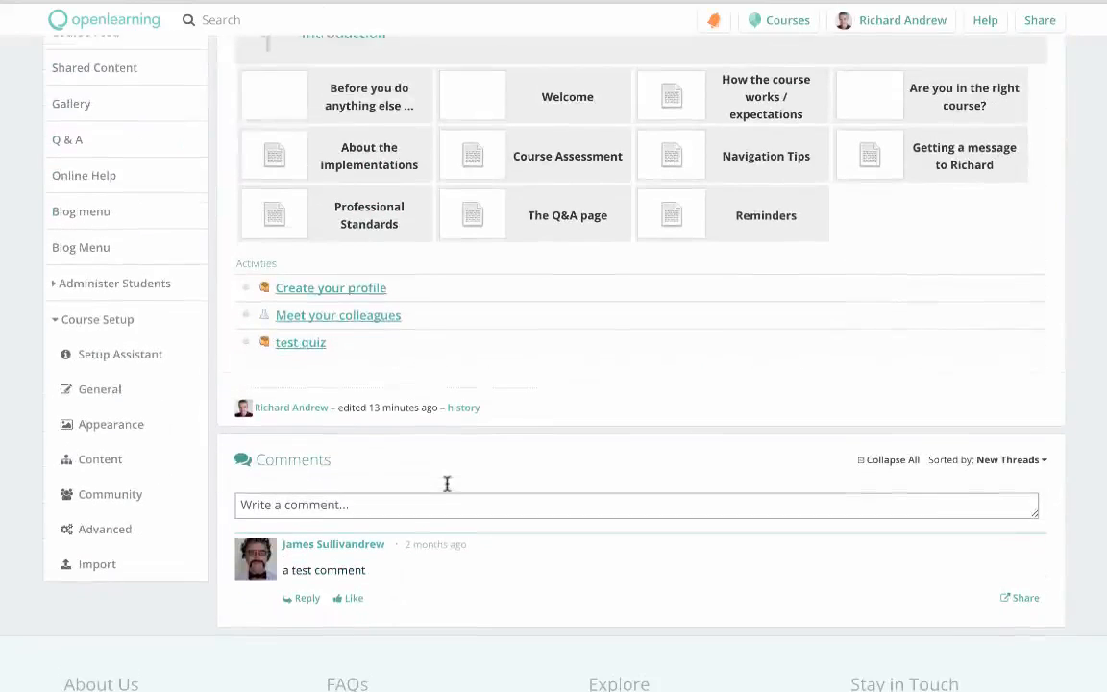
scroll(447, 484, up, 1)
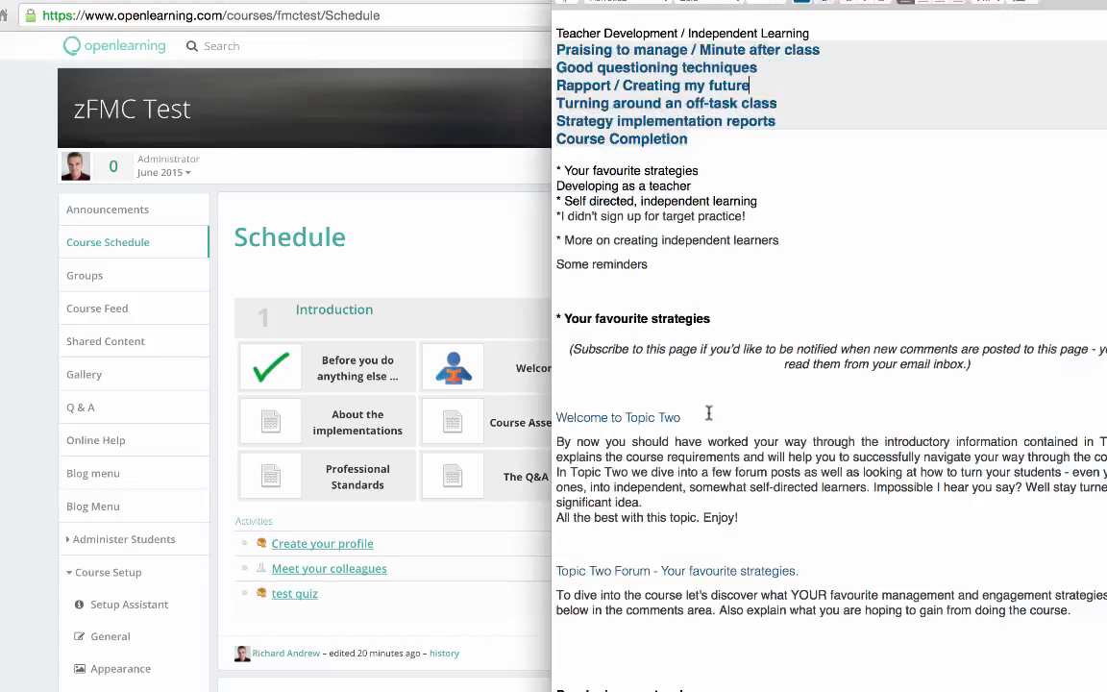
Switch to the text document beside the schedule and look through the prepared Topic Two content, from the page list to the reminders
scroll(709, 413, down, 5)
scroll(709, 413, up, 5)
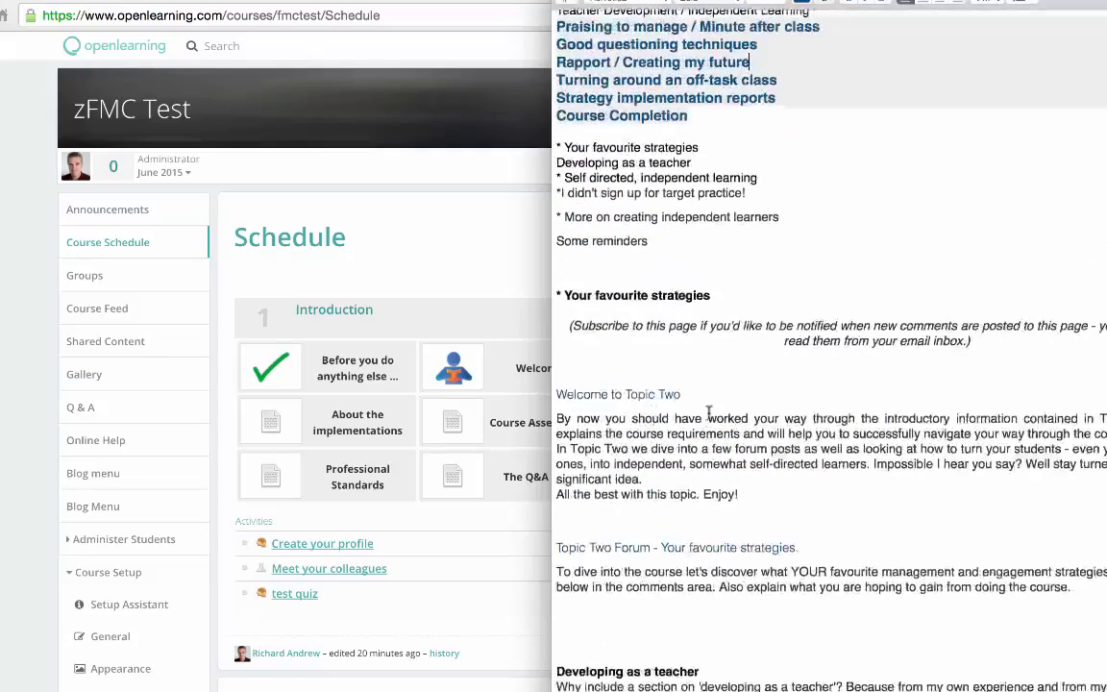
scroll(709, 413, up, 1)
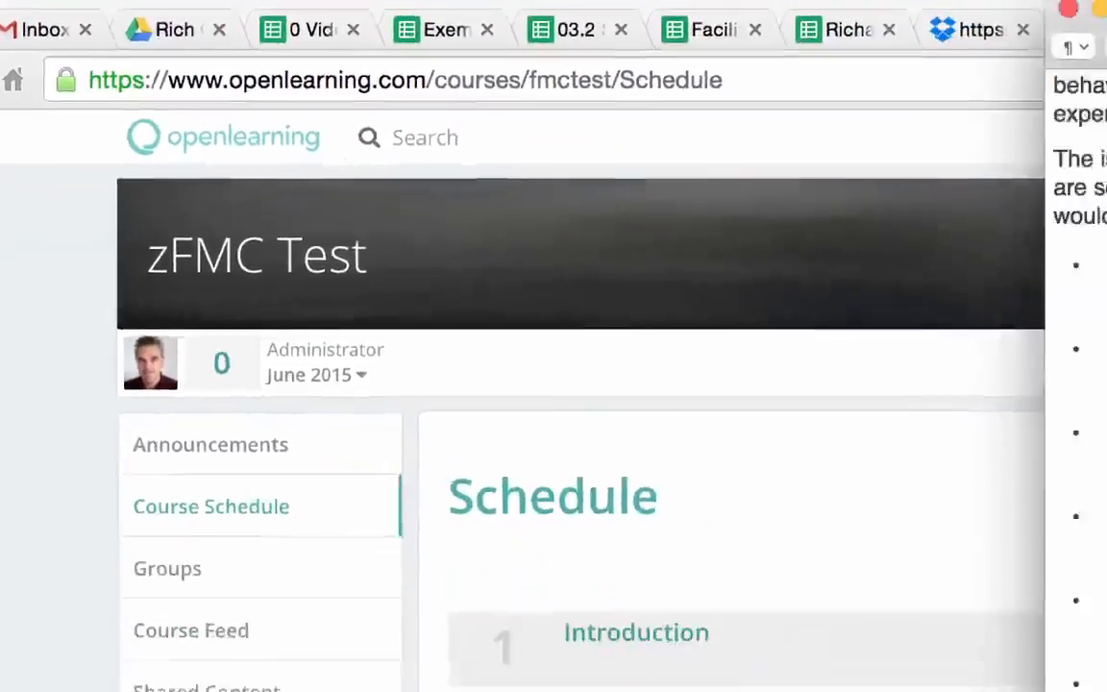
scroll(697, 287, down, 20)
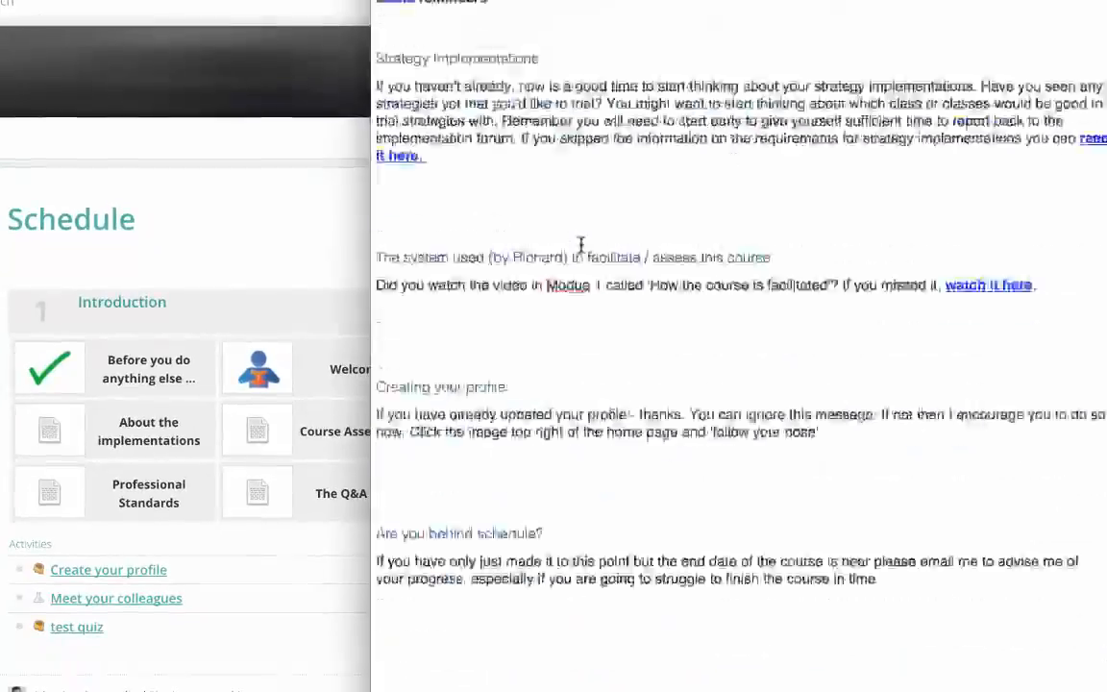
scroll(580, 243, up, 20)
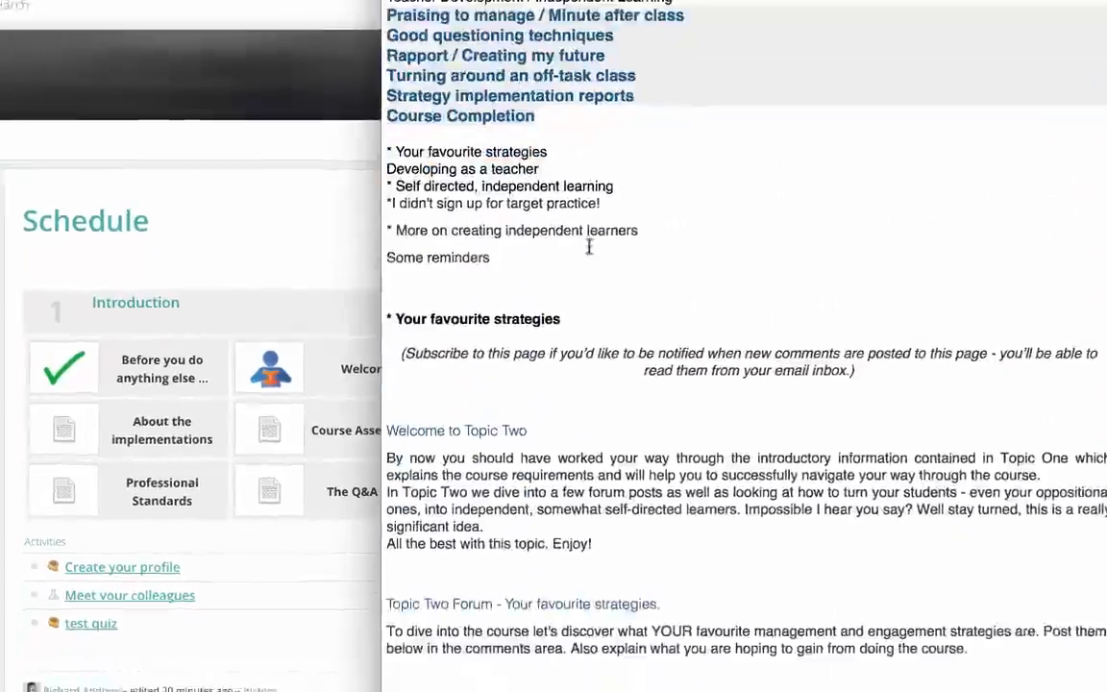
scroll(589, 248, down, 5)
scroll(589, 248, up, 5)
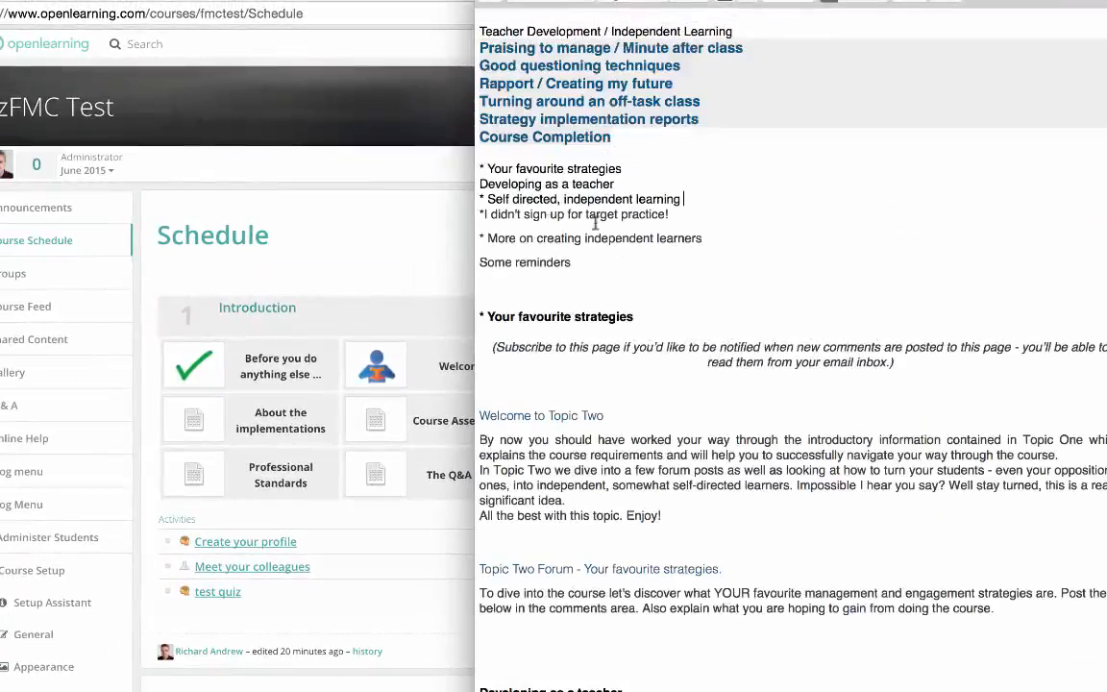
Switch to the Motivating Engaging and Managing Students Effectively course and look through how its schedule organises pages into numbered modules
click(430, 239)
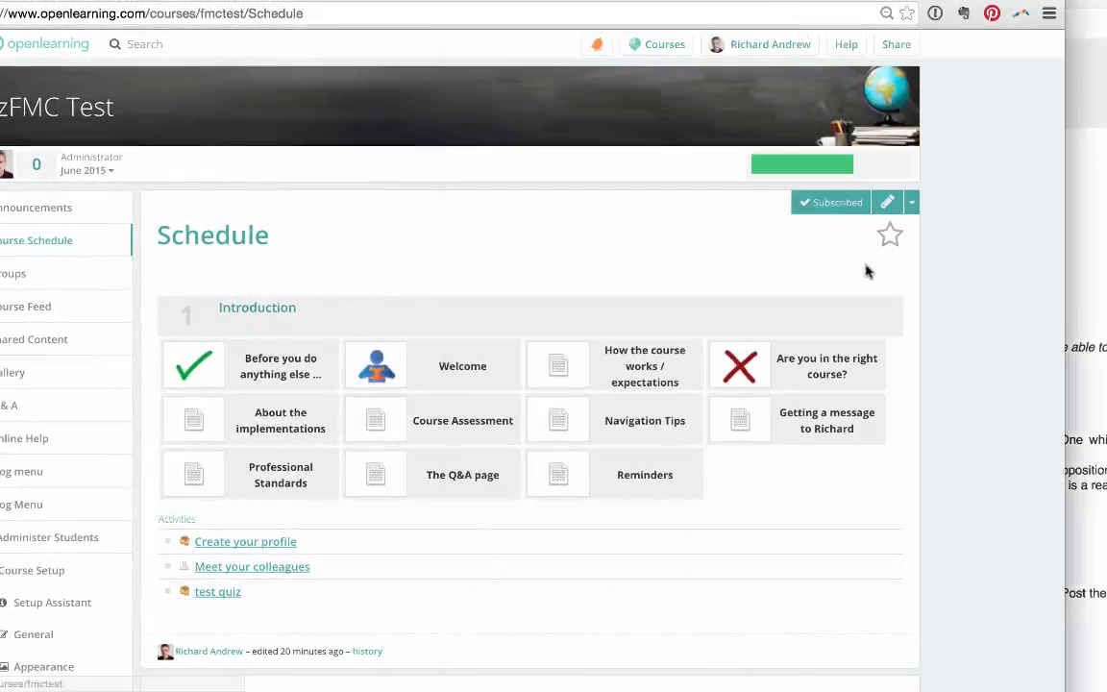
click(1077, 215)
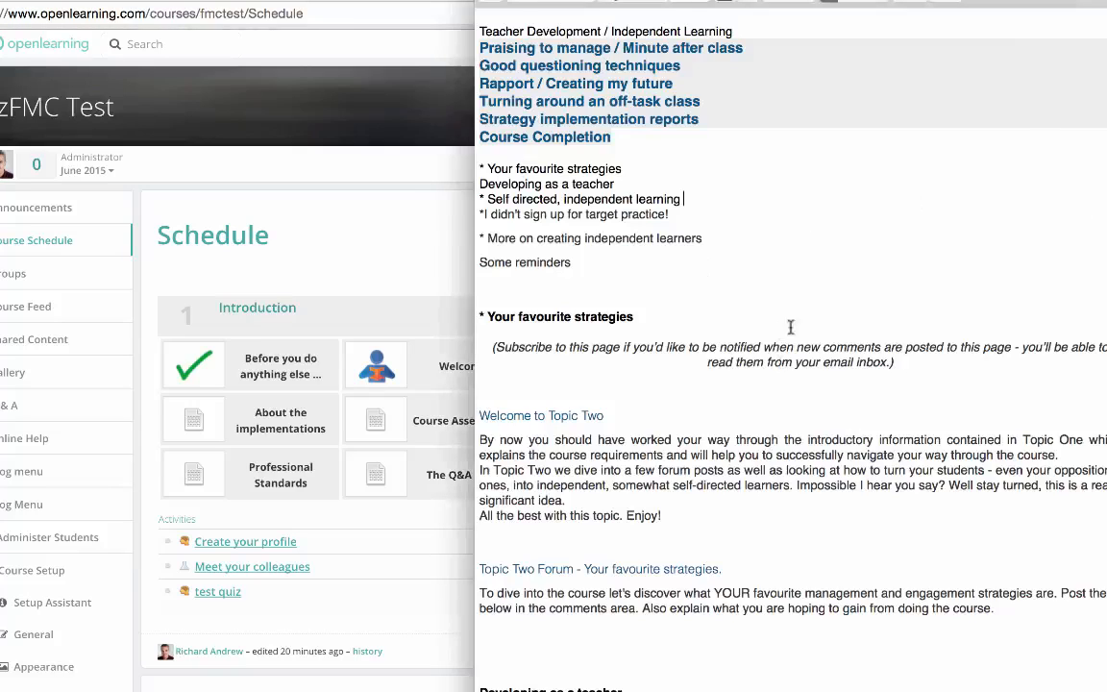
click(377, 231)
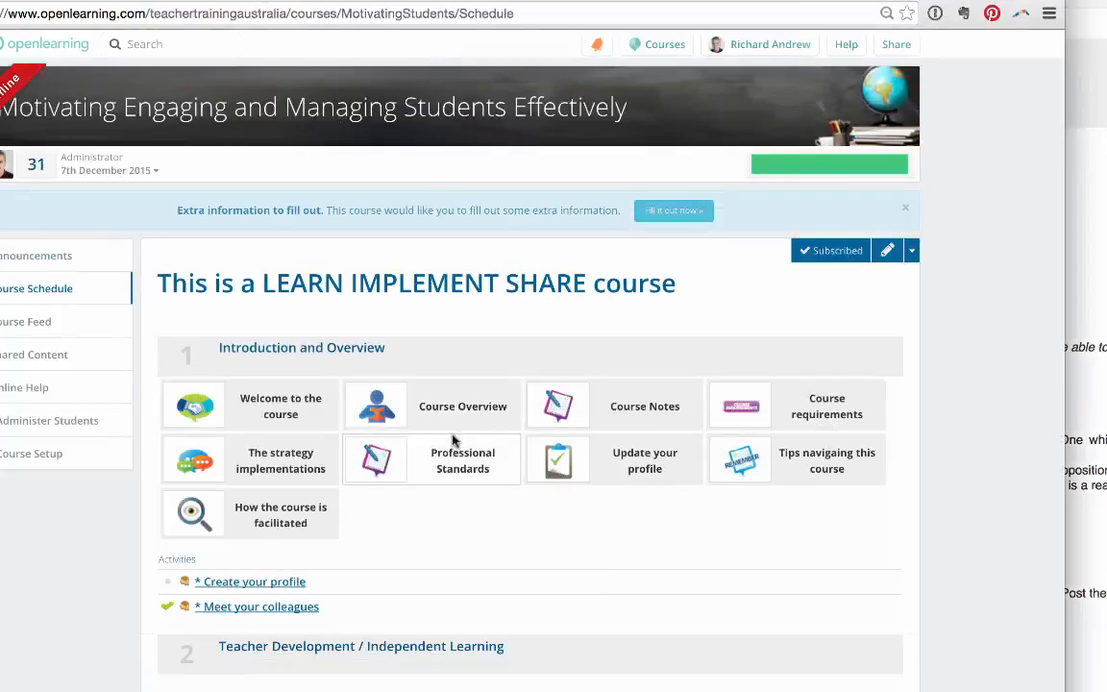
scroll(453, 440, down, 1)
scroll(453, 440, down, 5)
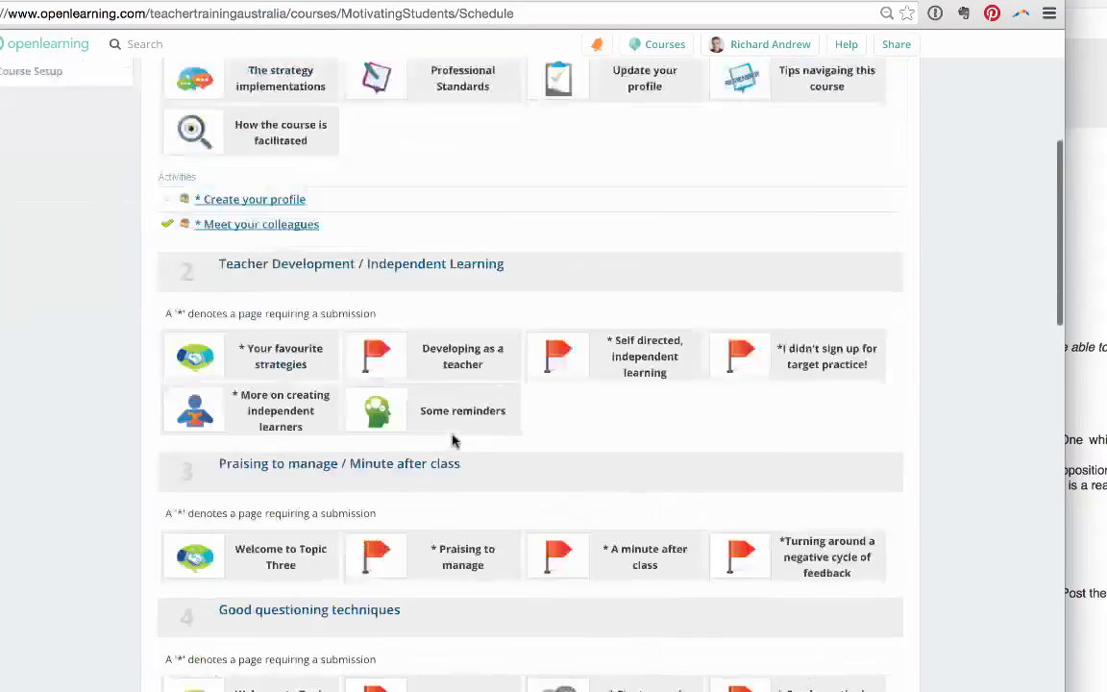
scroll(453, 440, down, 15)
scroll(453, 440, up, 20)
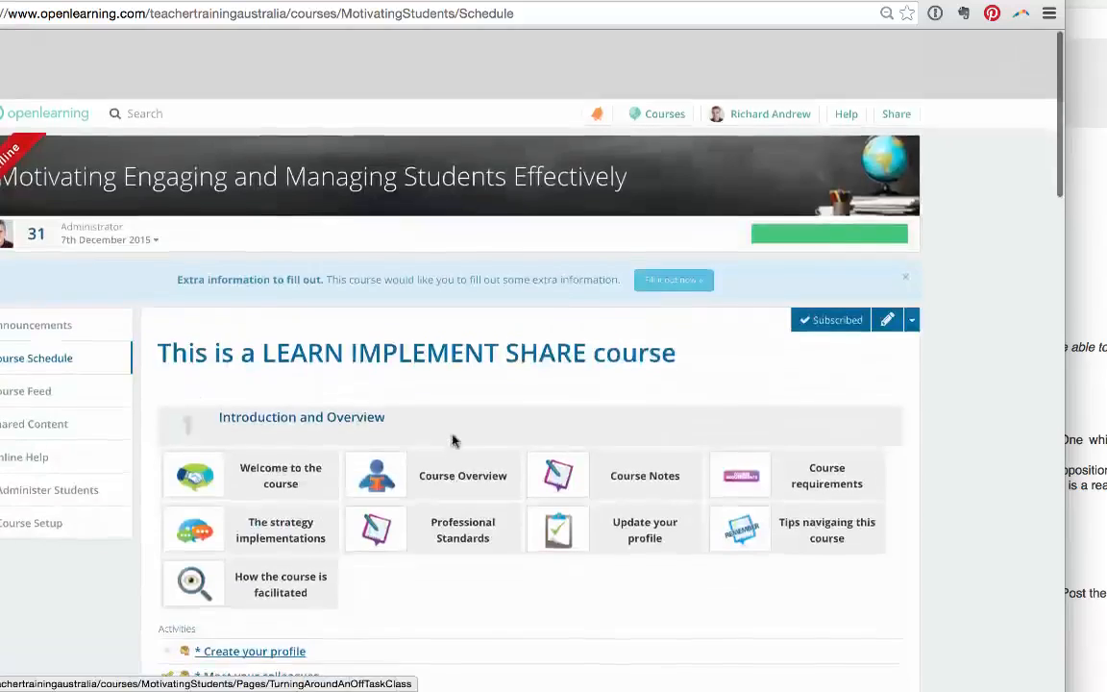
scroll(454, 440, down, 7)
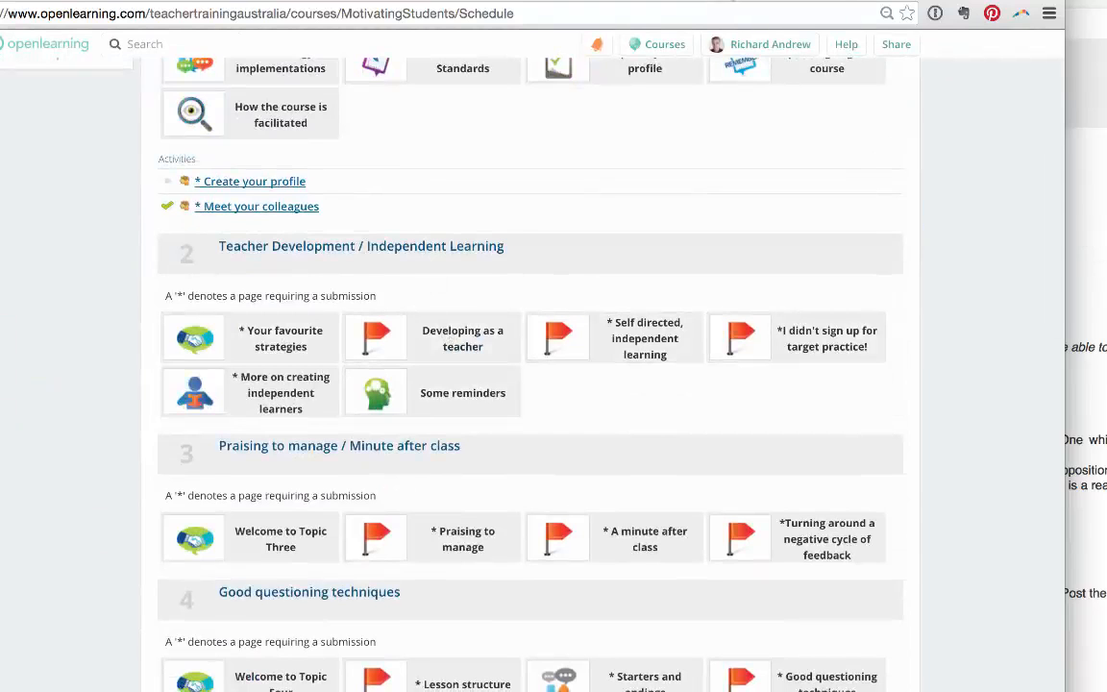
Return to the FMC Test schedule and look over its Introduction module, activities and comments
click(732, 1)
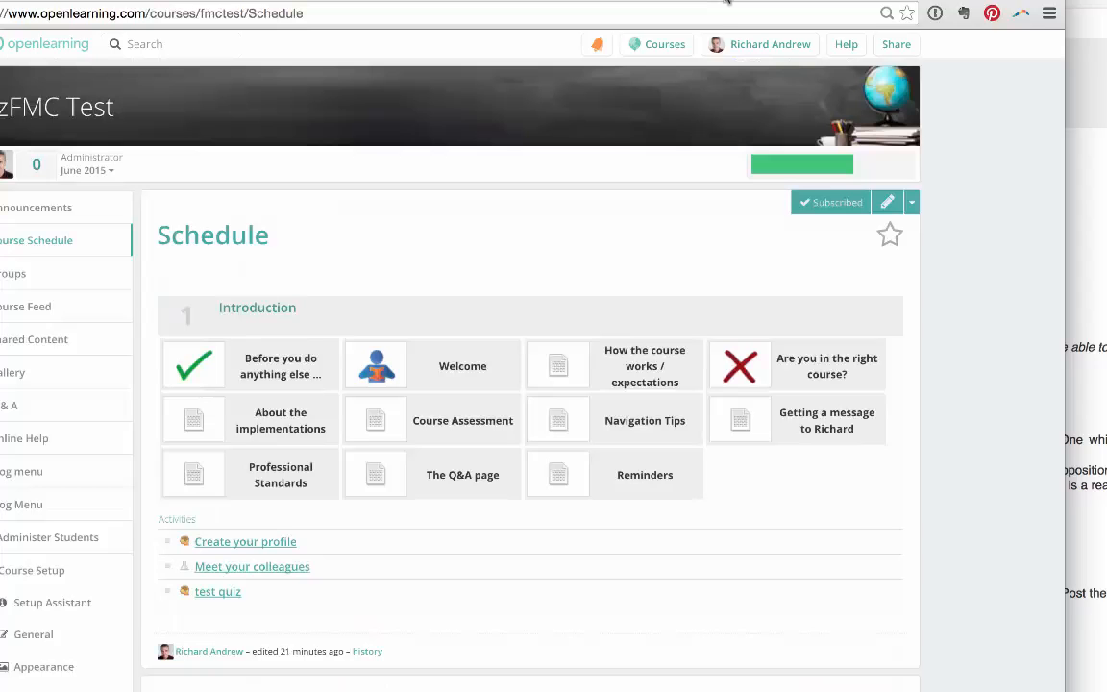
scroll(496, 307, down, 5)
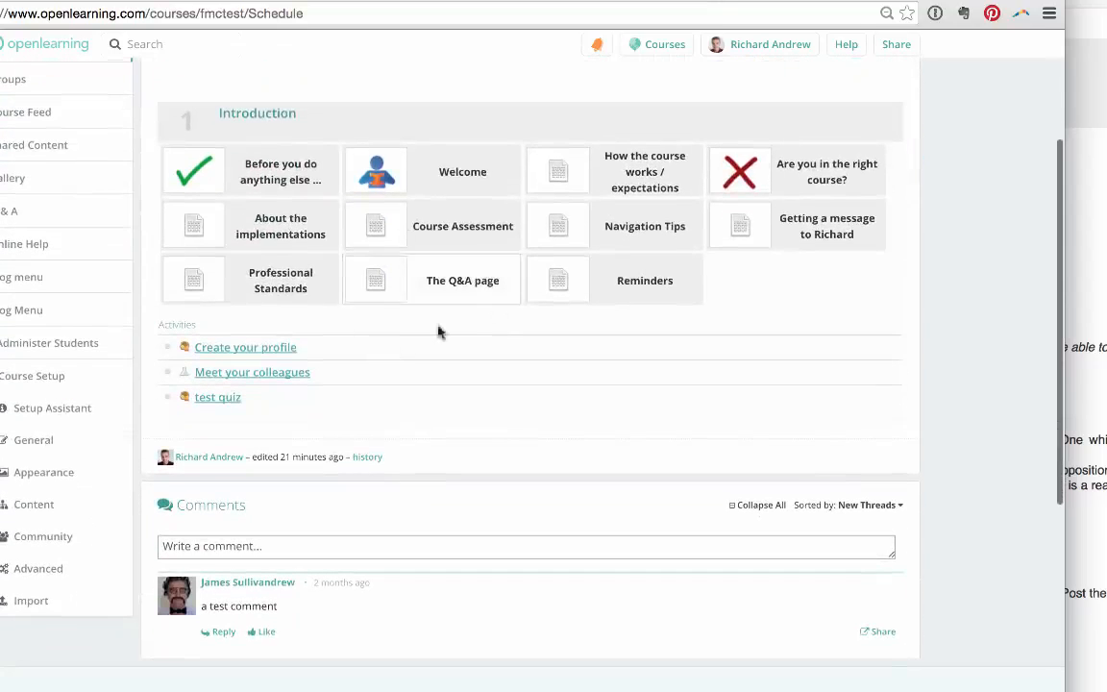
scroll(432, 341, up, 2)
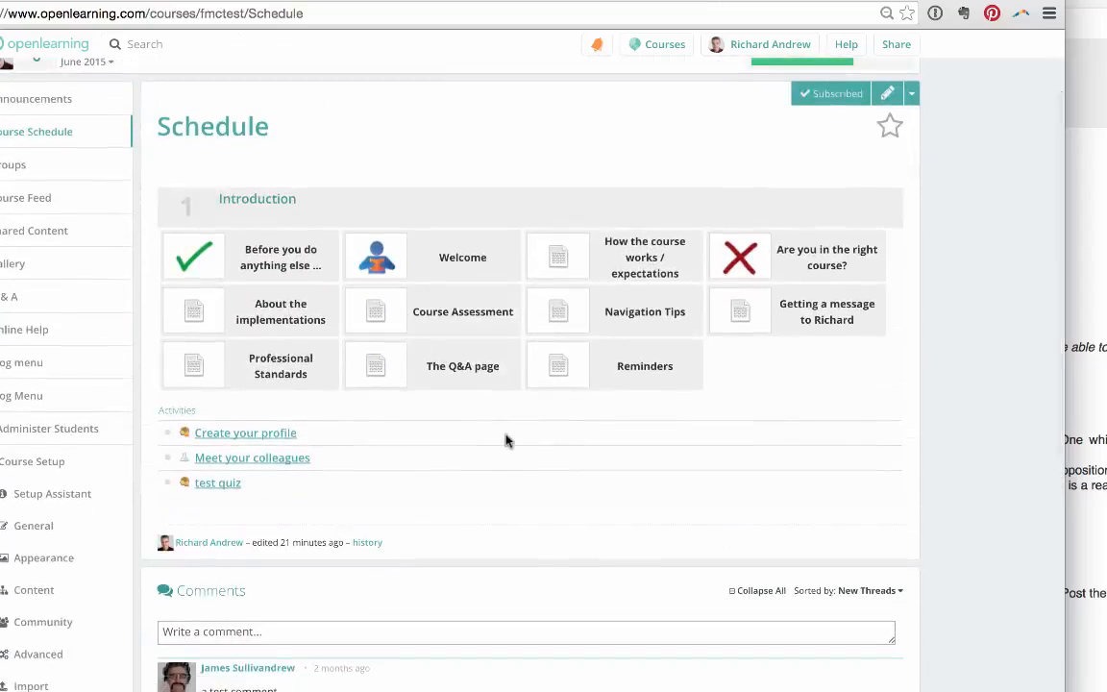
scroll(457, 427, down, 1)
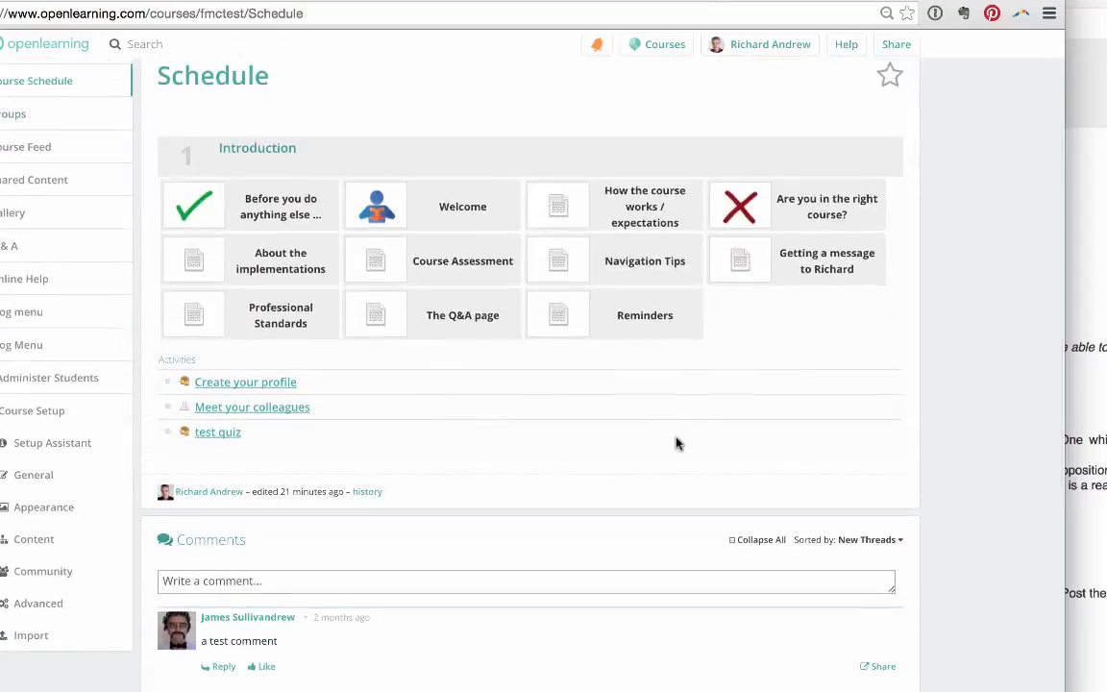
Switch to the text document and review the module names, the Topic Two page list and the prepared page text
click(1073, 282)
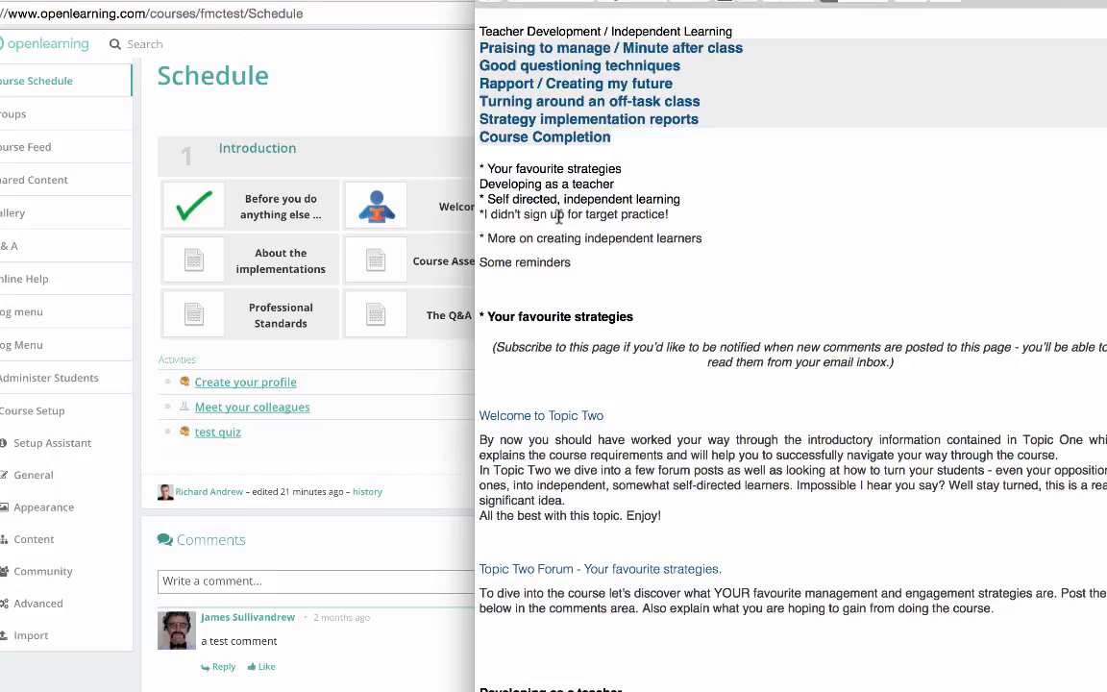
scroll(558, 215, down, 5)
scroll(598, 357, up, 5)
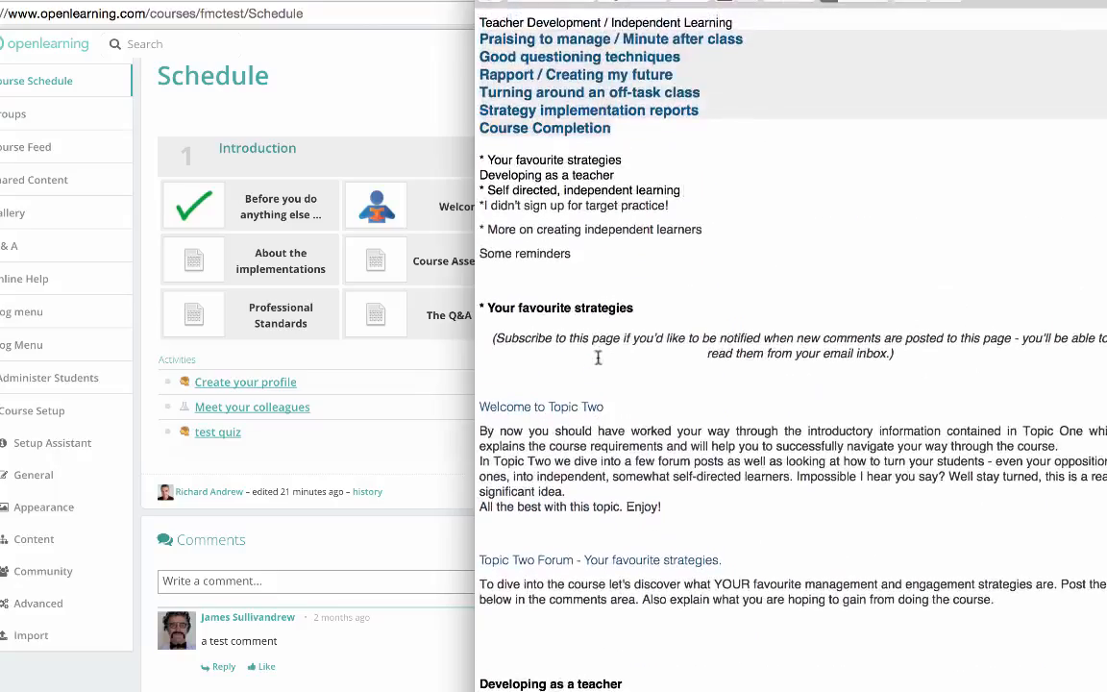
scroll(598, 358, down, 10)
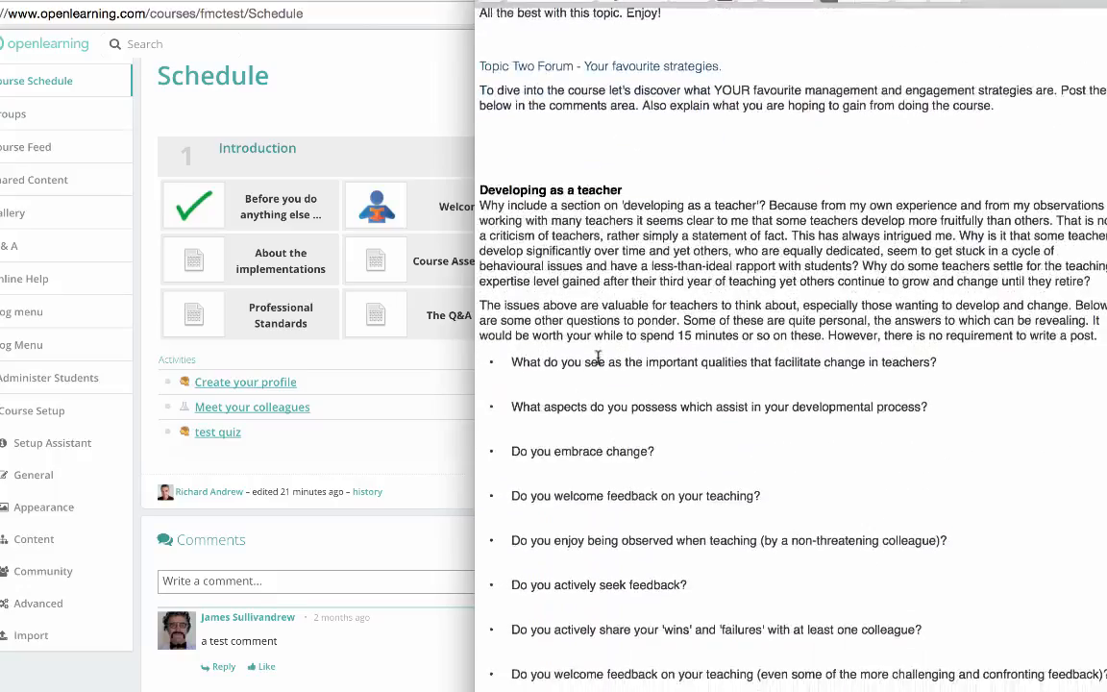
scroll(597, 359, up, 4)
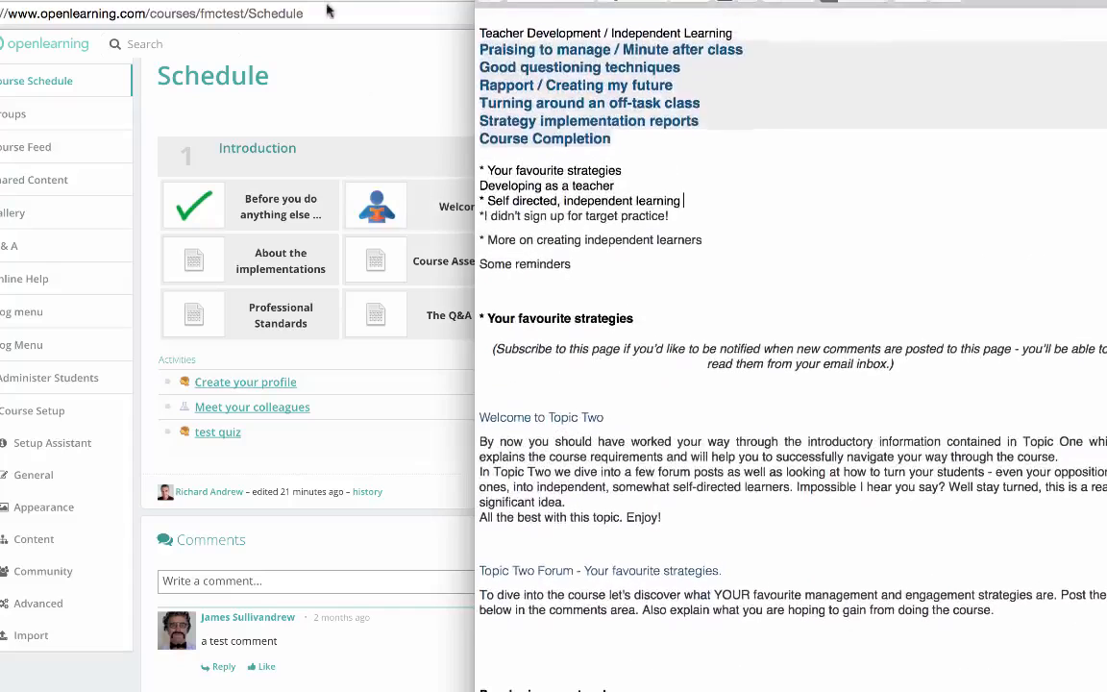
Open the test course's content setup and add a module named Teacher Development / Independent Learning, copied from the text document
click(360, 91)
scroll(88, 217, up, 1)
scroll(86, 218, down, 2)
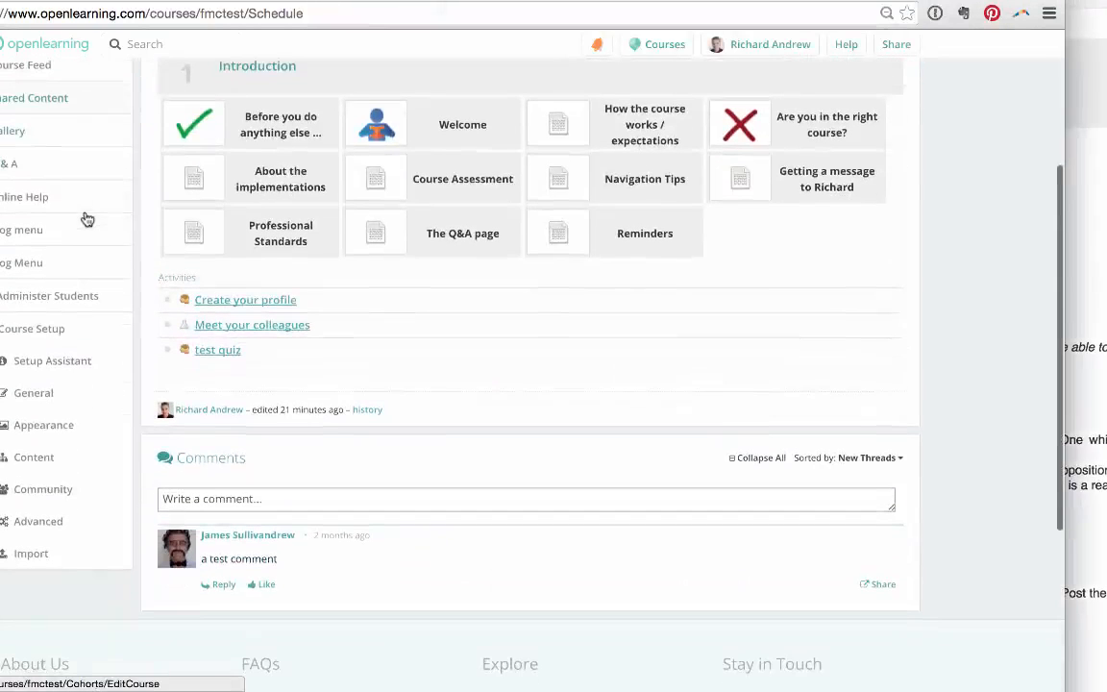
click(35, 459)
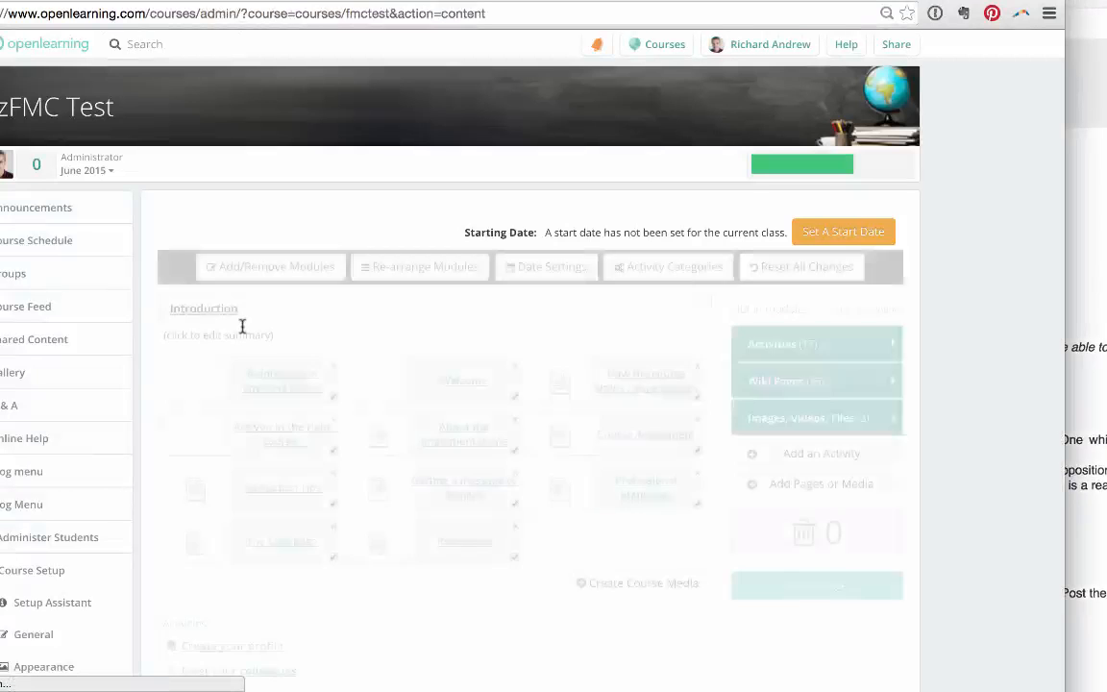
click(281, 268)
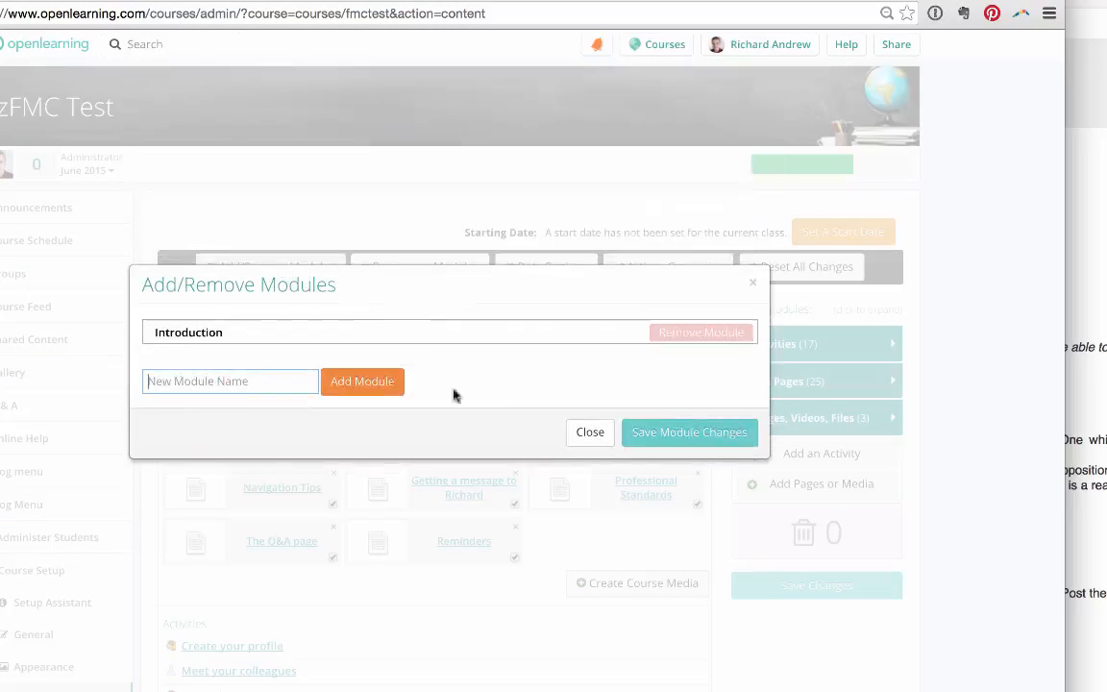
click(1080, 281)
drag(736, 33, 470, 36)
key(ctrl+c)
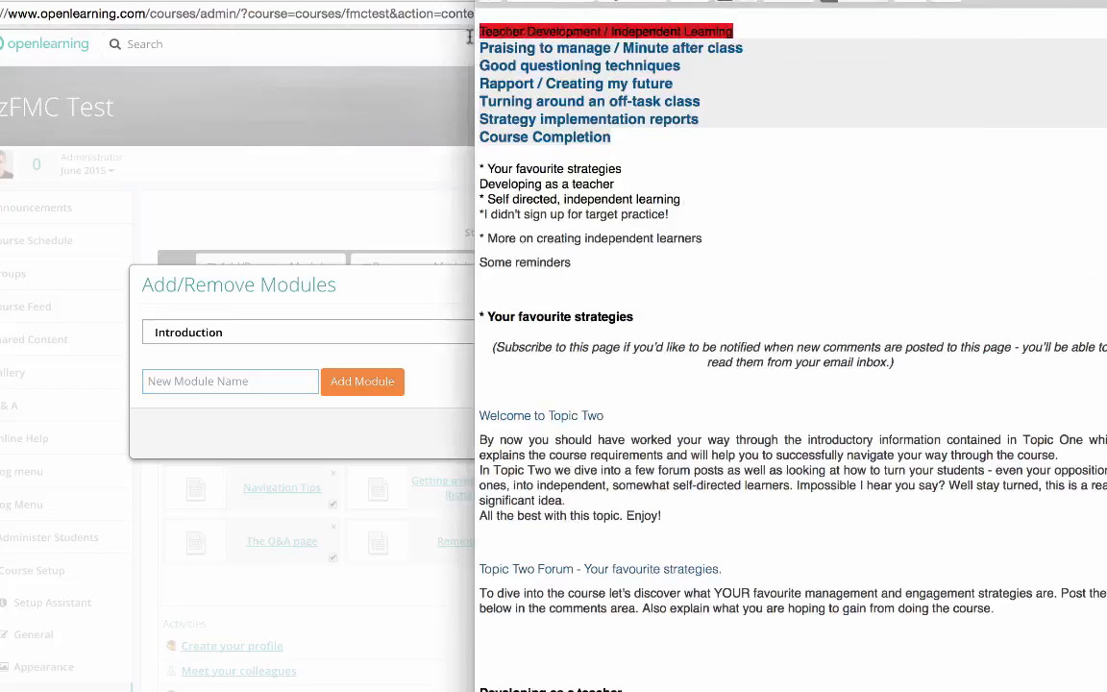
click(205, 381)
key(ctrl+v)
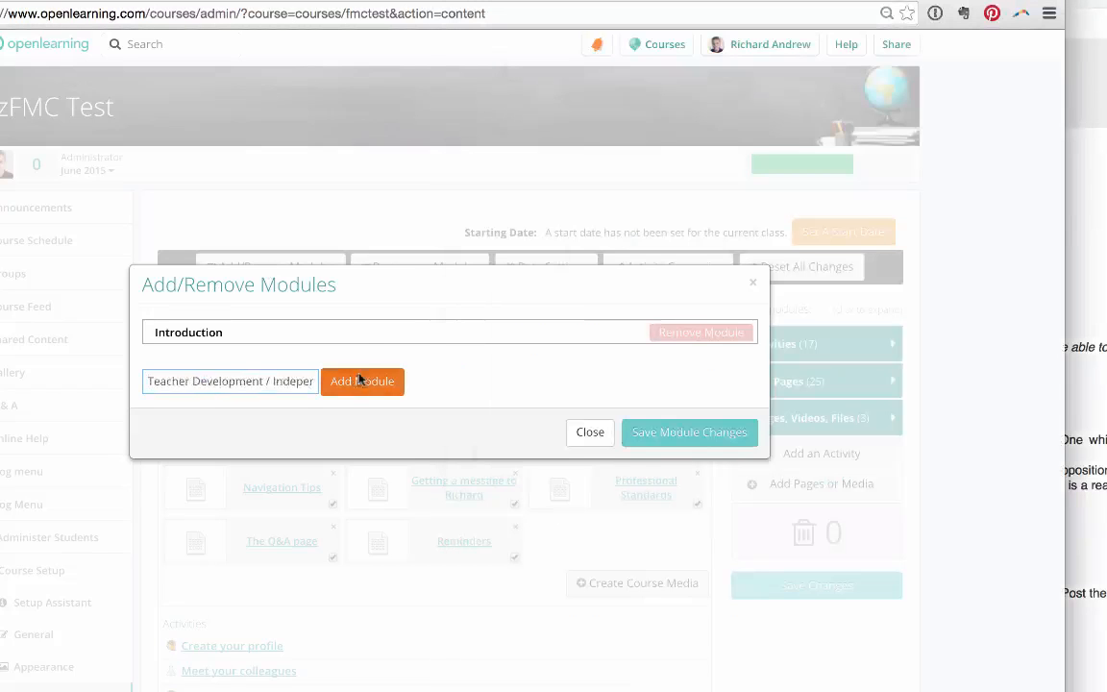
click(360, 380)
Add a module named Praising to manage / Minute after class, taking the name from the text document
click(1104, 132)
drag(744, 49, 475, 49)
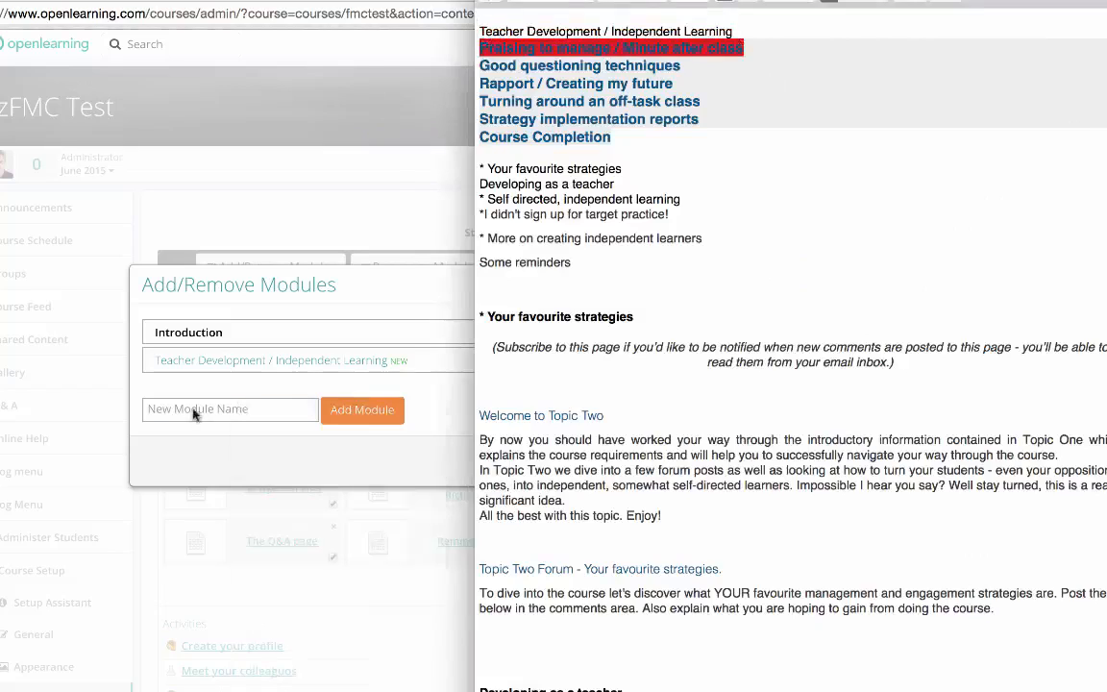
click(195, 412)
text(Praising to manage / Minute after class)
click(360, 410)
Add a module named Good questioning techniques, taking the name from the text document
click(1091, 125)
drag(682, 66, 472, 66)
click(310, 461)
click(198, 438)
text(Good questioning techniques)
click(361, 438)
Add two more modules from the document's list: Rapport / Creating my future and Turning around an off-task class
drag(678, 84, 474, 83)
click(198, 466)
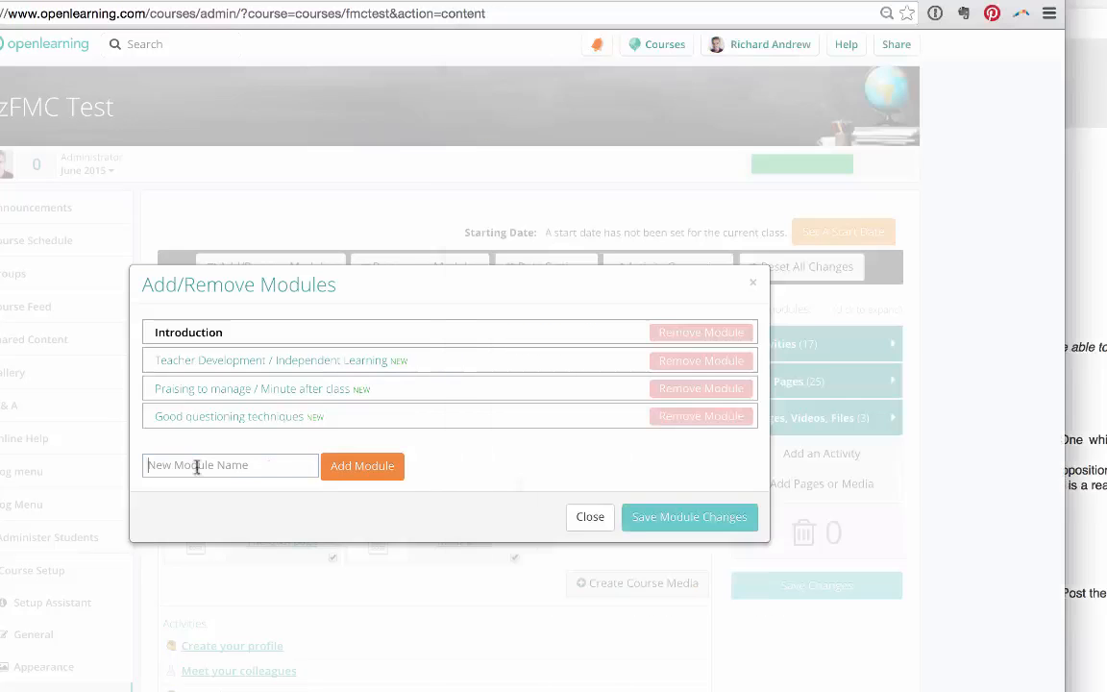
text(Rapport / Creating my future)
click(361, 466)
click(205, 493)
text(Turning around an off-task class)
click(361, 493)
Add a module named Strategy implementation reports, copied from the text document
drag(704, 117, 474, 117)
click(214, 518)
text(Strategy implementation reports)
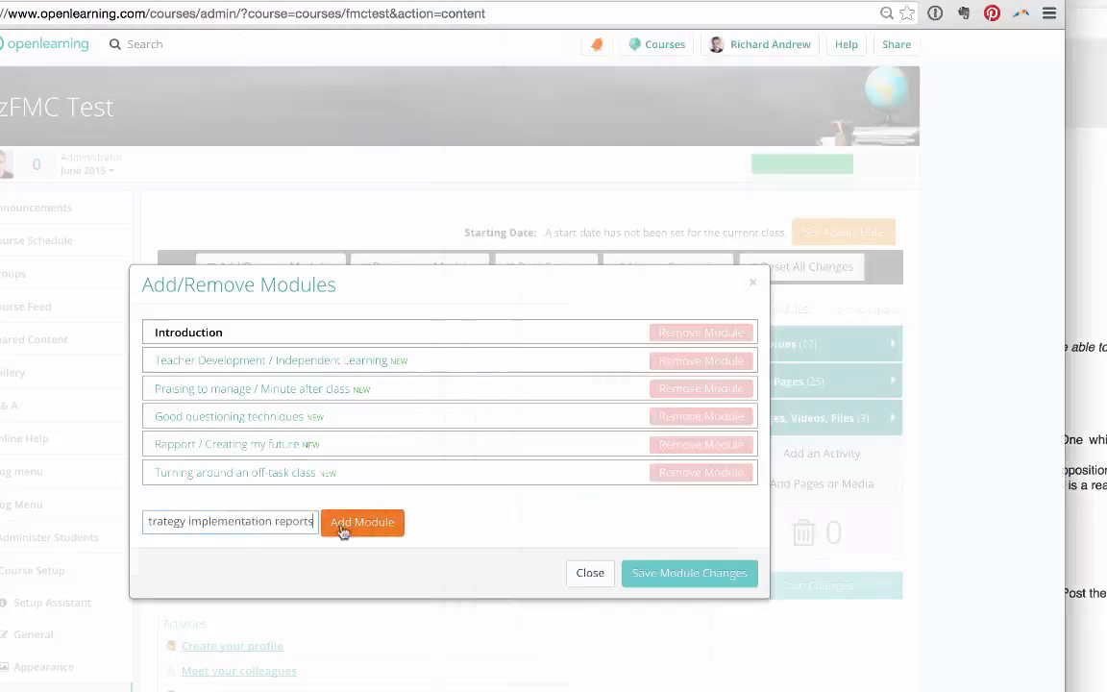
click(344, 525)
Add a final module named Course Completion and save the module changes
drag(614, 137, 474, 137)
click(256, 549)
text(Course Completion rate)
click(362, 549)
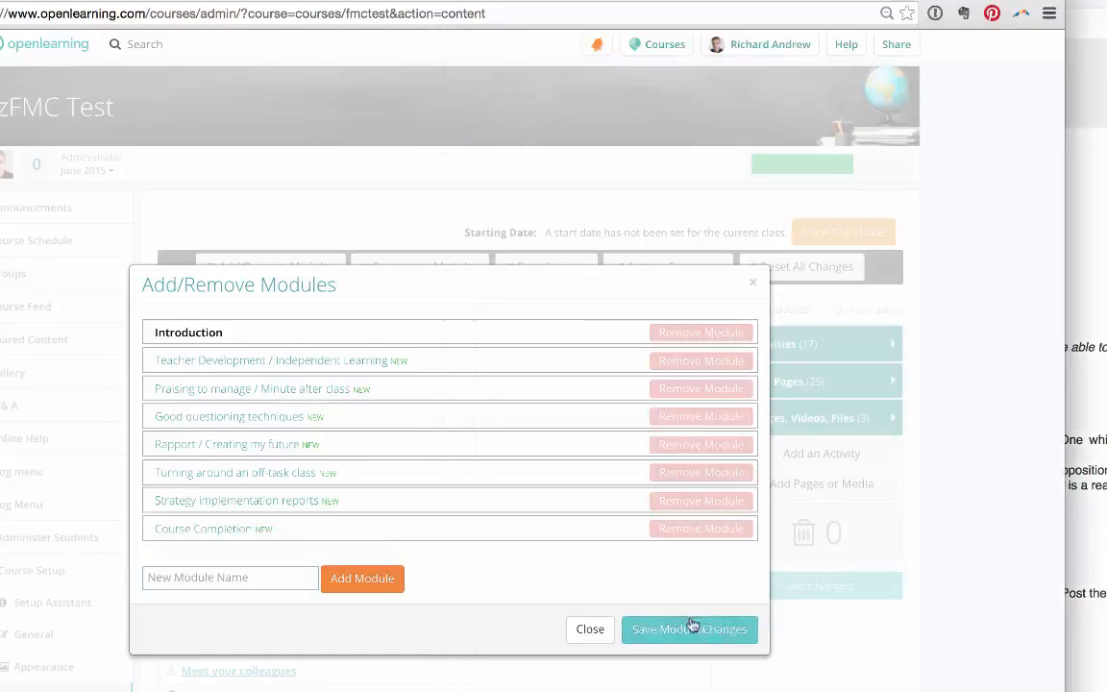
click(687, 632)
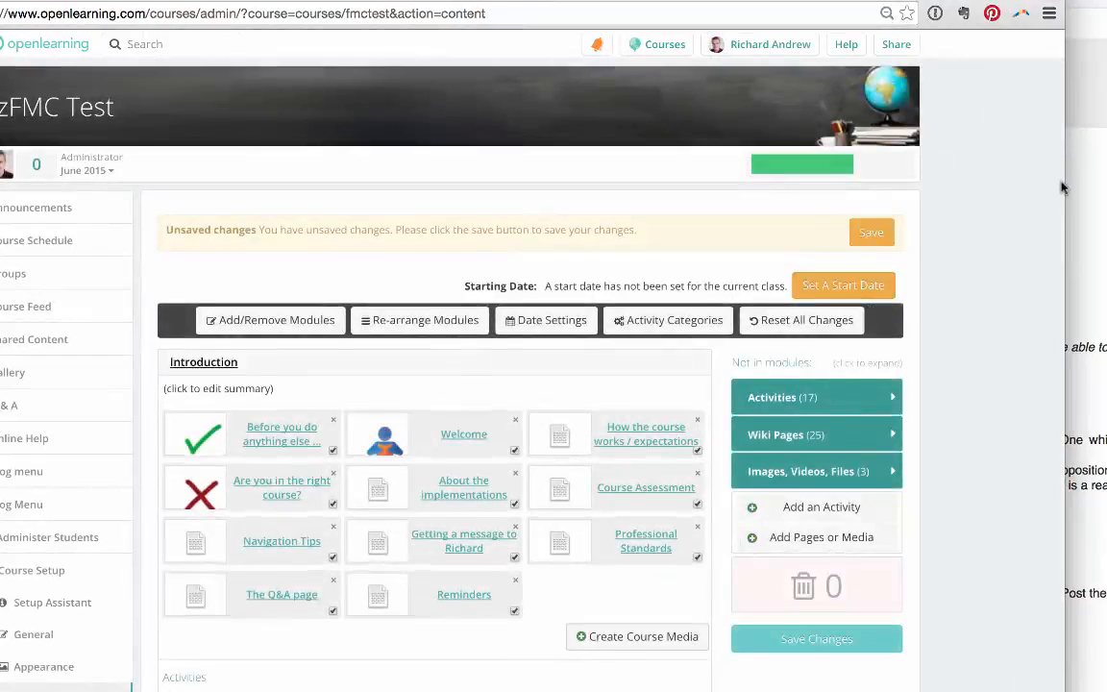
Save the pending content changes and narrow the browser and text document windows so both can be seen side by side
drag(1007, 177, 932, 178)
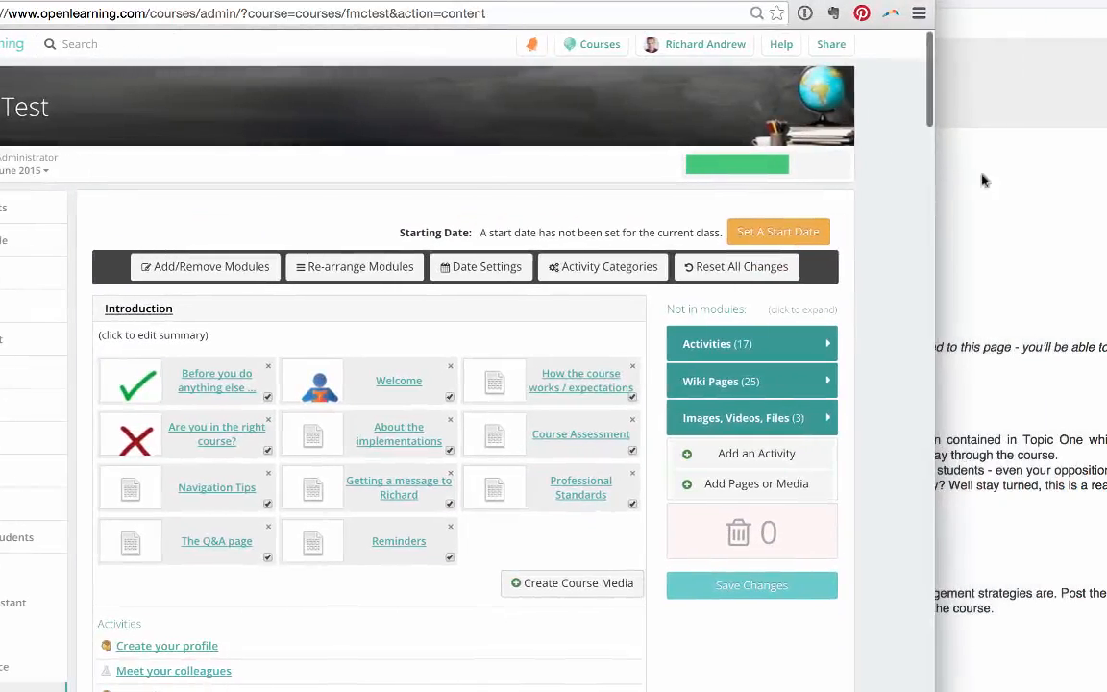
click(982, 180)
scroll(635, 172, down, 2)
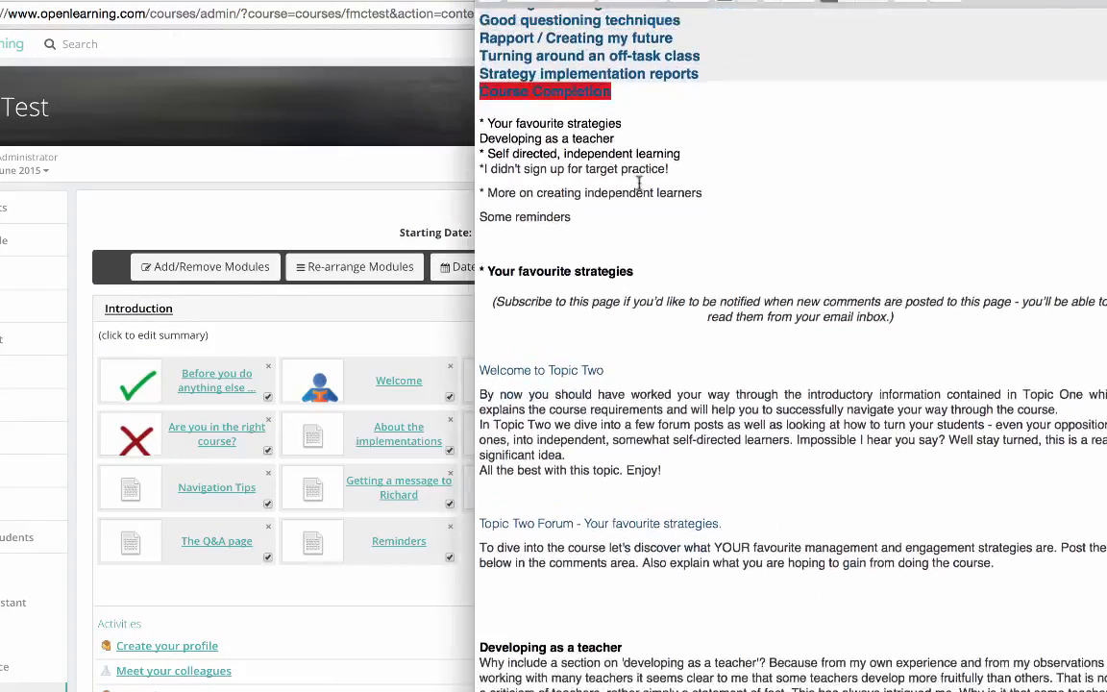
scroll(217, 637, down, 10)
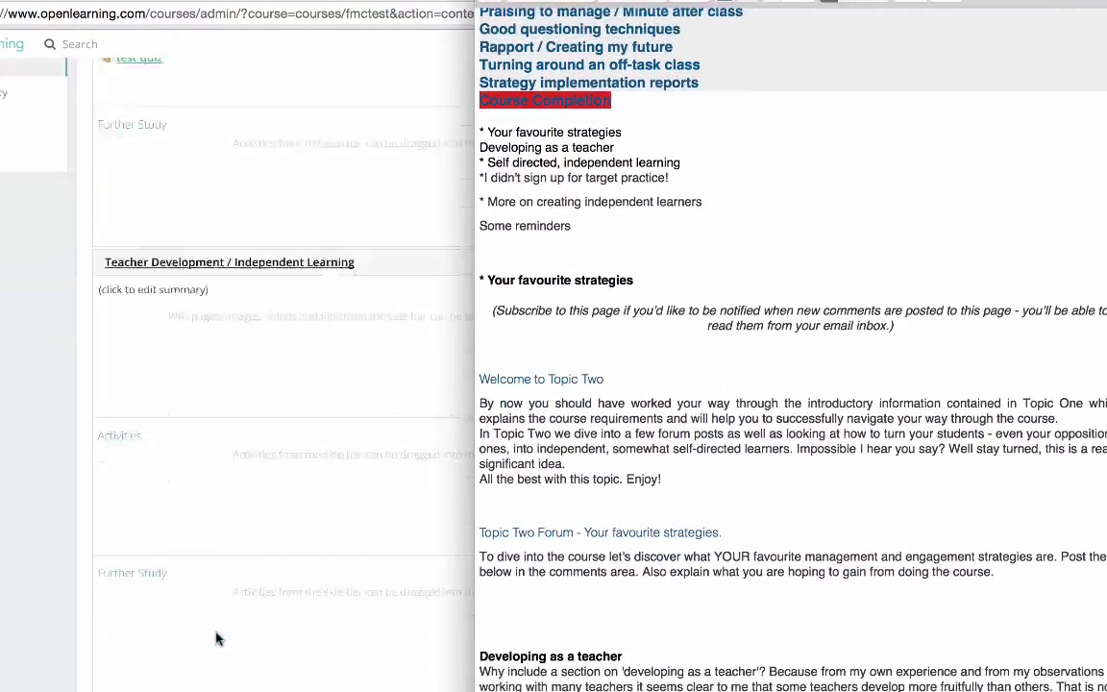
scroll(217, 637, up, 10)
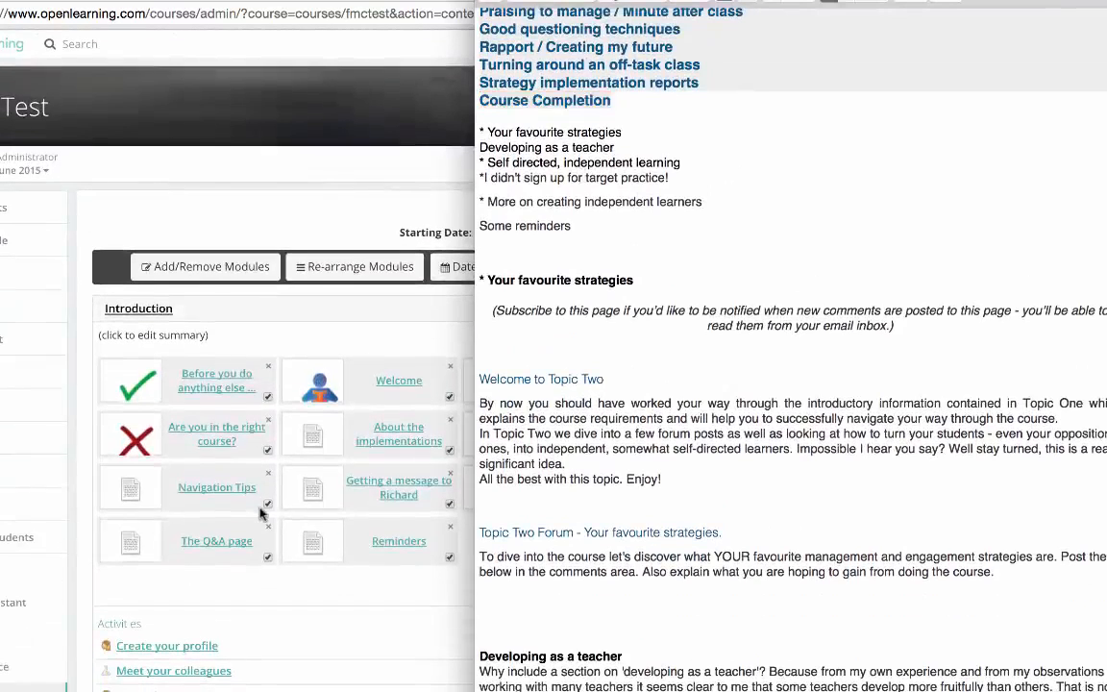
scroll(259, 514, down, 6)
scroll(259, 514, down, 2)
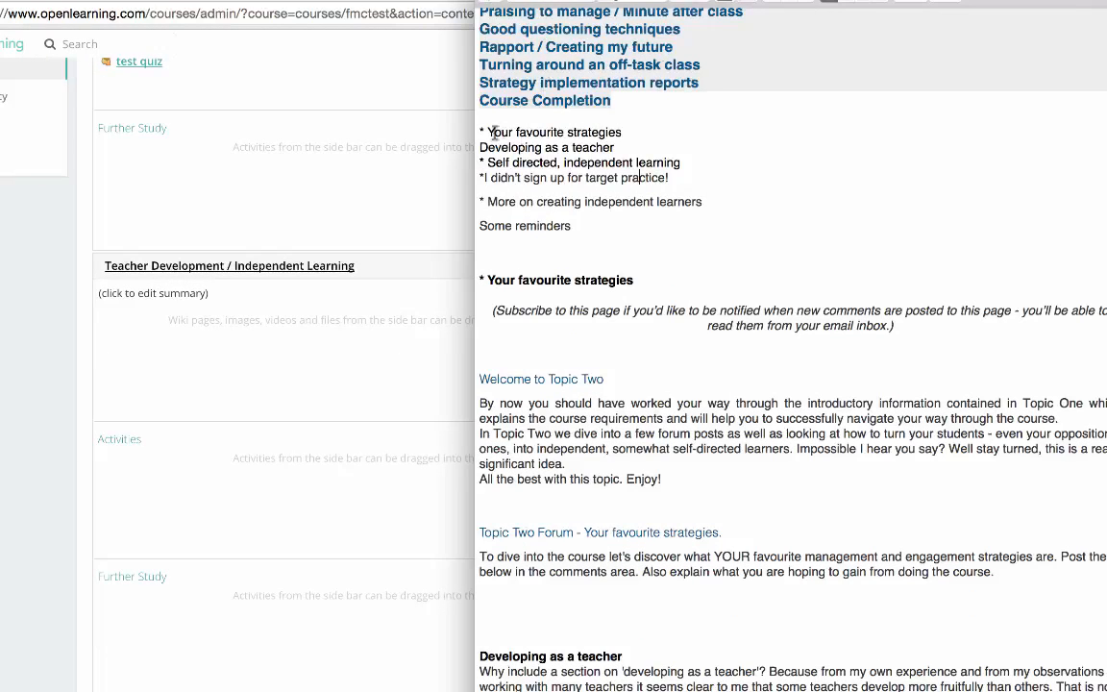
drag(477, 120, 678, 125)
scroll(420, 253, up, 4)
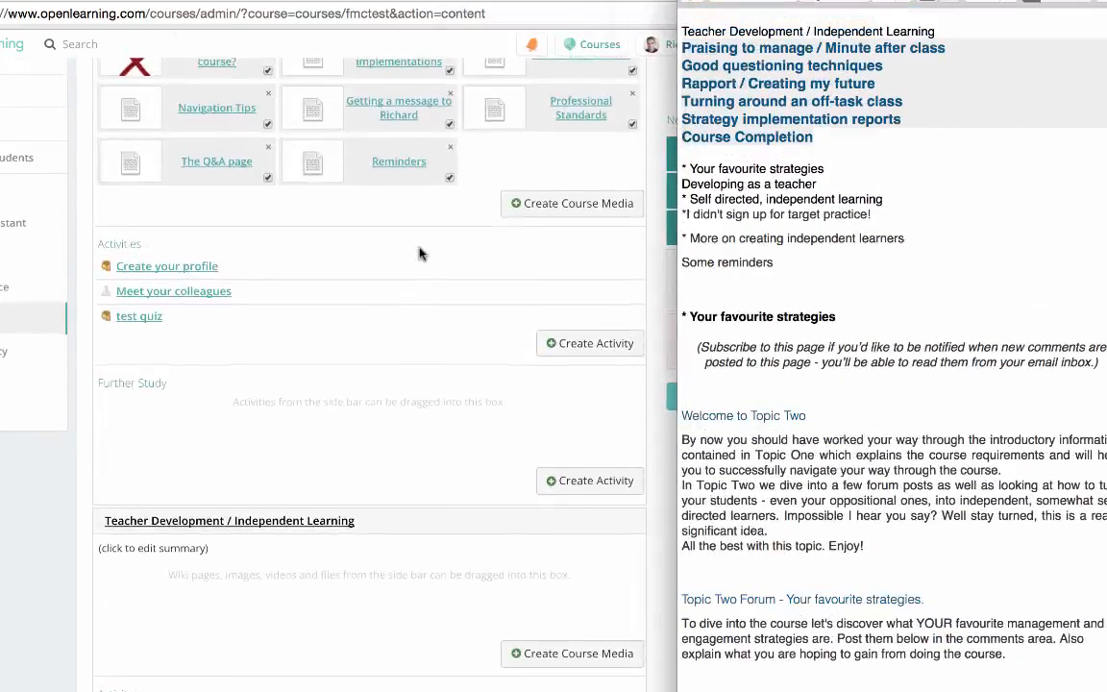
Add a wiki page titled "* Your favourite strategies" to the Teacher Development / Independent Learning module, using the title from the document
scroll(419, 254, down, 5)
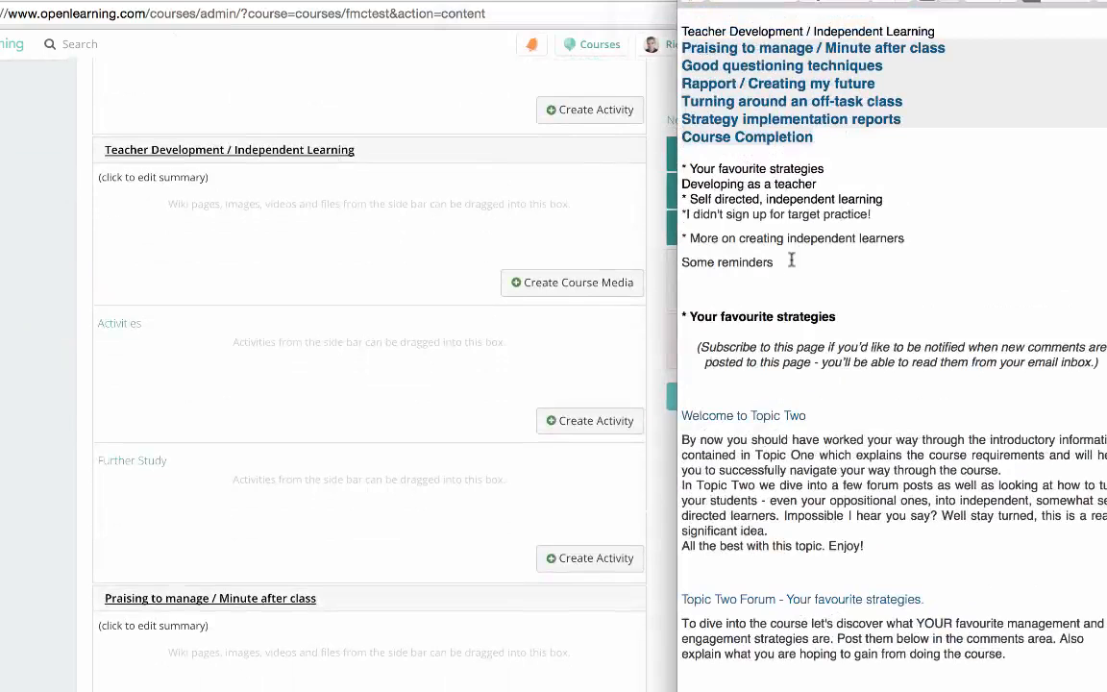
click(535, 278)
click(571, 288)
click(999, 211)
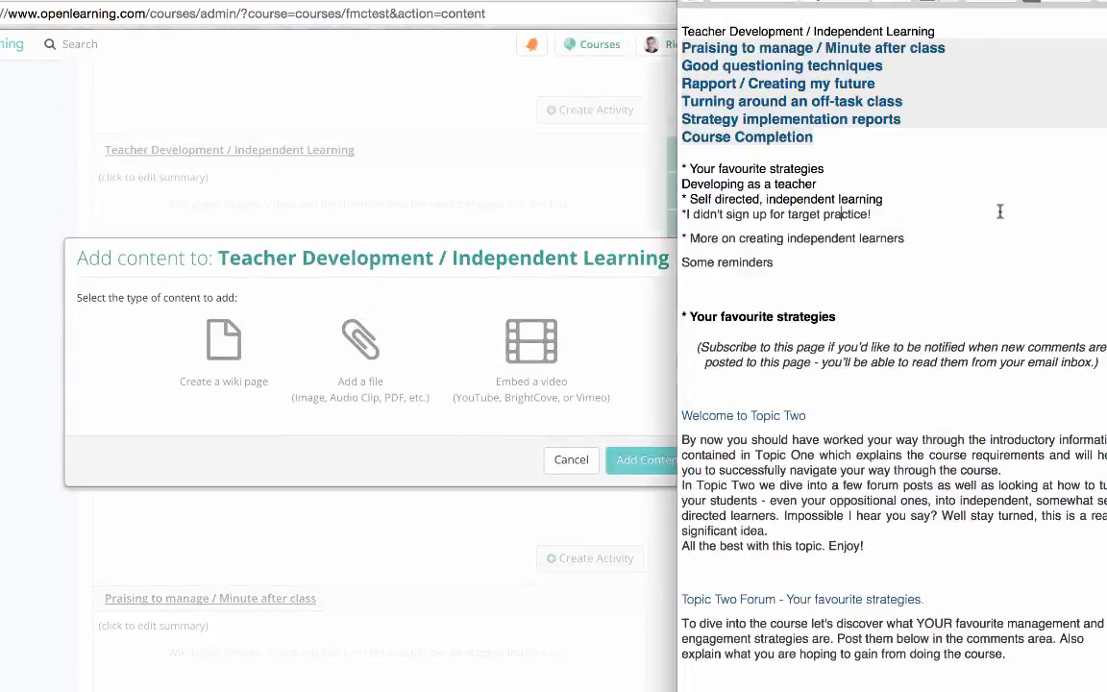
click(267, 314)
click(231, 346)
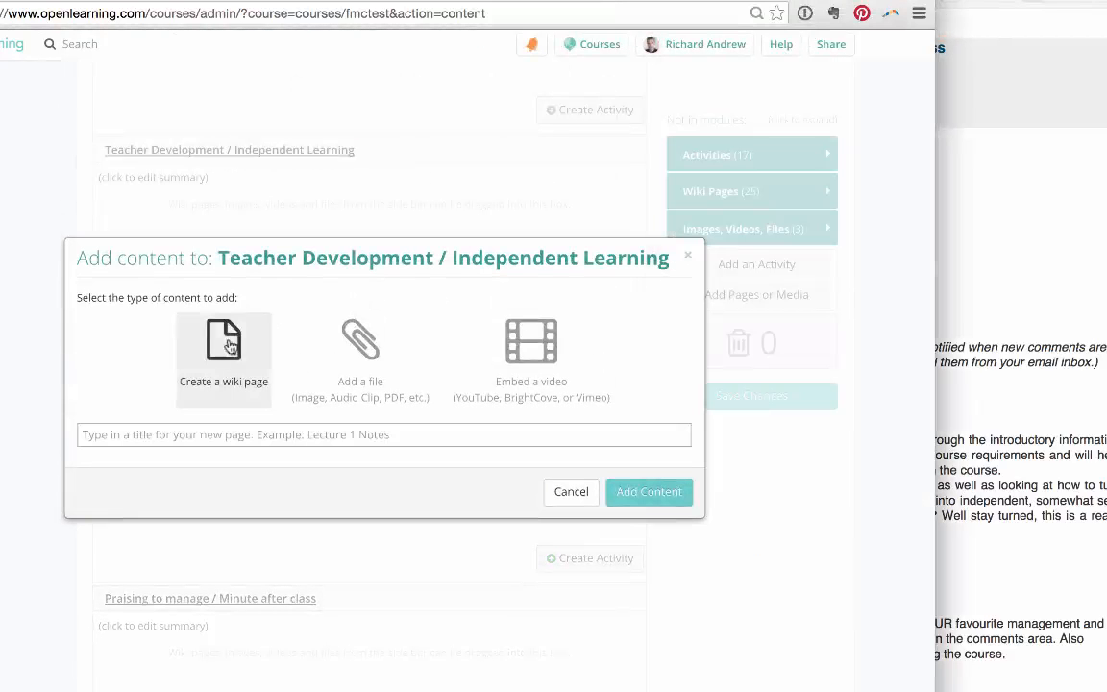
click(965, 255)
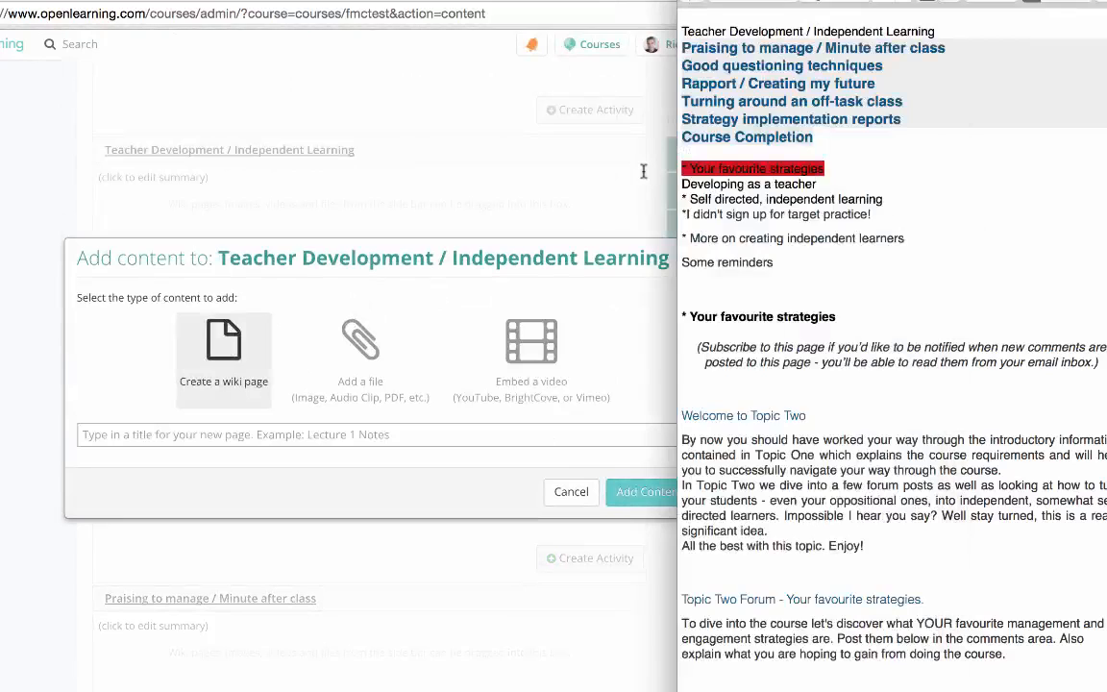
click(131, 434)
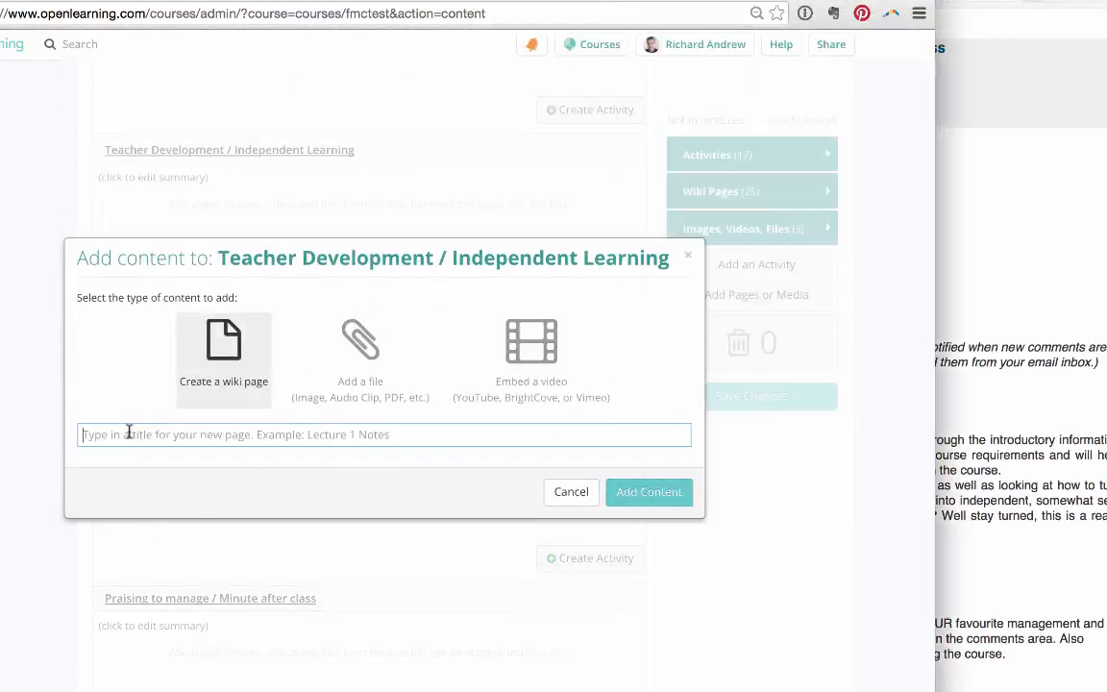
text(* Your favourite strategies)
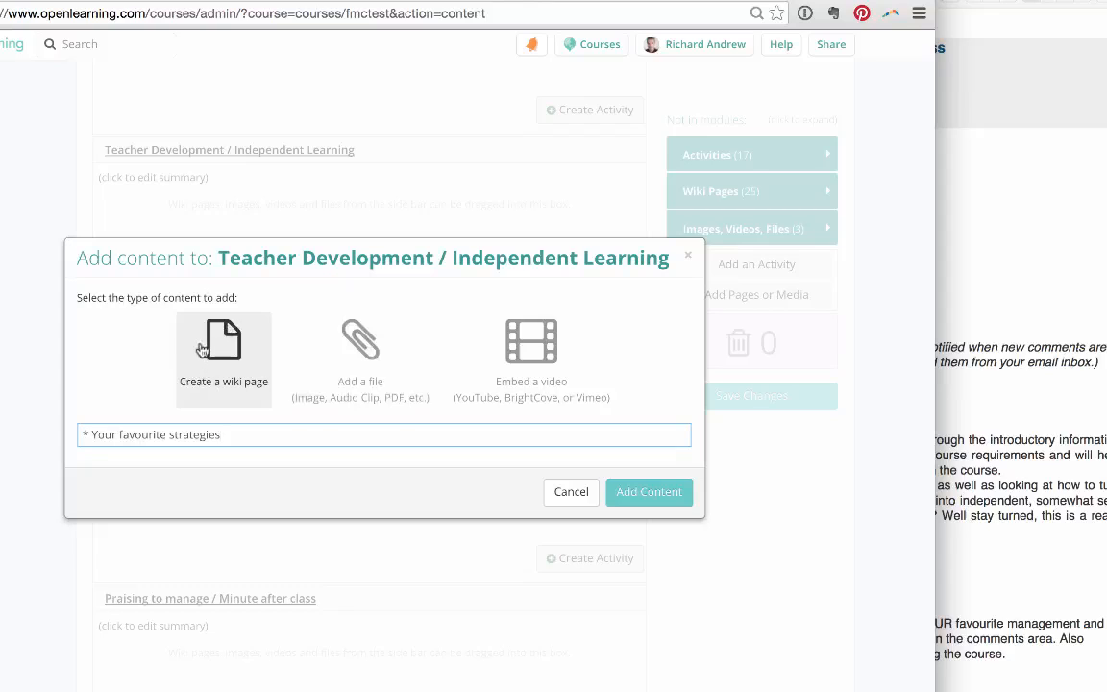
click(642, 493)
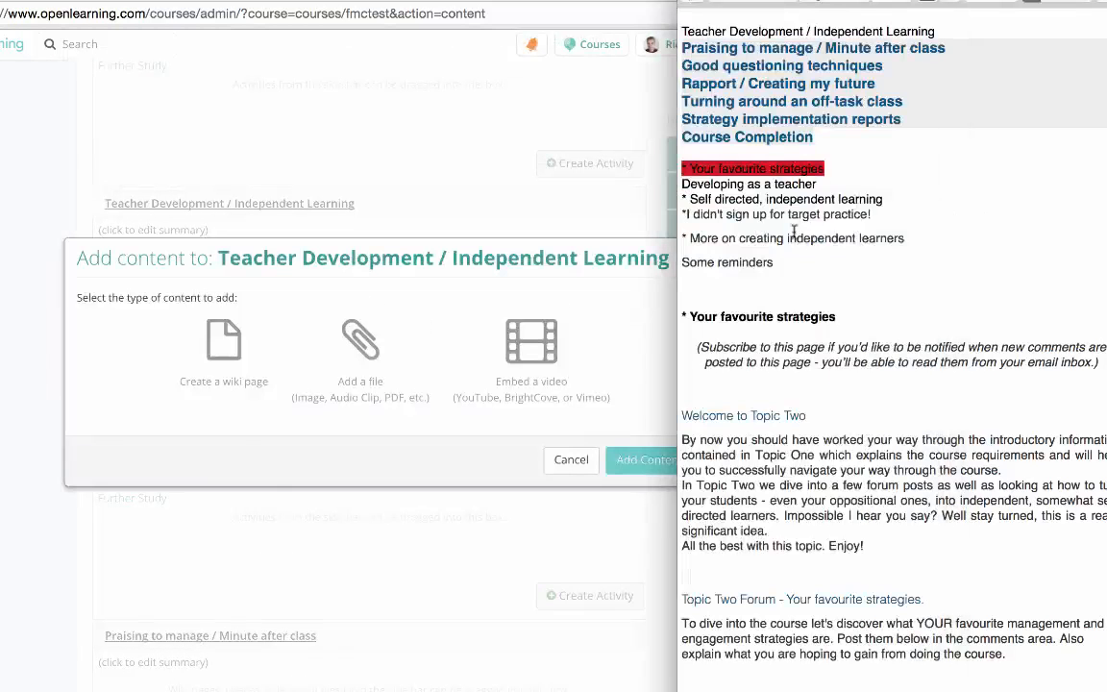
Add a wiki page titled "Developing as a teacher" to the same module, copying the title from the document
drag(819, 183, 662, 184)
key(super+c)
click(219, 358)
click(196, 433)
key(super+v)
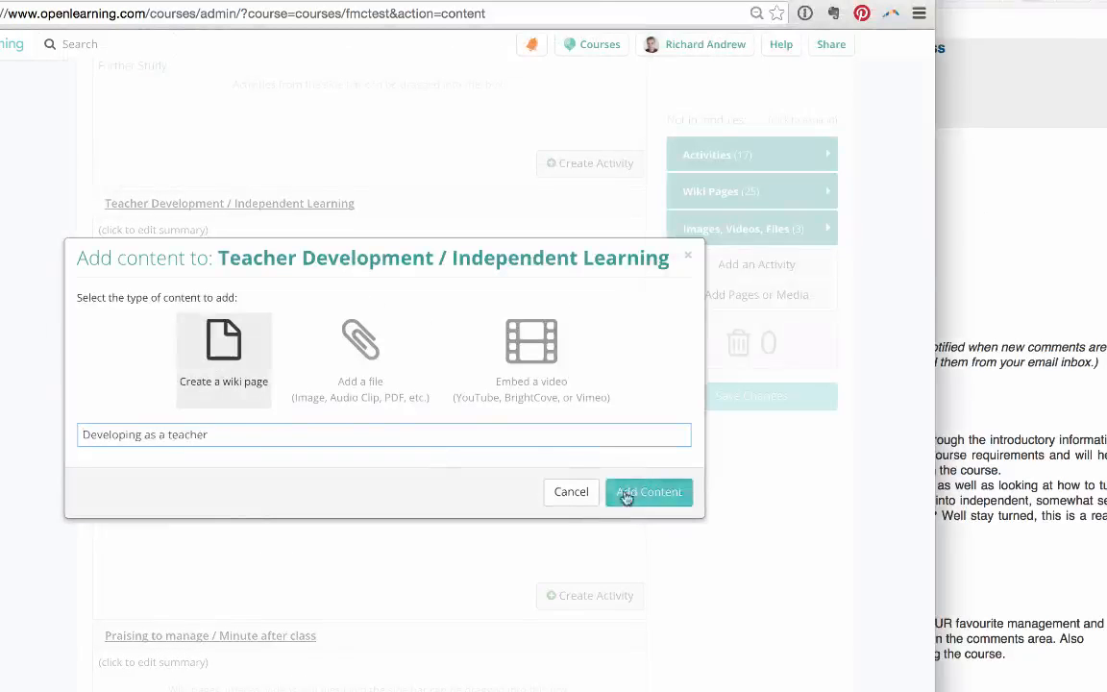
click(626, 494)
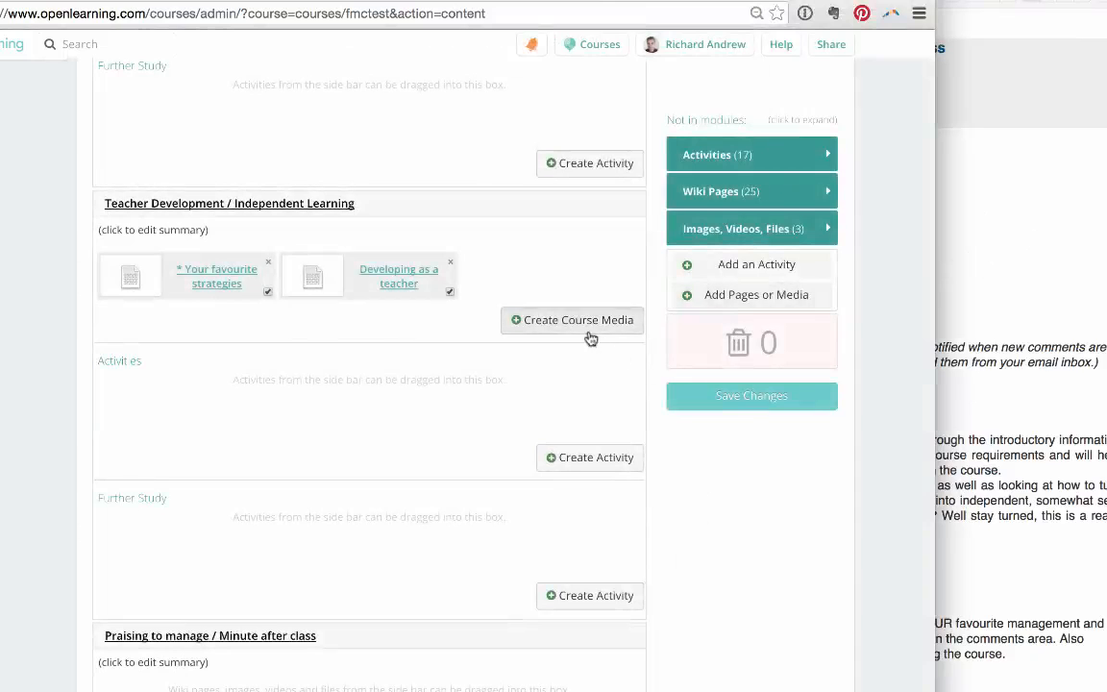
Create the wiki page "* Self directed, independent learning" in the Teacher Development / Independent Learning module from the document's title list
click(584, 322)
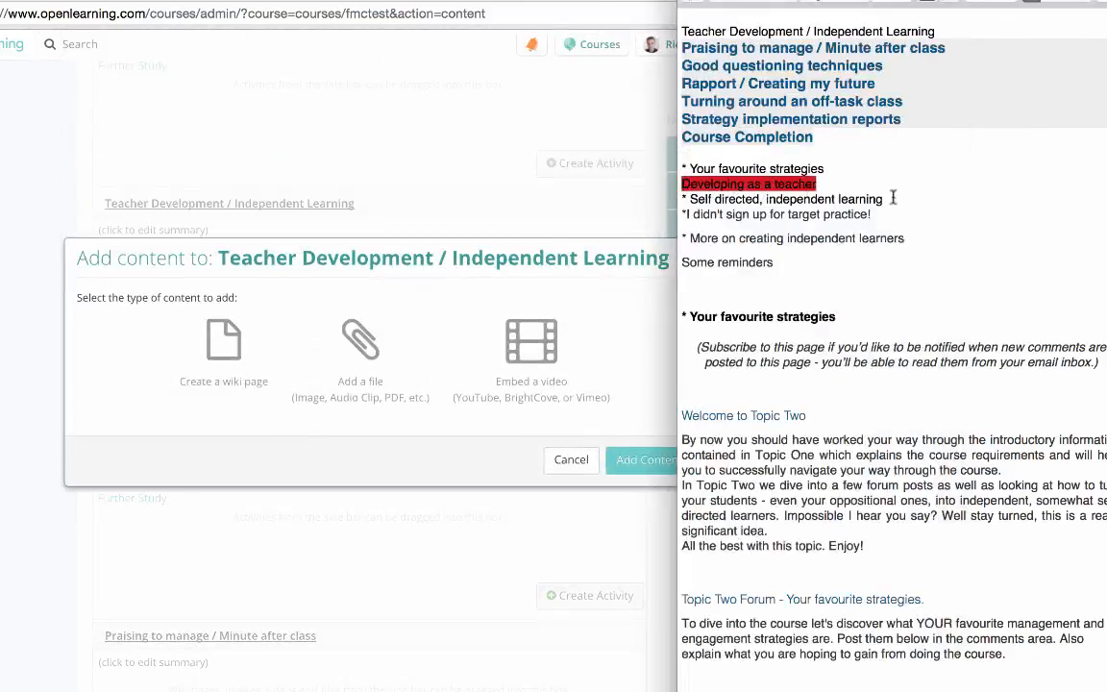
drag(892, 199, 672, 199)
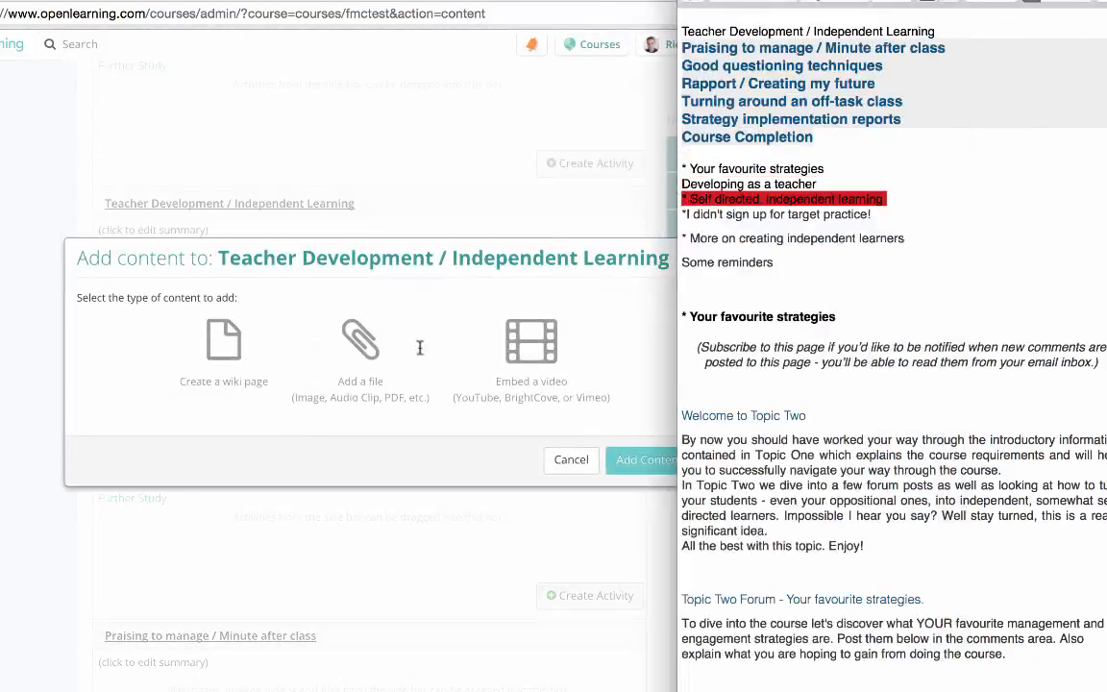
click(234, 359)
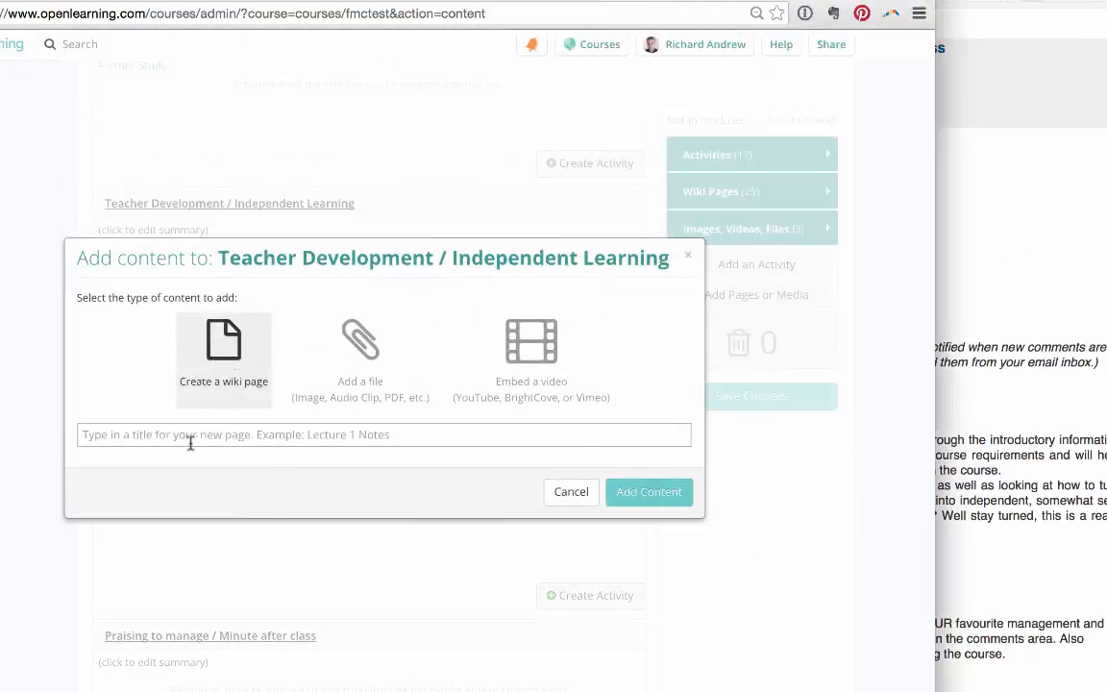
key(super+v)
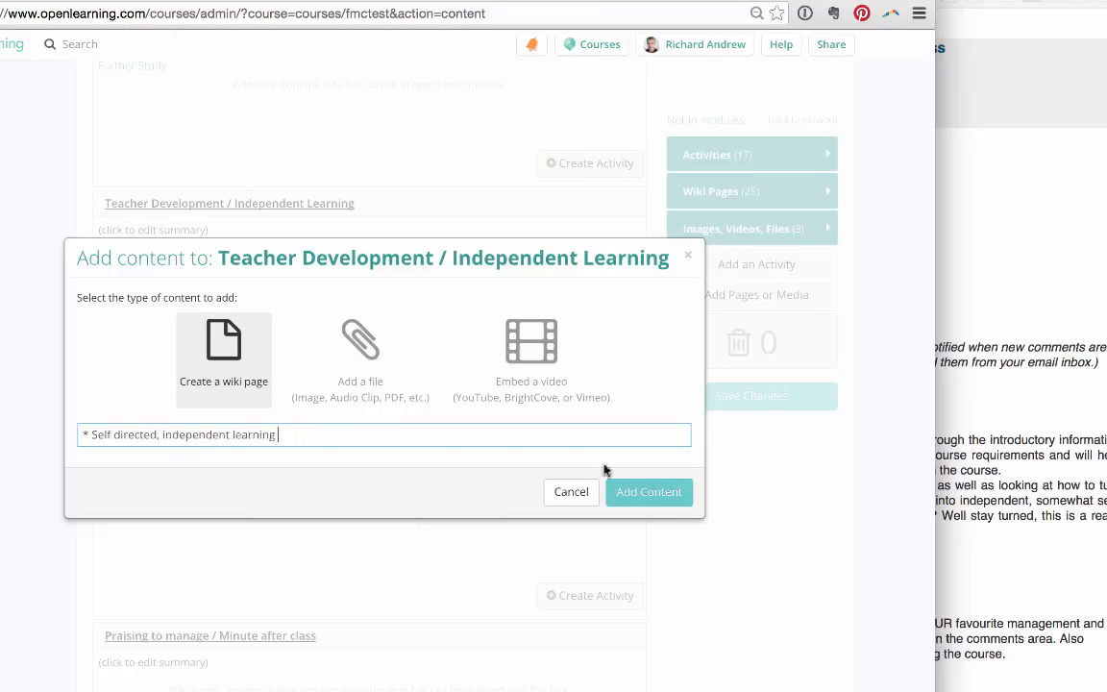
click(649, 494)
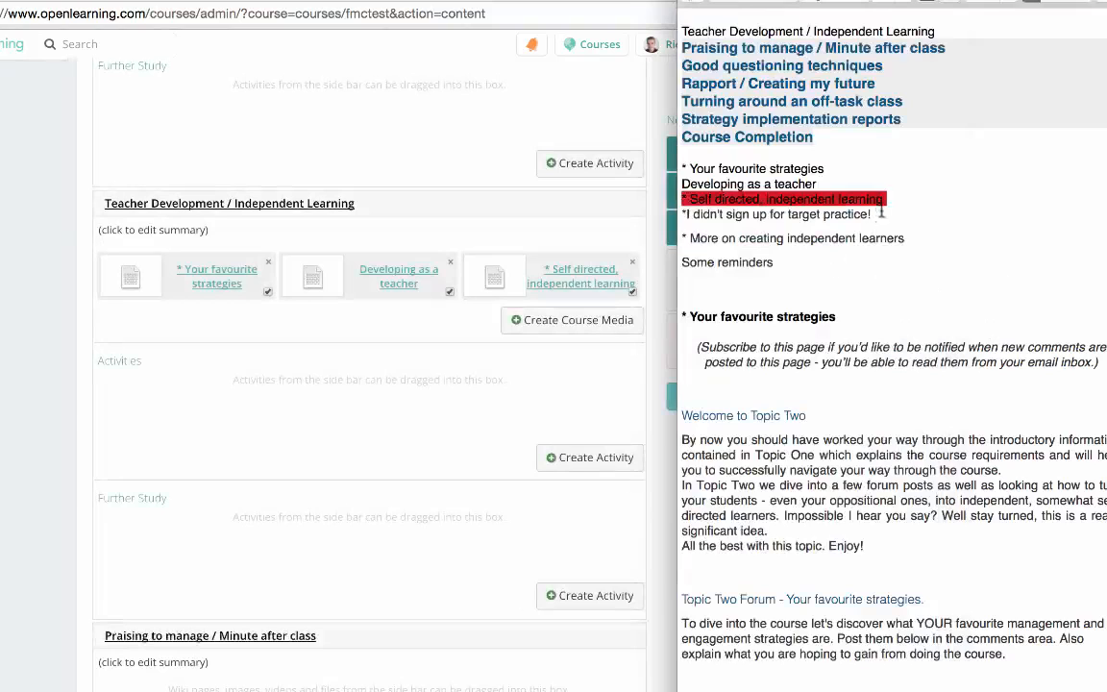
Create the wiki page "*I didn't sign up for target practice!" in the Teacher Development / Independent Learning module
drag(881, 213, 669, 217)
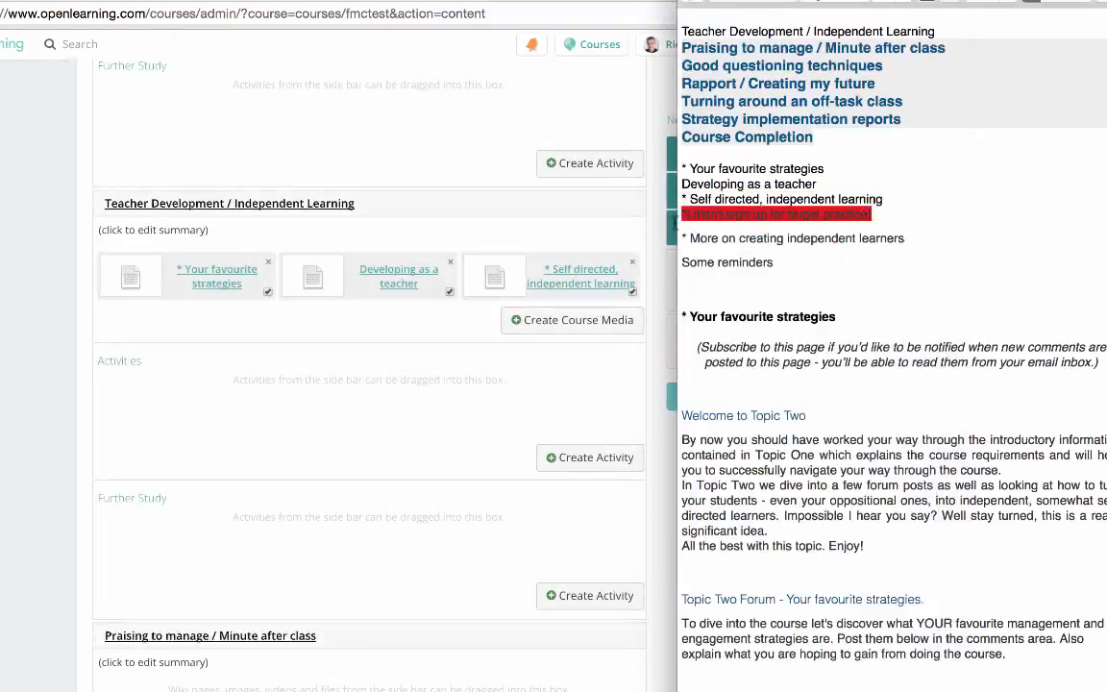
click(555, 324)
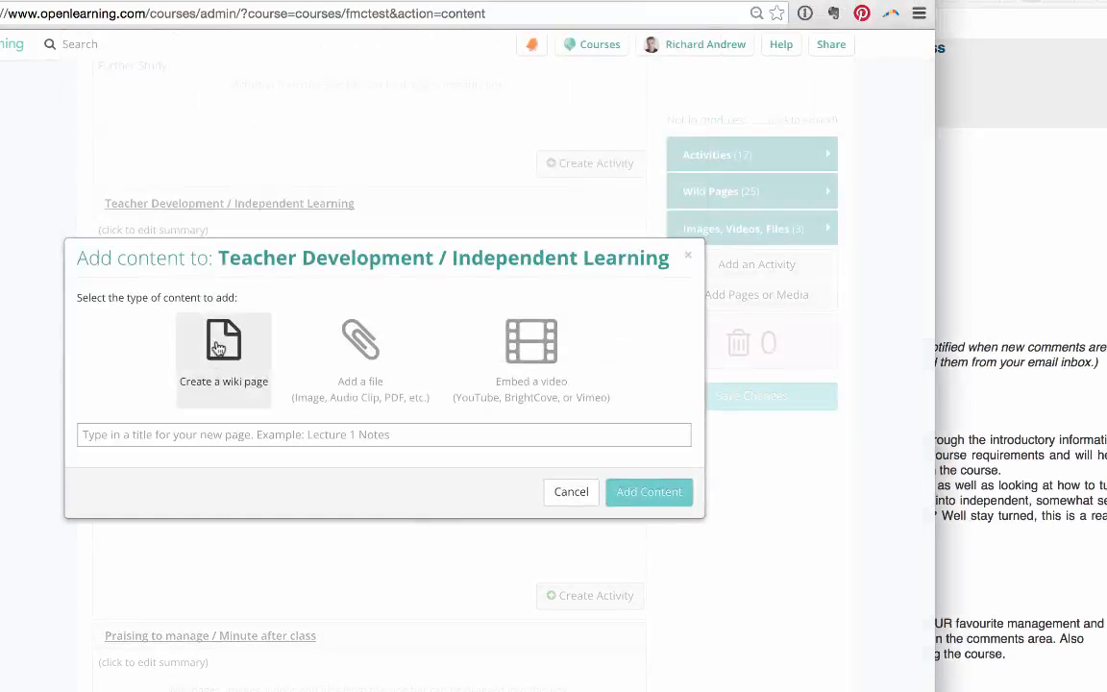
key(super+v)
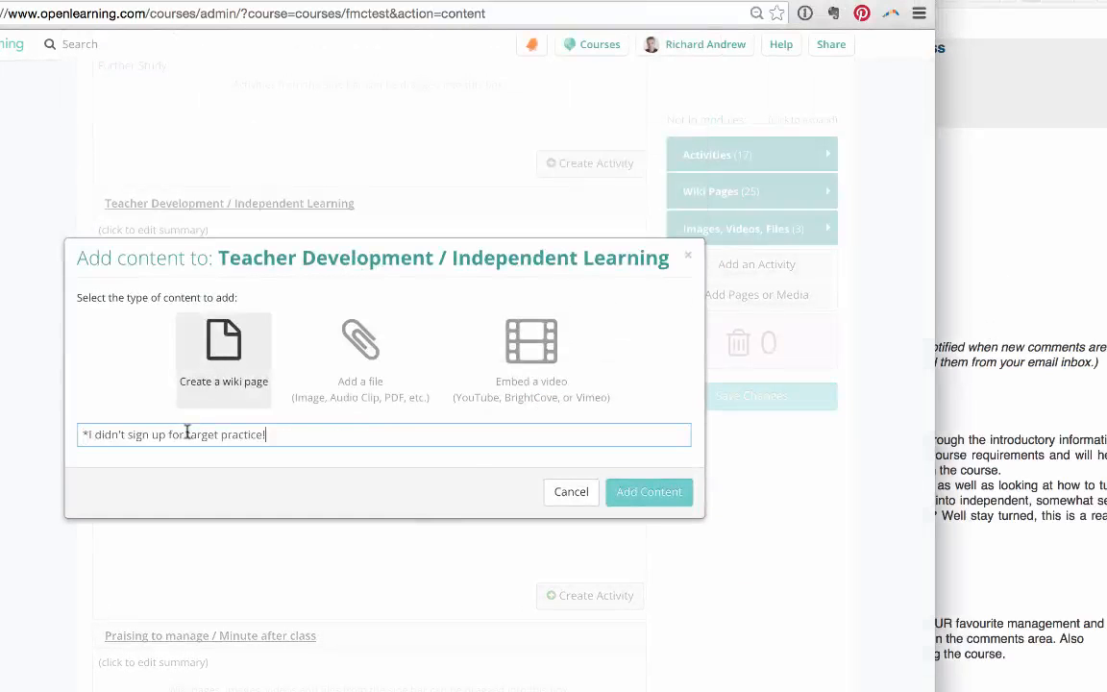
click(621, 489)
Copy the title "* More on creating independent learners" from the document and add it as a wiki page in the module
click(1008, 267)
drag(903, 237, 679, 238)
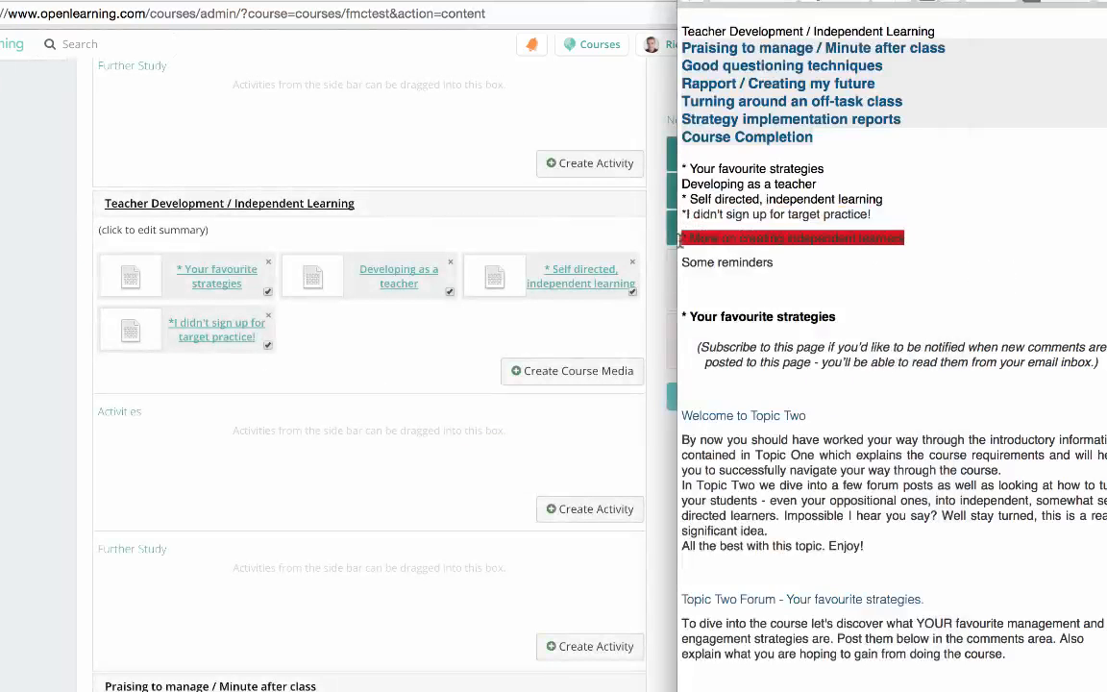
click(572, 371)
click(228, 368)
key(super+v)
click(648, 492)
Copy the title "Some reminders" from the document and add it as a wiki page in the same module
click(1003, 243)
drag(773, 262, 680, 262)
click(571, 371)
click(237, 368)
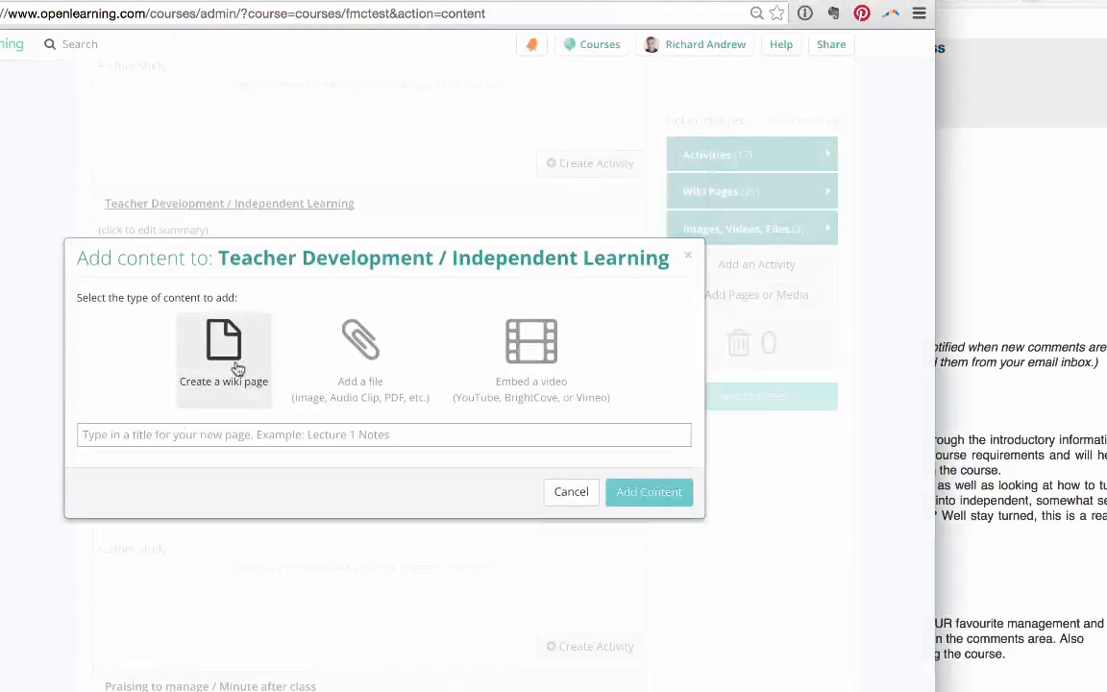
key(super+v)
click(648, 492)
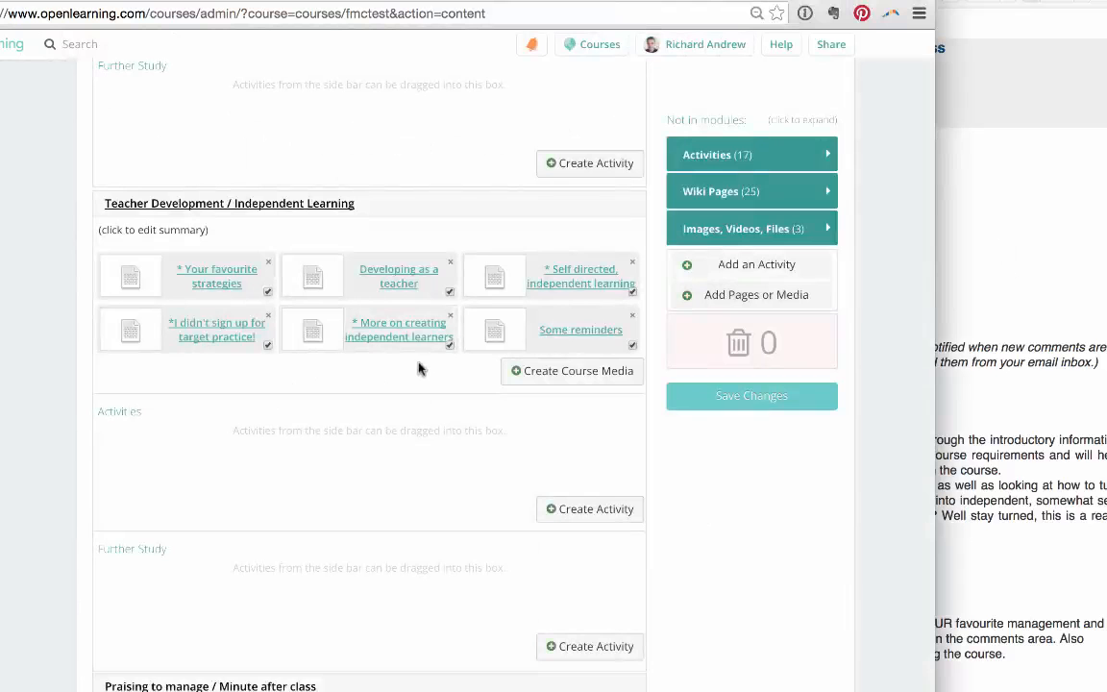
Fill the "* Your favourite strategies" page with its text from the document, from the subscribe note through the Topic Two Forum paragraph, and save it
scroll(420, 368, up, 10)
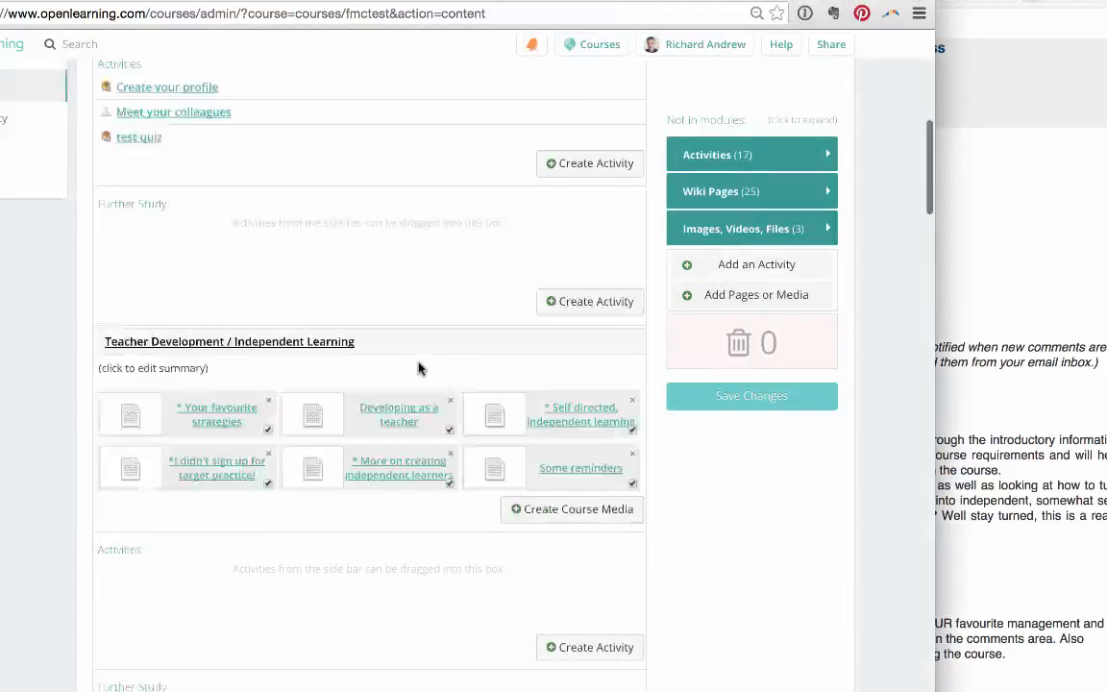
scroll(478, 449, down, 10)
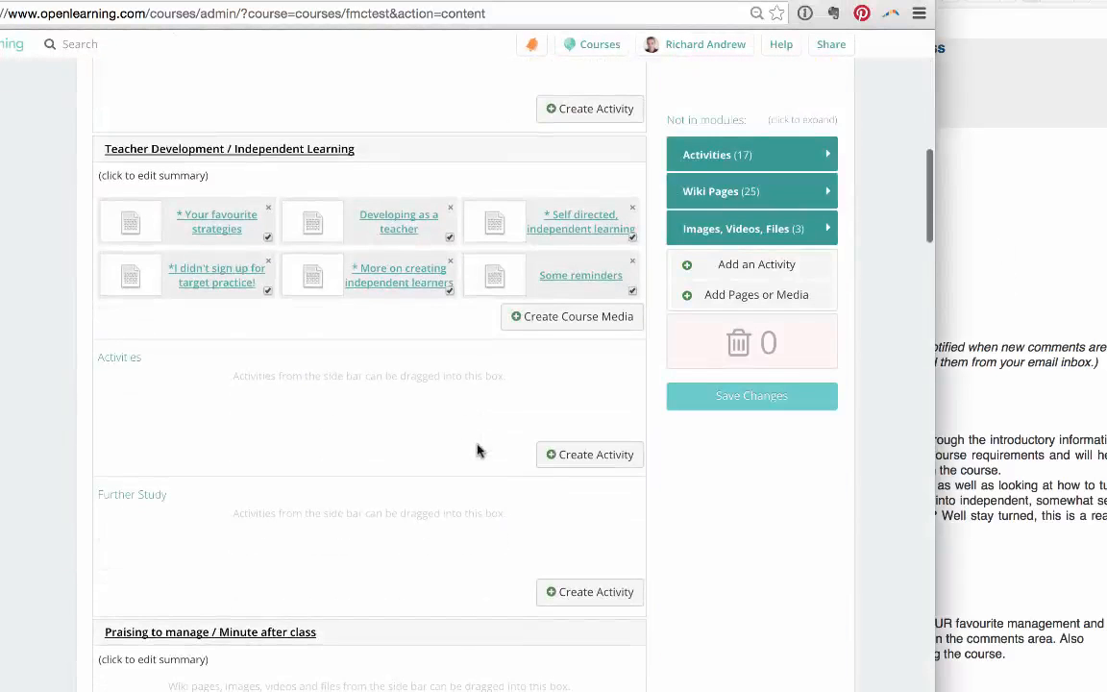
click(218, 220)
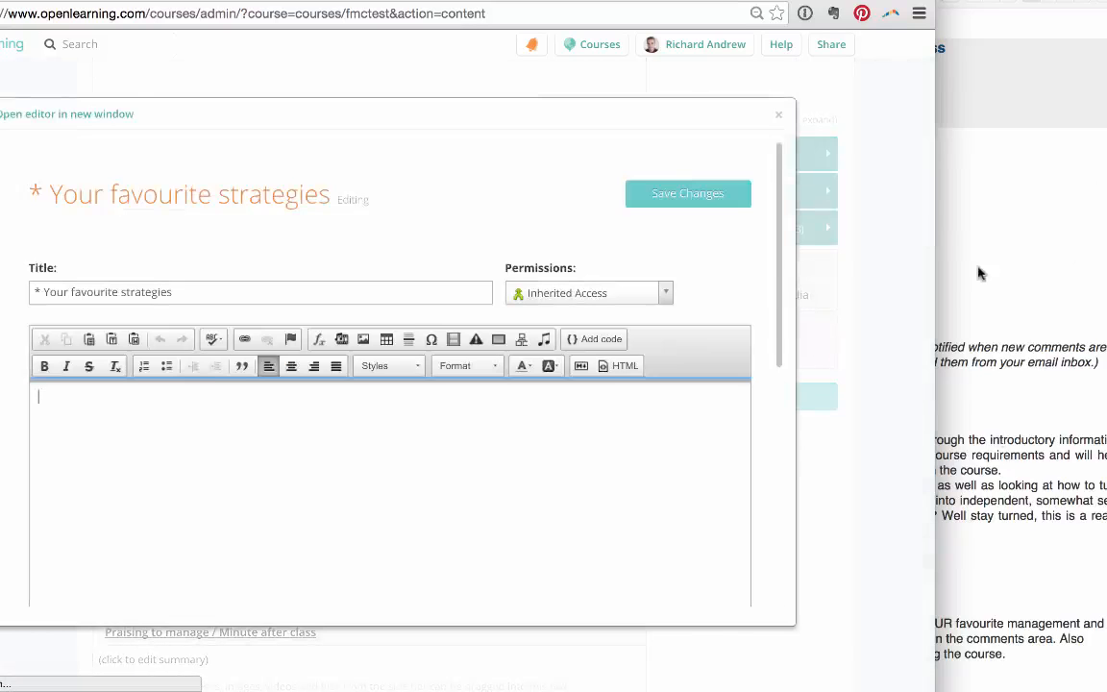
scroll(894, 423, down, 2)
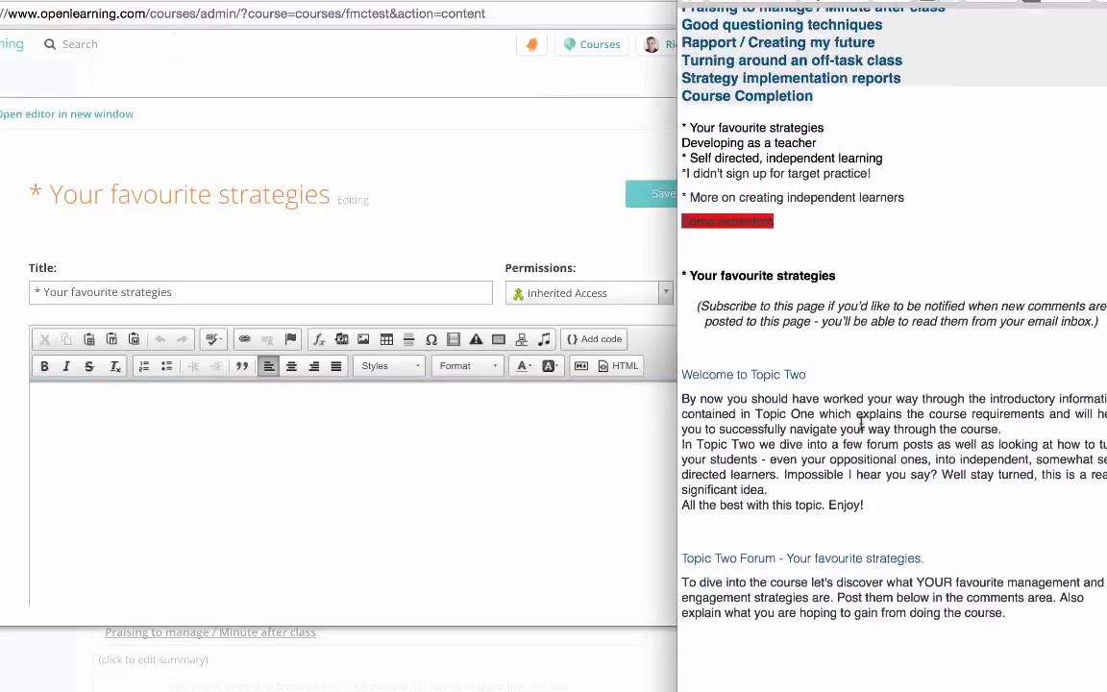
click(197, 456)
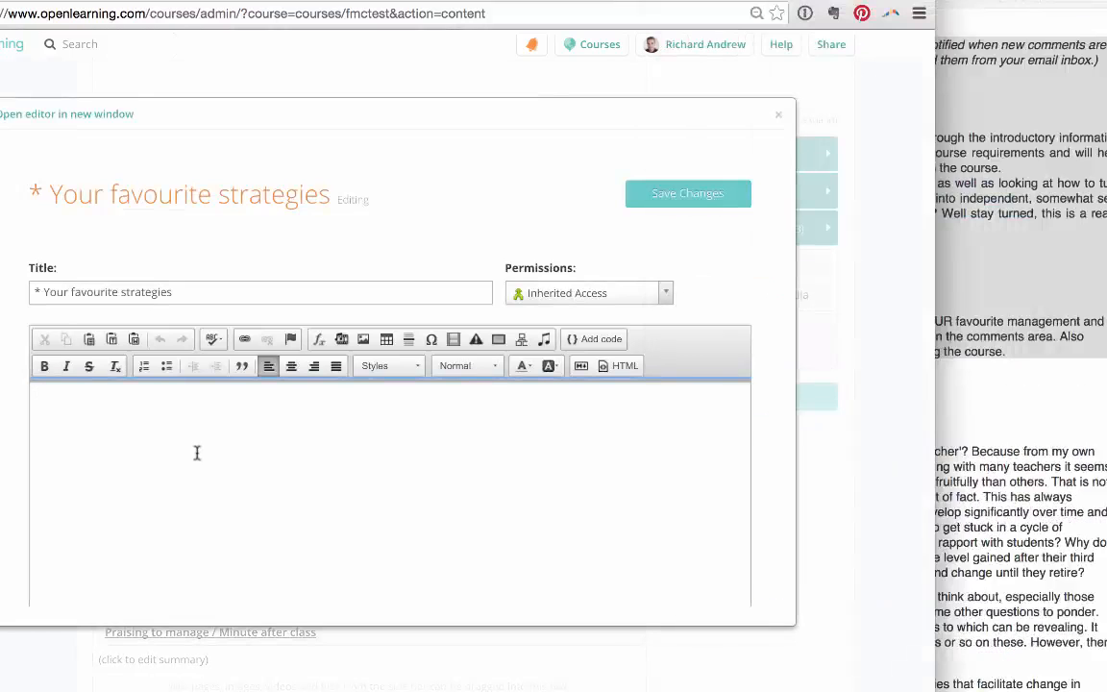
text((Subscribe to this page if you'd like to be notified when new comments are posted to this page - you'll be able to read them from your email inbox.) Welcome to Topic Two By now you should have worked your way through the introductory information contained in Topic One which explains the course requirements and will help you to successfully navigate your way through the course. In Topic Two we dive into a few forum posts as well as looking at how to turn your students - even your oppositional ones, into independent, somewhat self-directed learners. Impossible I hear you say? Well stay turned, this is a really significant idea. All the best with this topic. Enjoy! Topic Two Forum - Your favourite strategies. To dive into the course let's discover what YOUR favourite management and engagement strategies are. Post them below in the comments area. Also explain what you are hoping to gain from doing the course.)
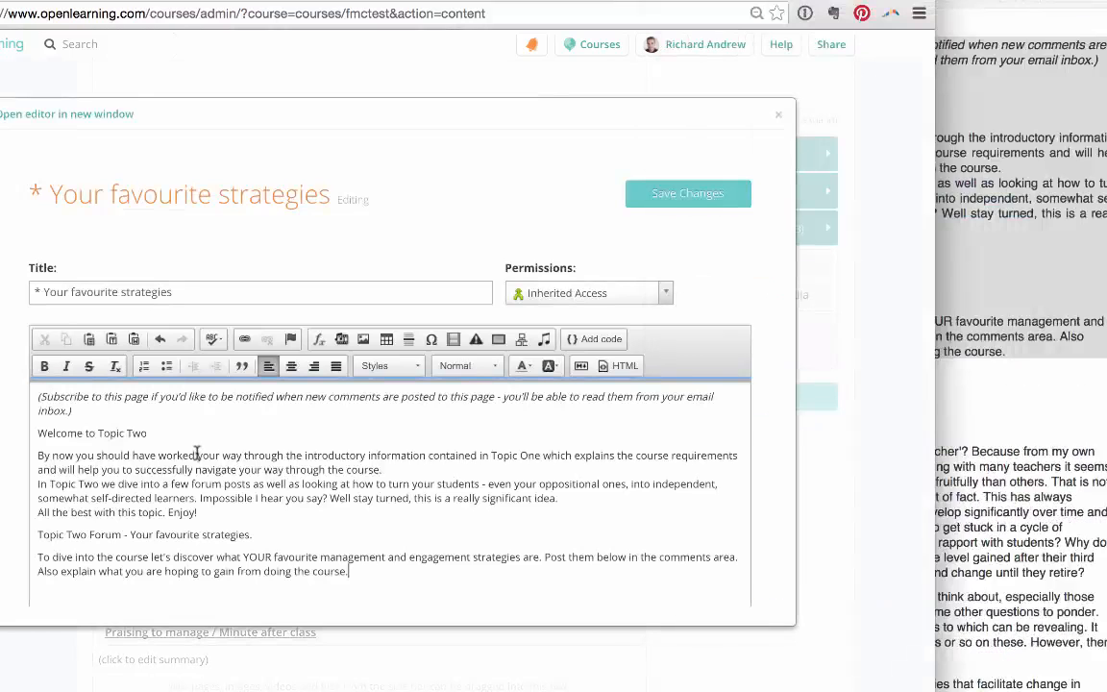
click(663, 191)
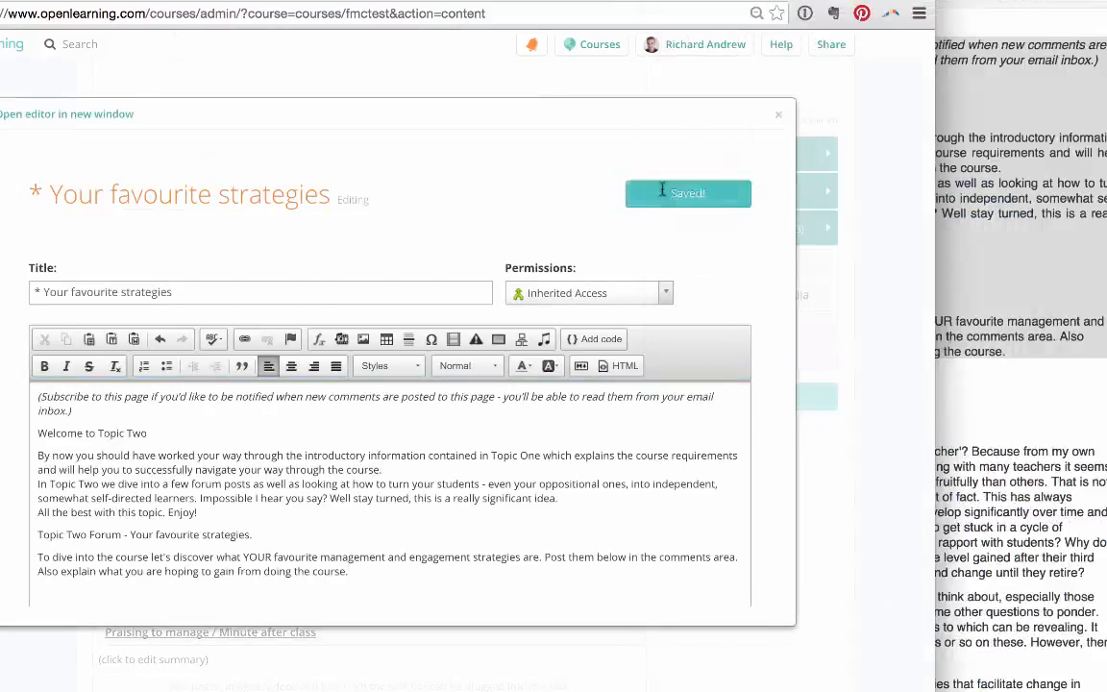
Fill the "Developing as a teacher" page with its section from the document, through "A word of encouragement", and save the page
click(390, 219)
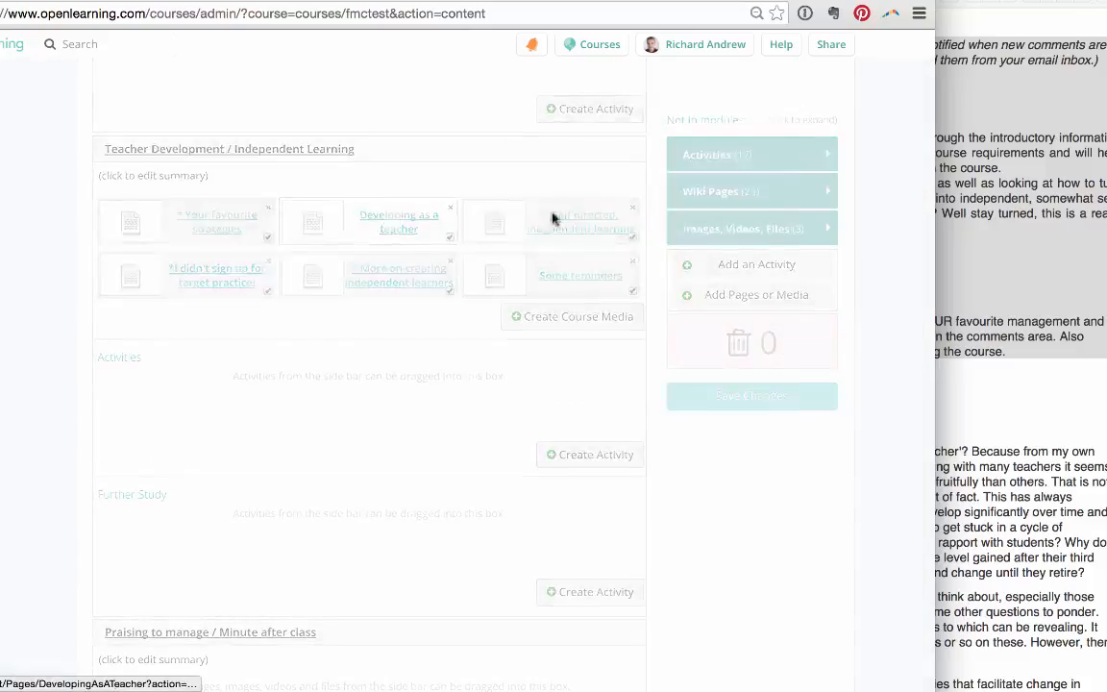
scroll(820, 389, down, 3)
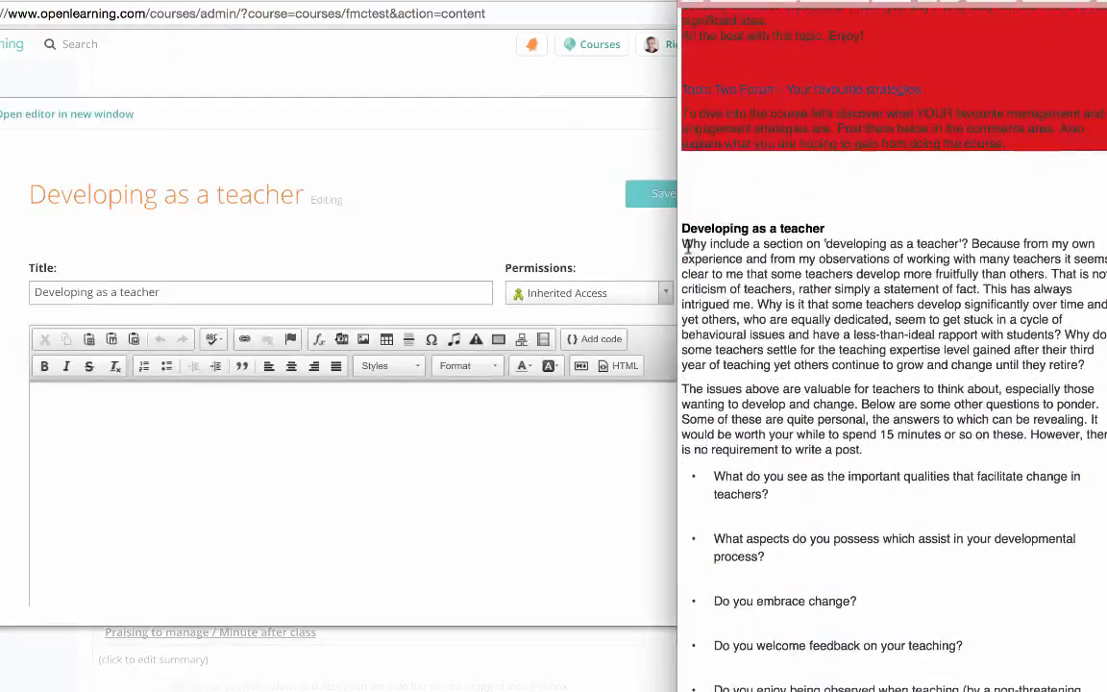
scroll(711, 336, down, 5)
scroll(736, 440, down, 15)
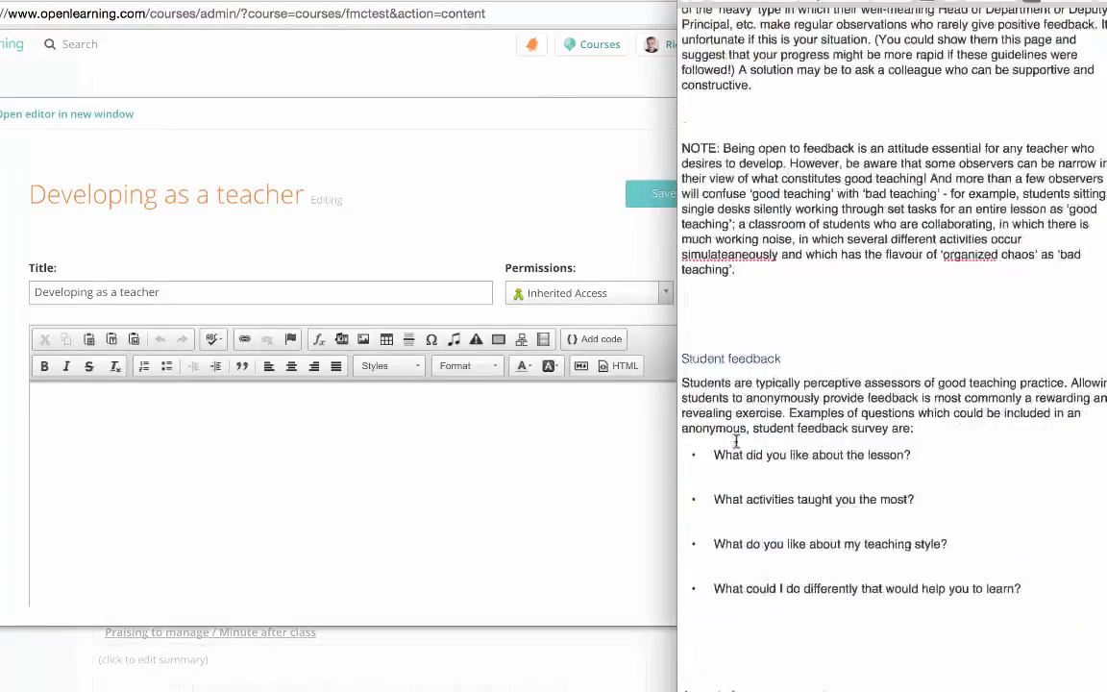
click(205, 452)
key(super+v)
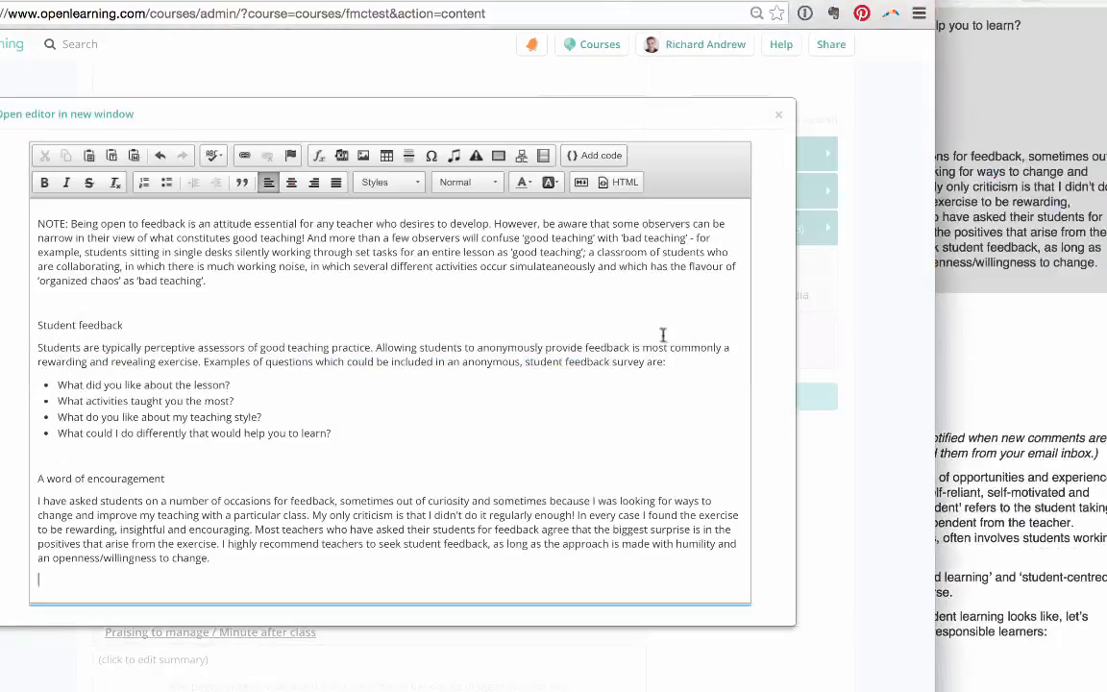
scroll(639, 587, down, 4)
click(637, 588)
scroll(637, 593, down, 2)
click(147, 523)
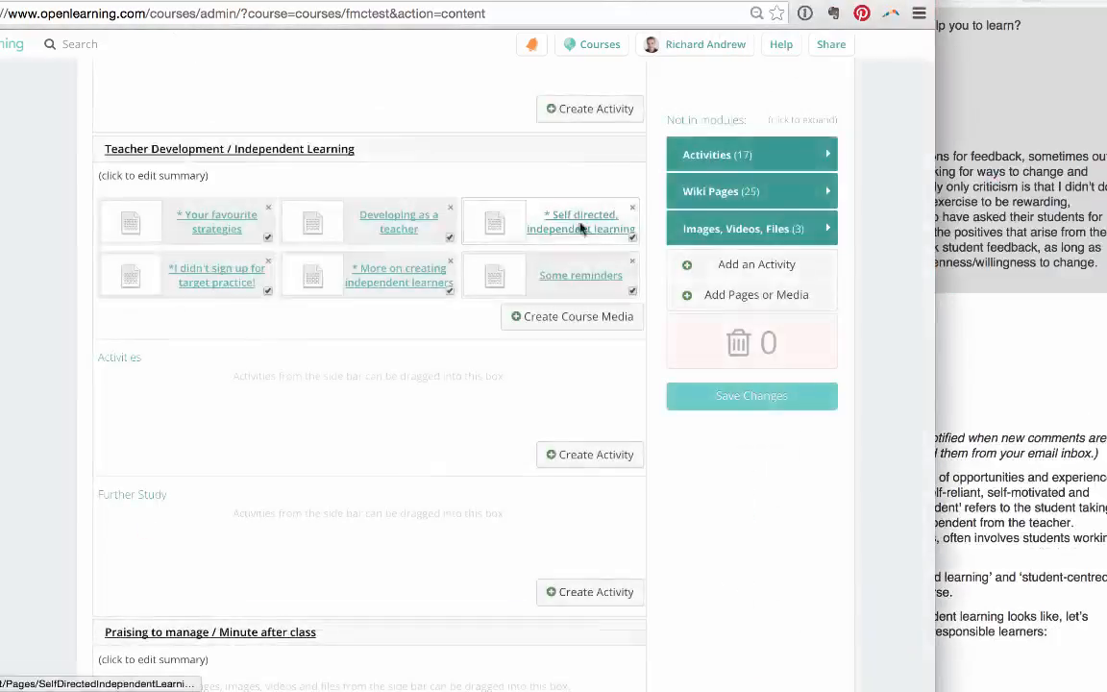
Fill the "* Self directed, independent learning" page with its section from the document, through the Independence Day video note, and save it
click(580, 227)
key(super+Tab)
scroll(820, 369, down, 5)
drag(696, 194, 768, 468)
scroll(734, 482, down, 15)
key(super+c)
click(143, 501)
key(super+v)
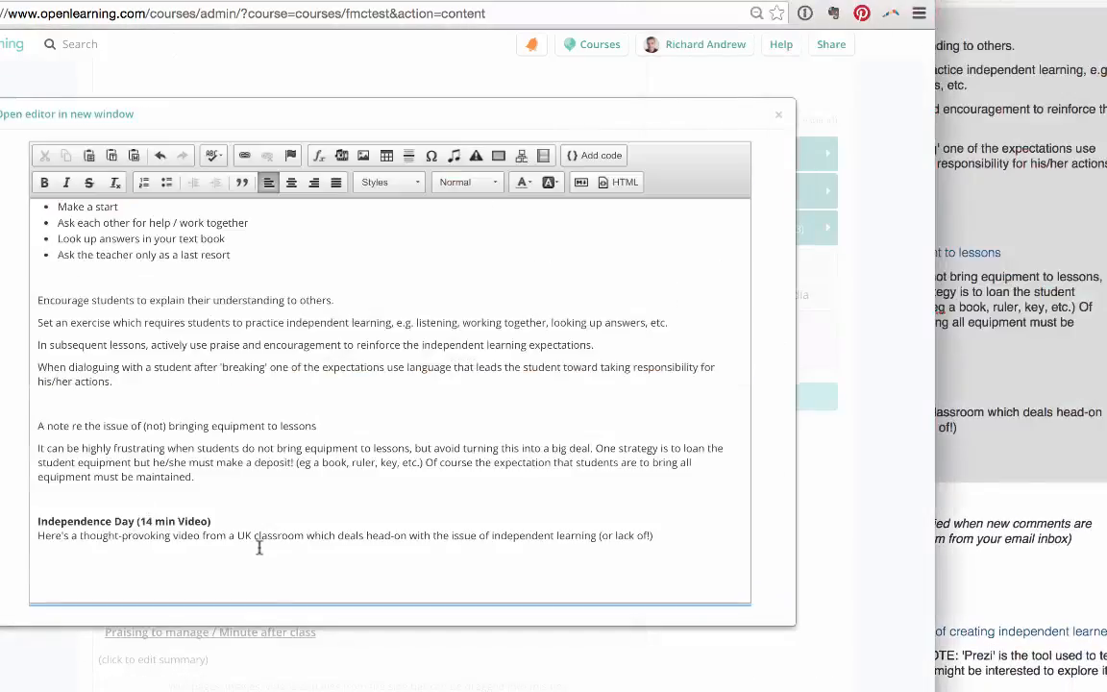
scroll(259, 538, down, 6)
click(144, 519)
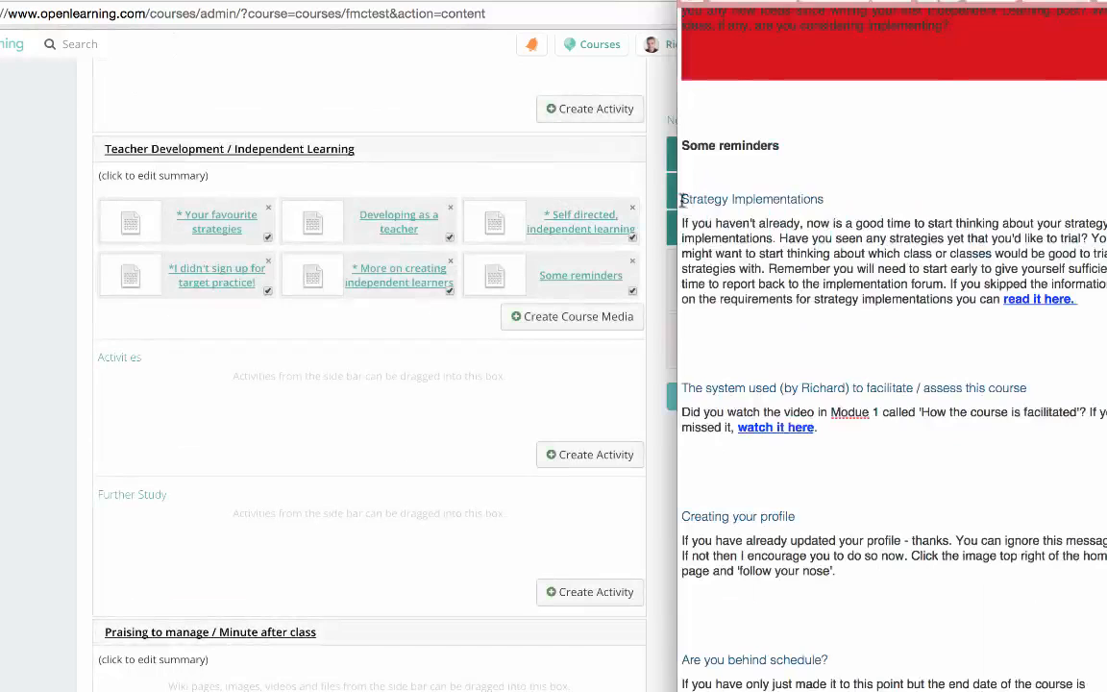
Fill the "Some reminders" page with its text from the document, from Strategy Implementations through "Are you behind schedule?", and save it
scroll(753, 467, down, 2)
drag(683, 200, 921, 688)
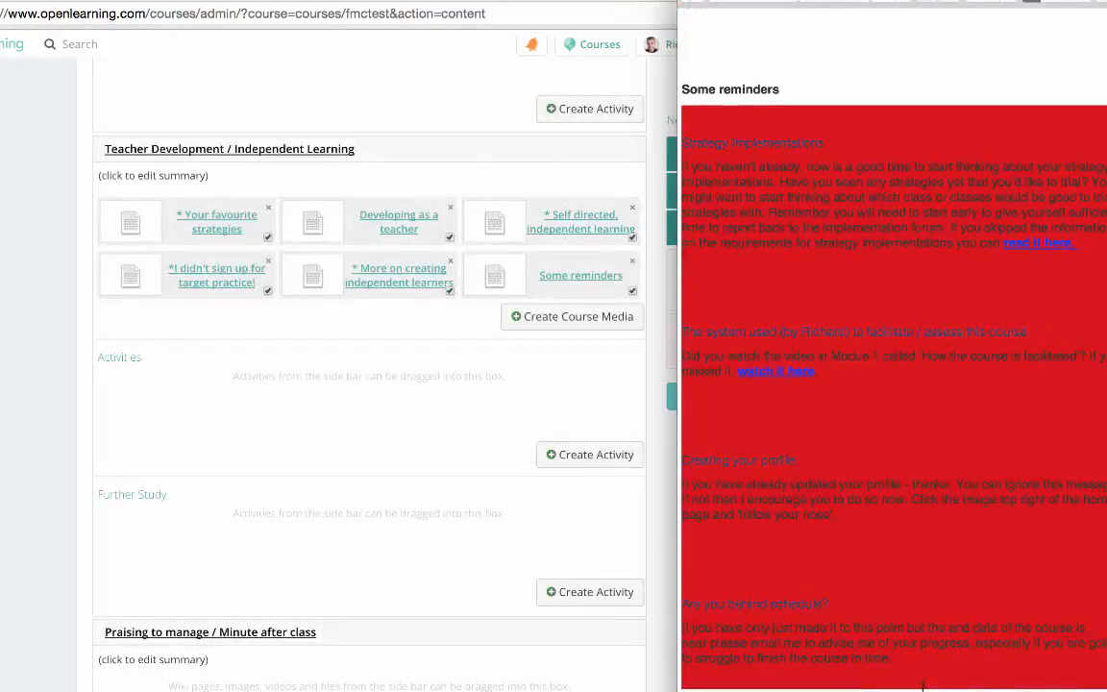
click(599, 356)
click(523, 284)
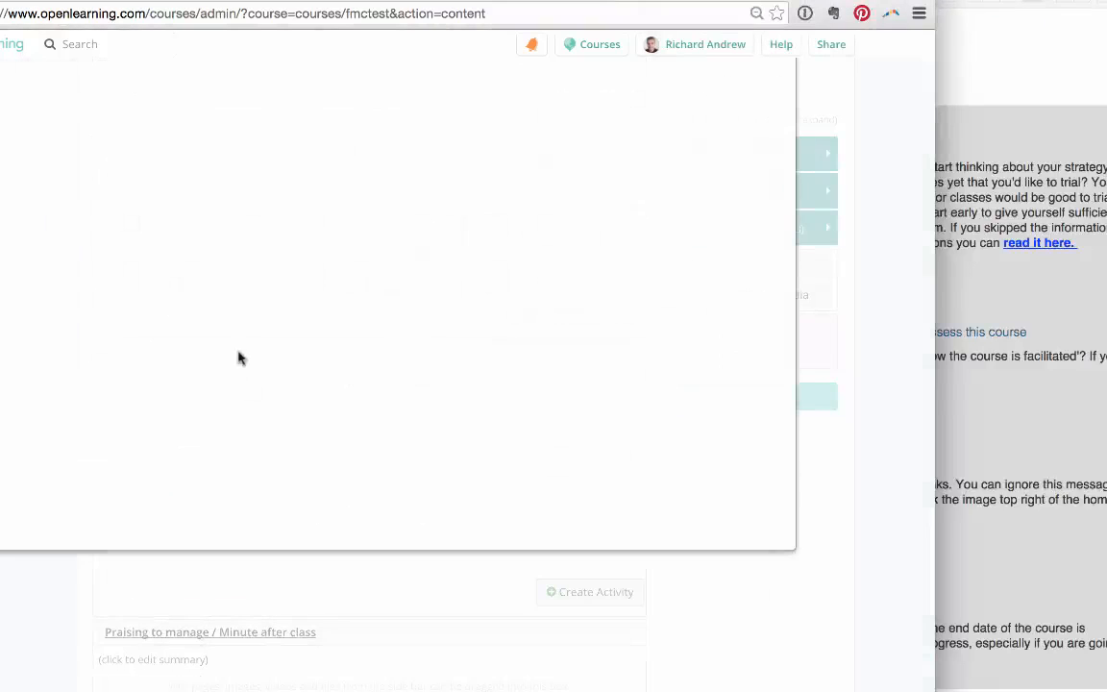
key(super+v)
scroll(210, 494, down, 10)
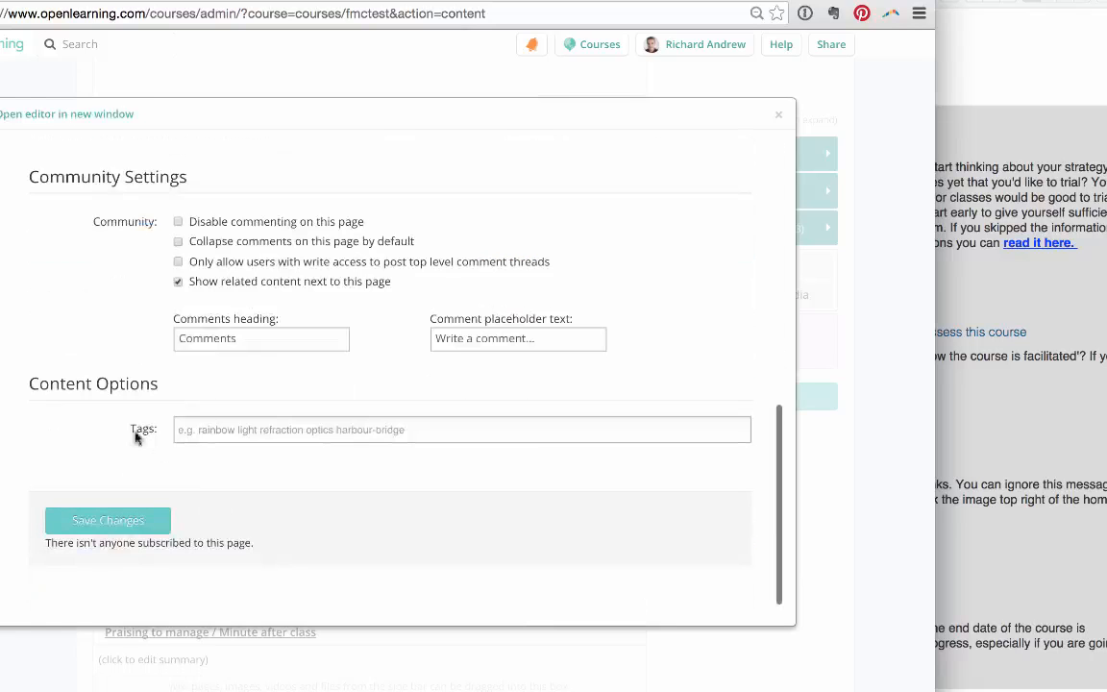
click(108, 521)
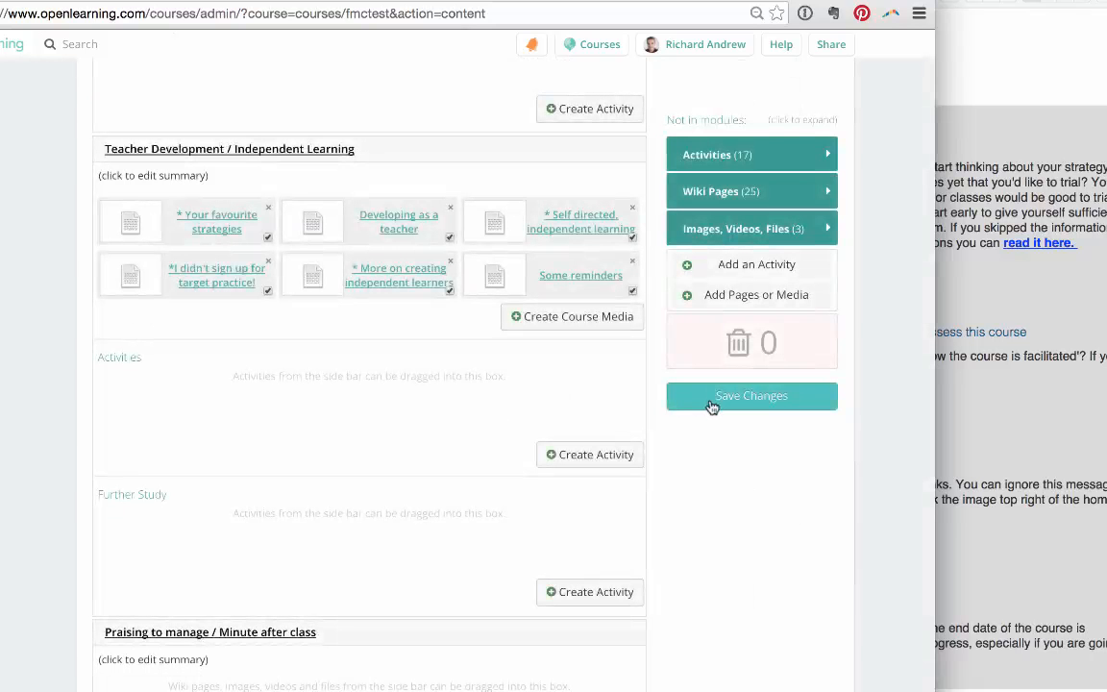
Save the course content changes and check the Teacher Development / Independent Learning module's page list
click(711, 402)
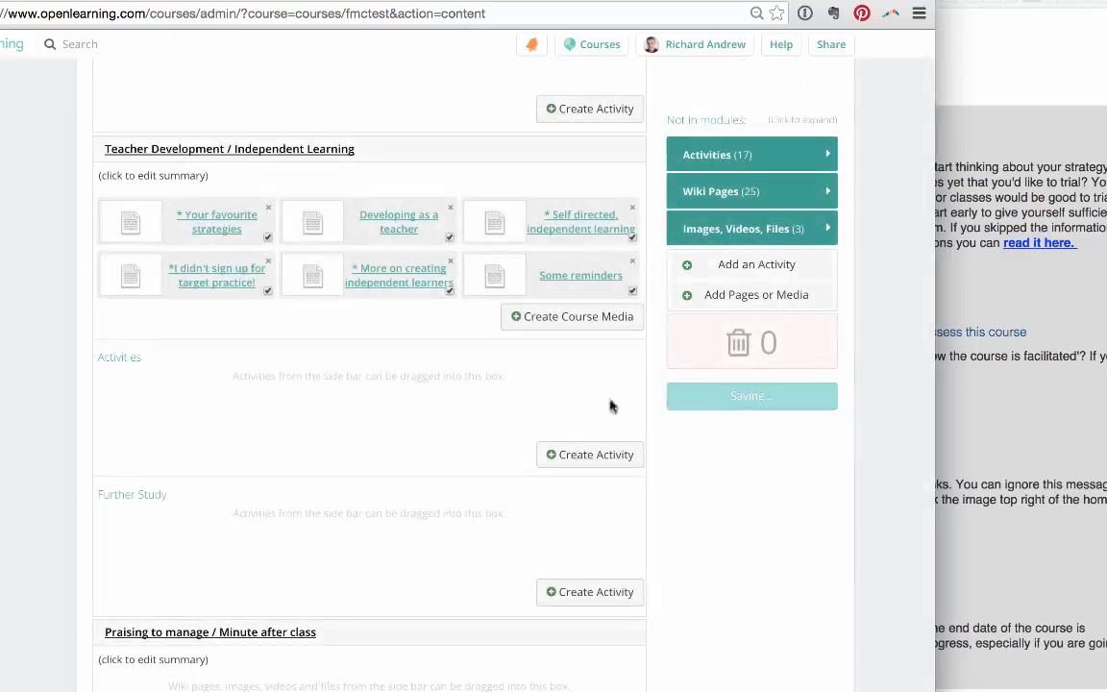
click(714, 401)
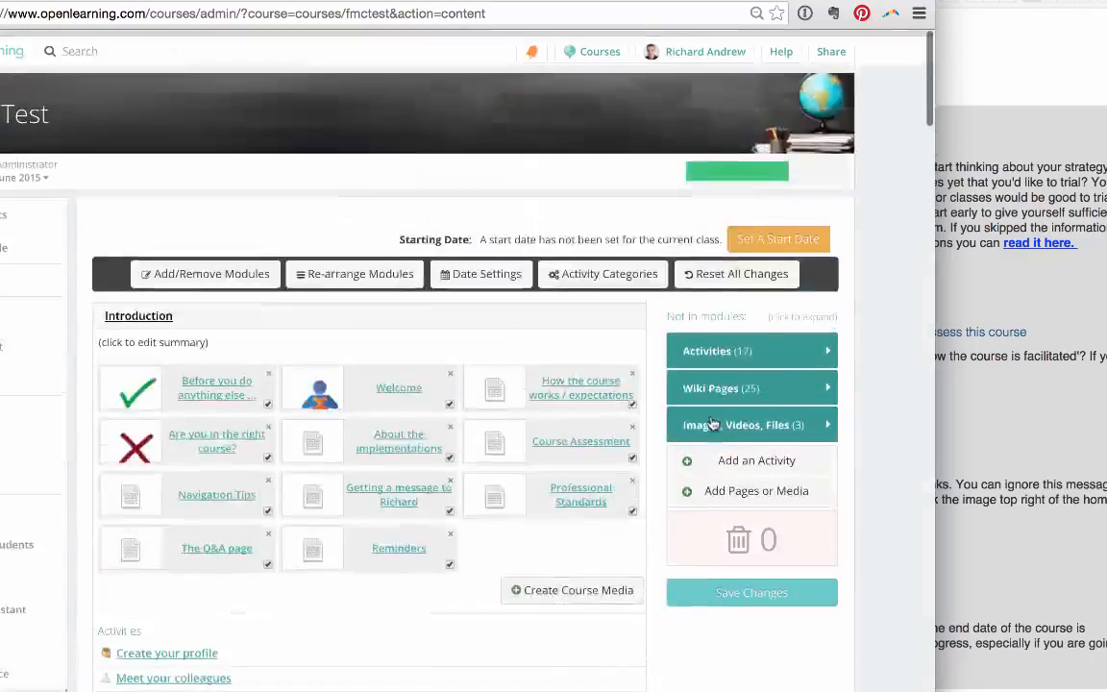
scroll(498, 634, down, 10)
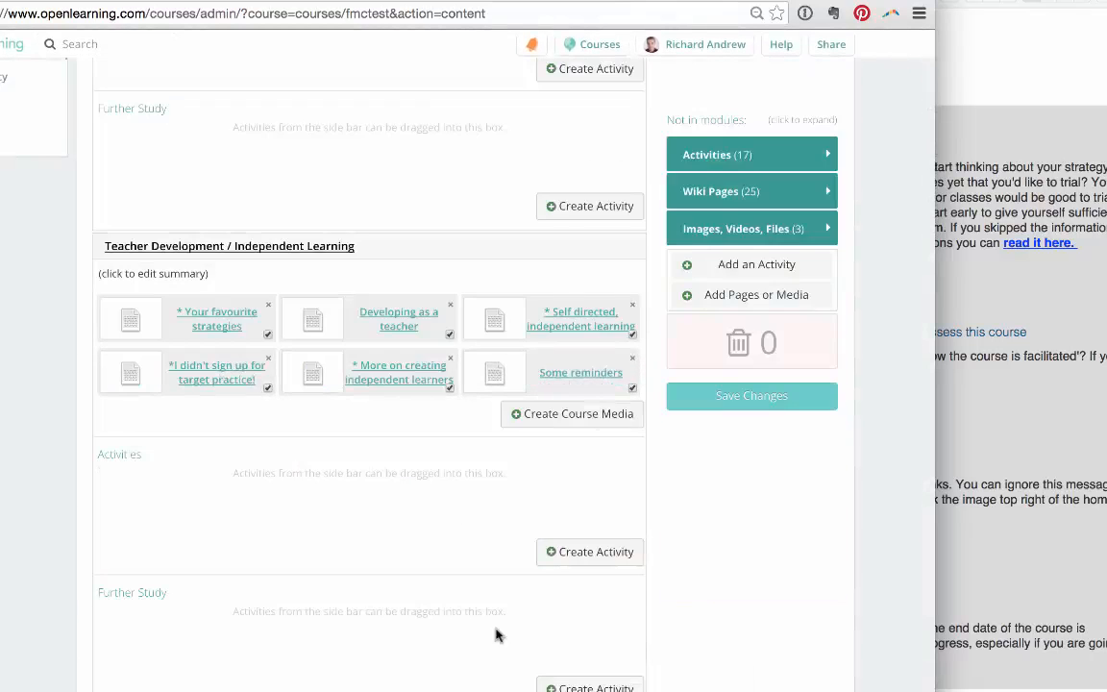
scroll(898, 573, down, 1)
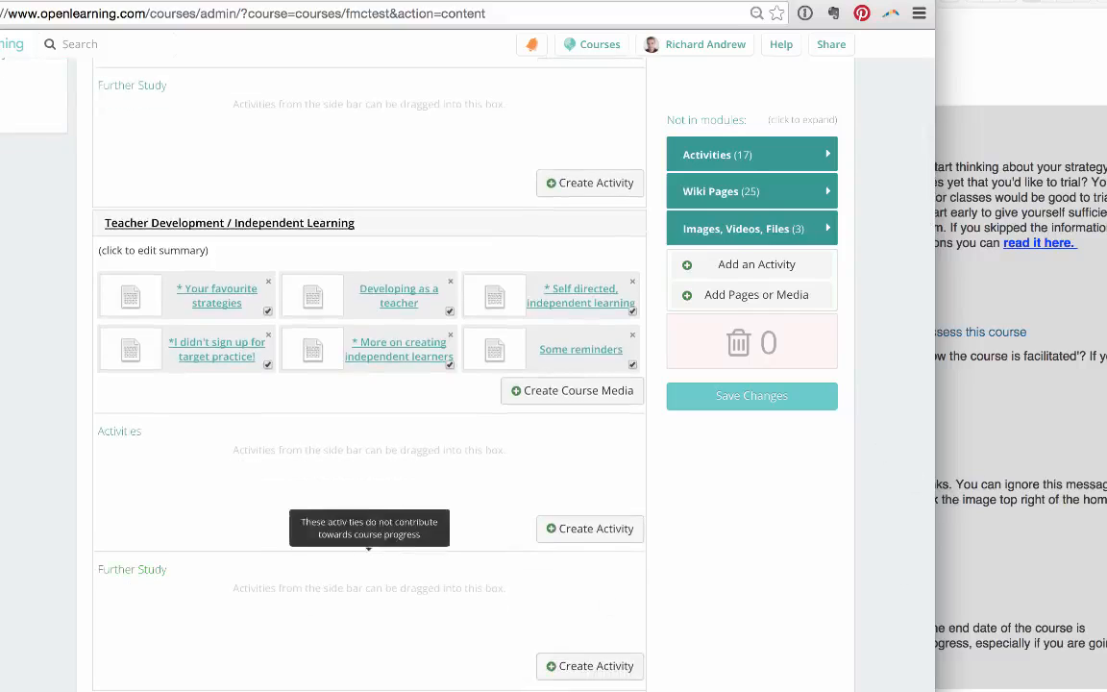
scroll(349, 526, down, 5)
Go to the course schedule and open the "* Your favourite strategies" page in module 2
scroll(272, 511, up, 15)
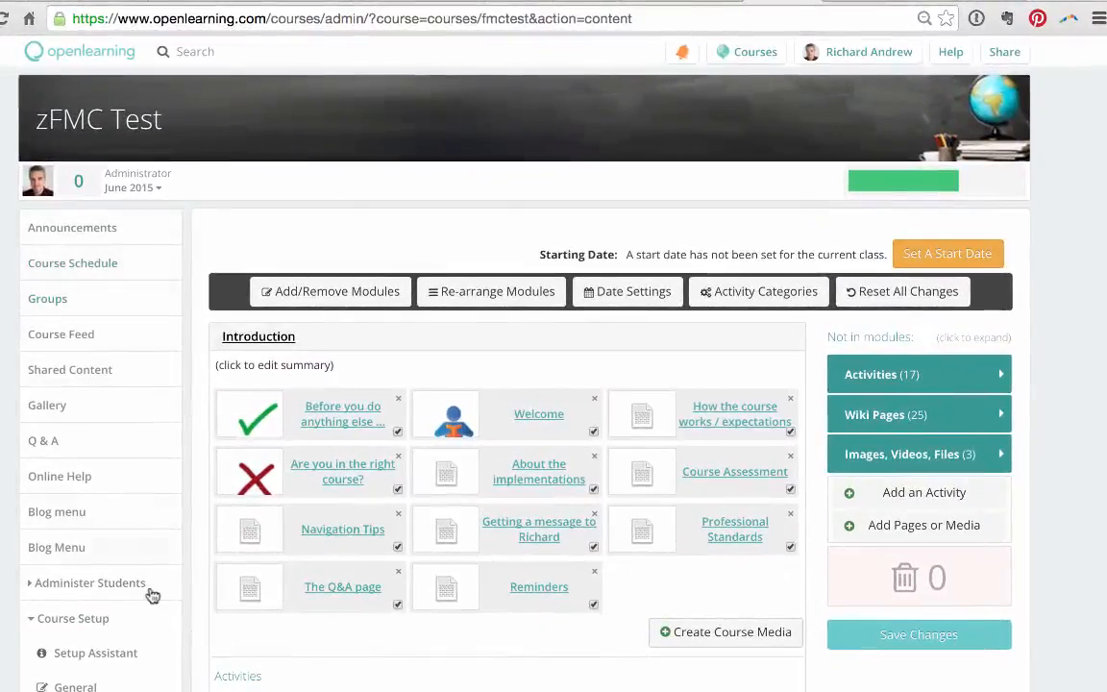
scroll(149, 588, down, 2)
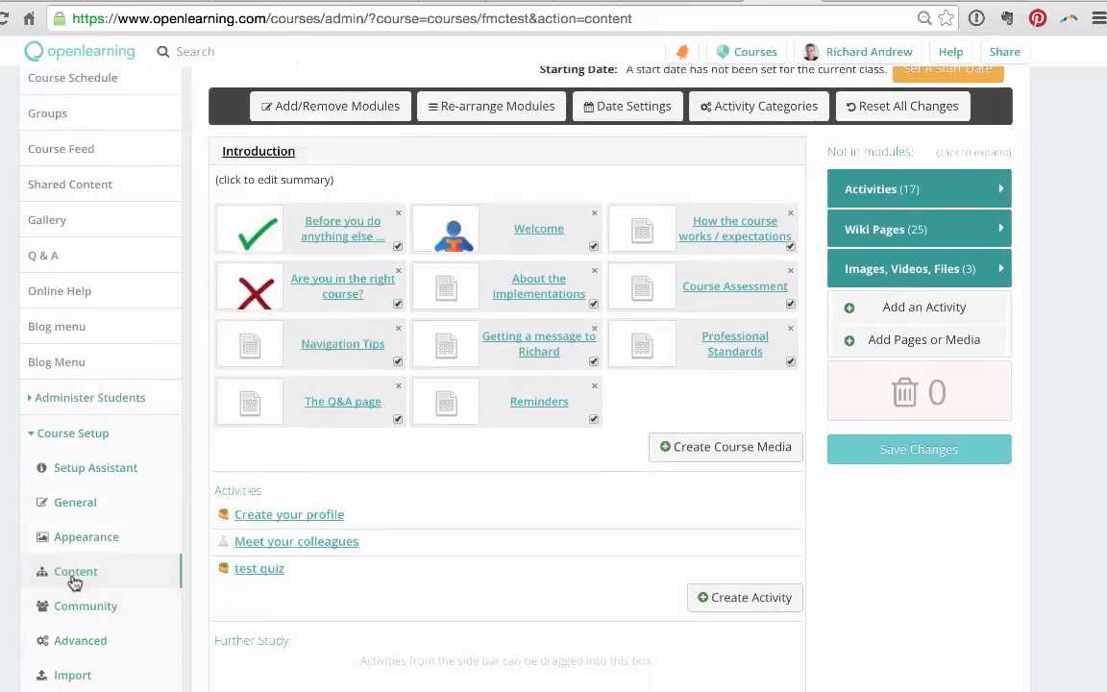
scroll(75, 582, up, 2)
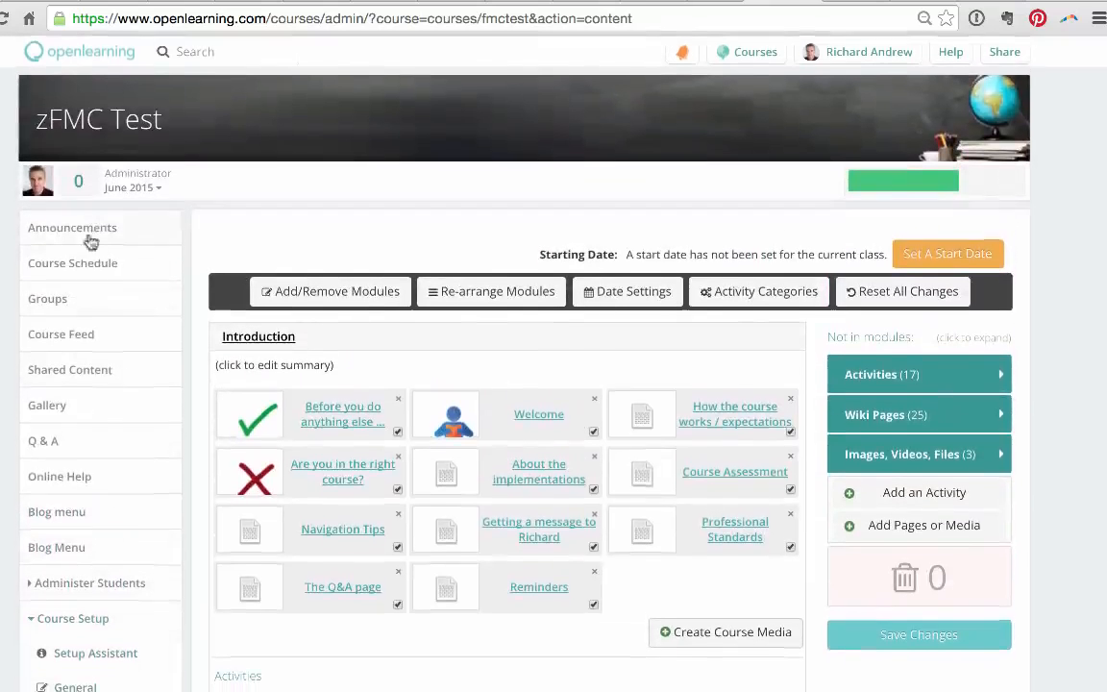
click(74, 267)
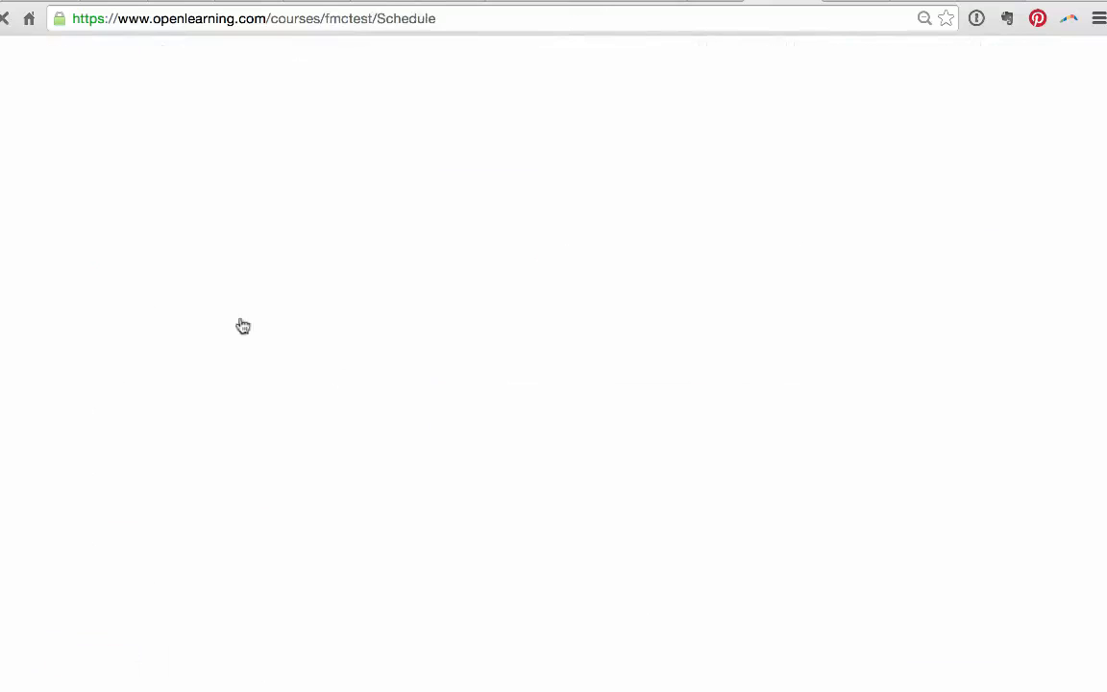
scroll(372, 454, down, 5)
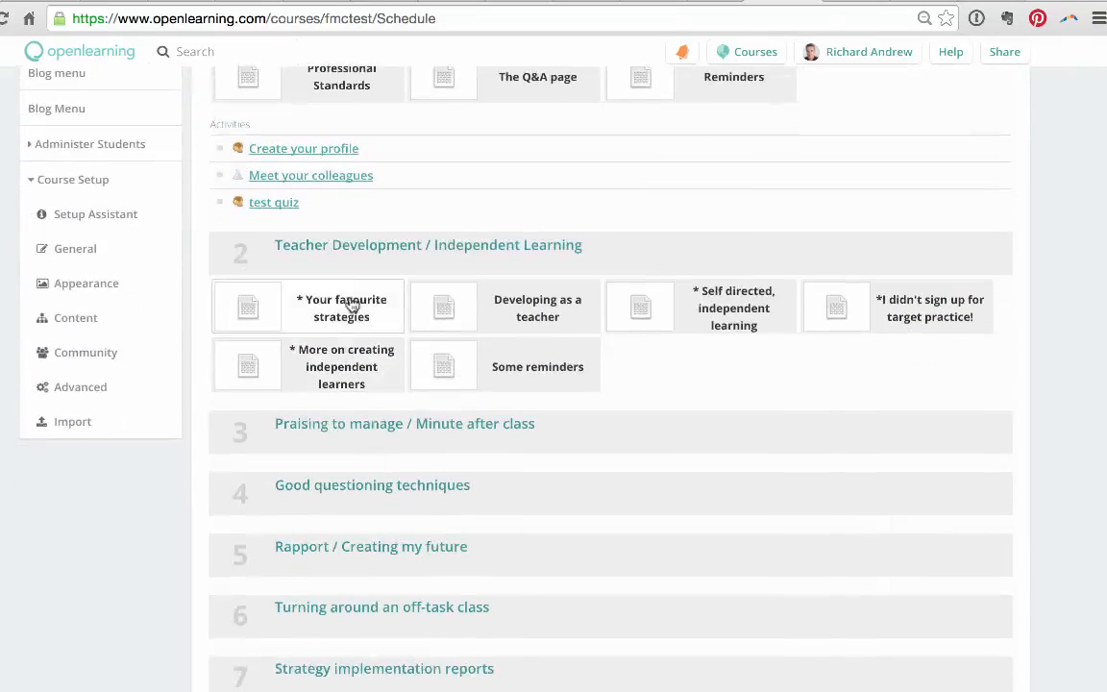
click(338, 306)
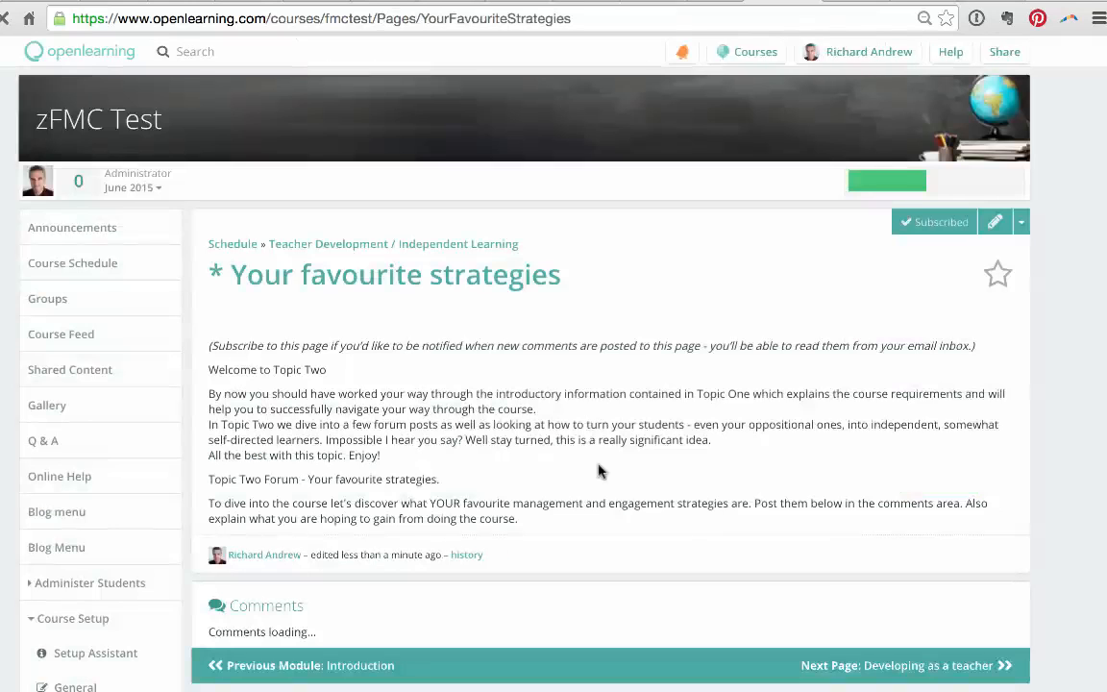
Edit the "* Your favourite strategies" page and format the line "Welcome to Topic Two" as Heading 3
scroll(317, 372, down, 1)
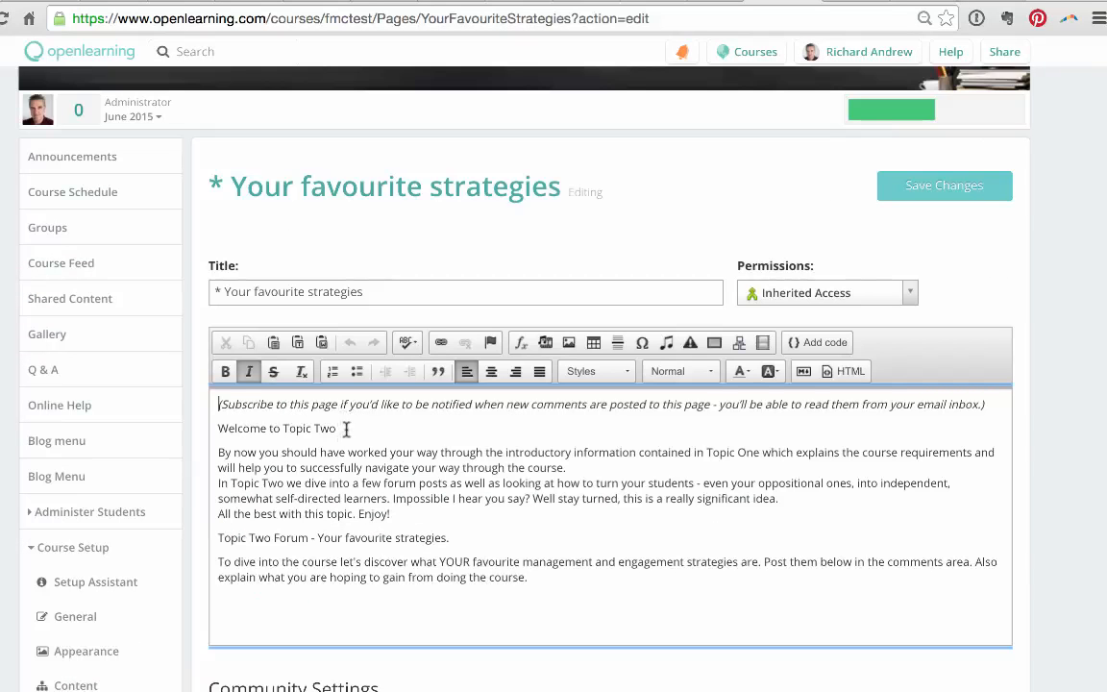
drag(346, 428, 218, 429)
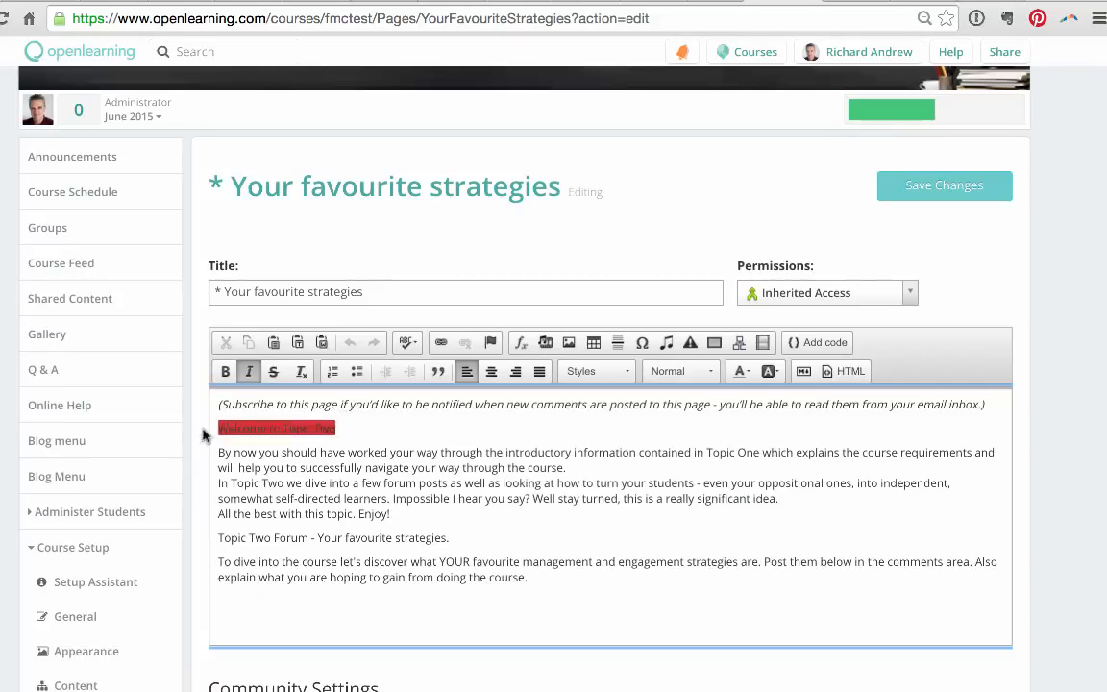
click(715, 379)
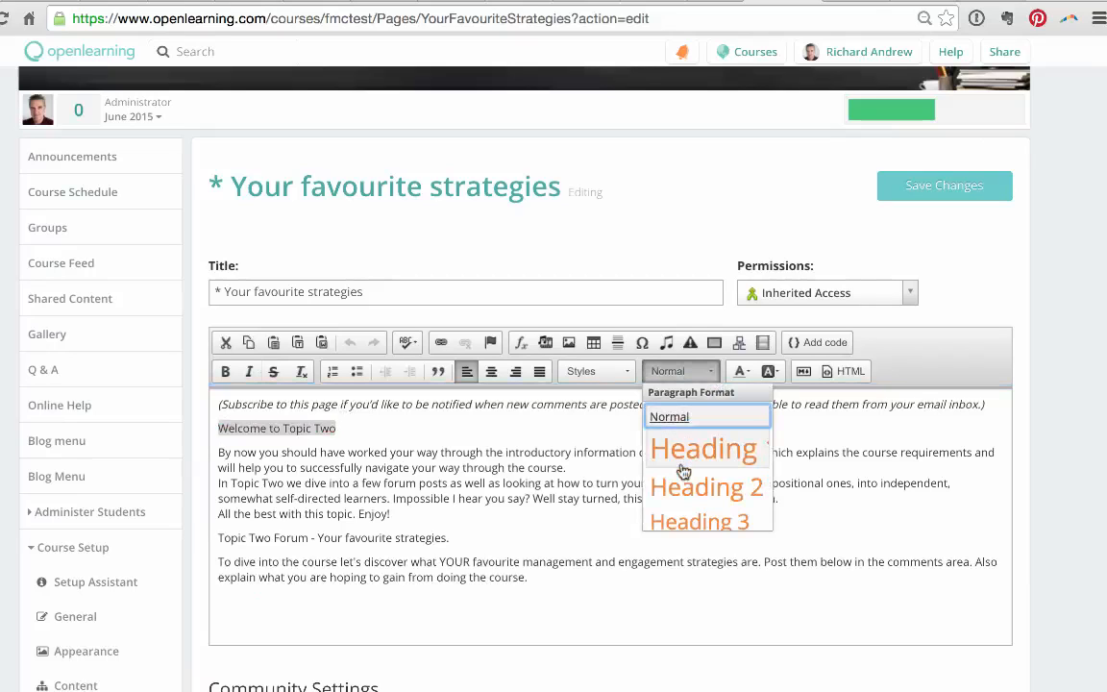
click(684, 519)
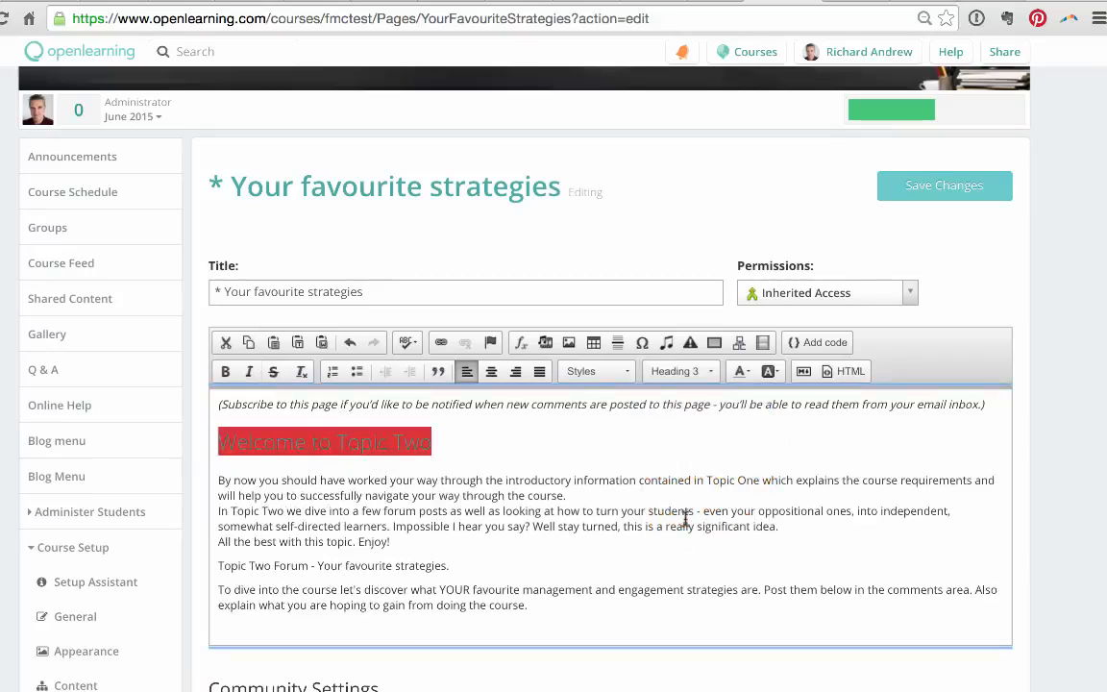
click(474, 506)
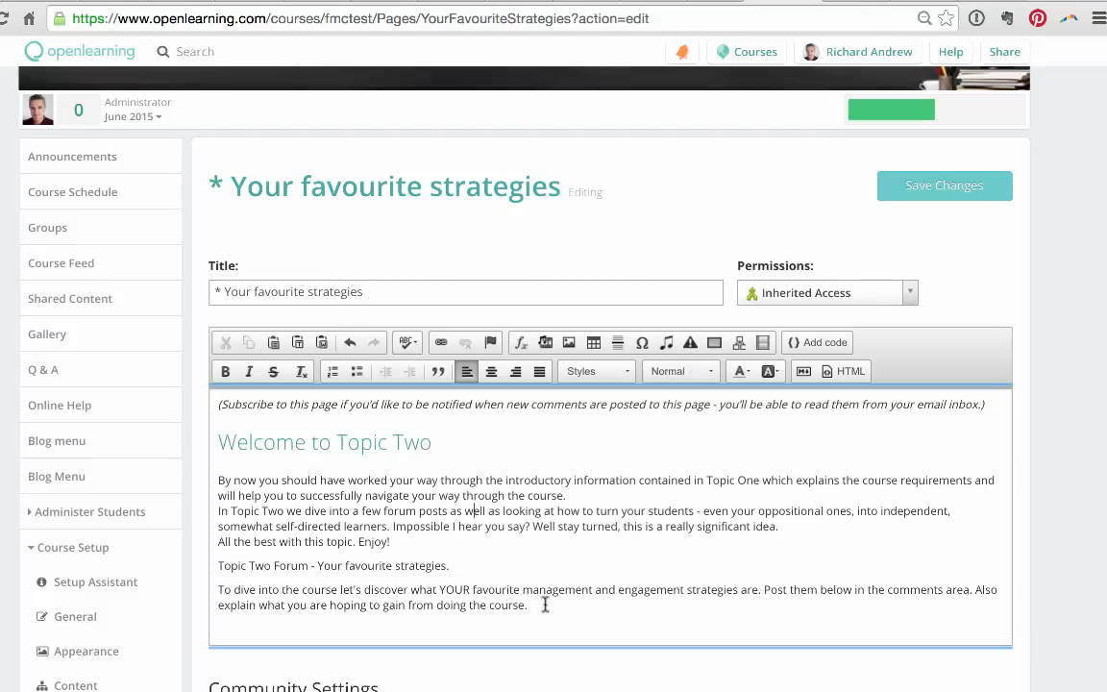
Format the closing paragraph that starts "To dive into the course" as Pre-formatted and save the page
drag(545, 603, 208, 593)
click(678, 371)
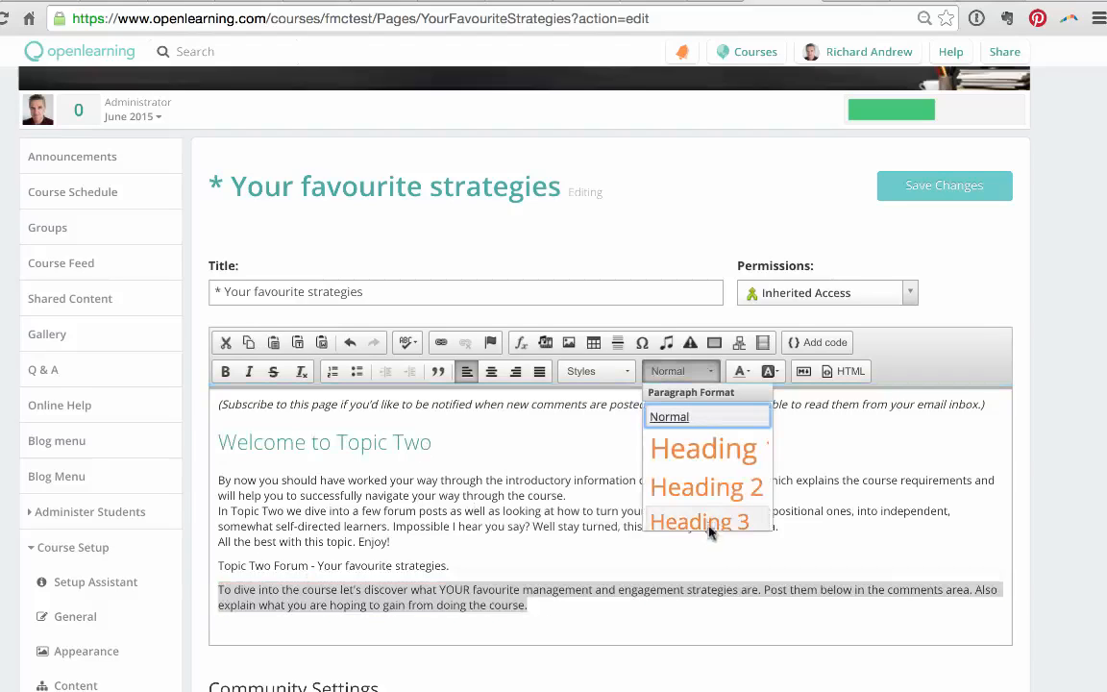
scroll(705, 524, down, 2)
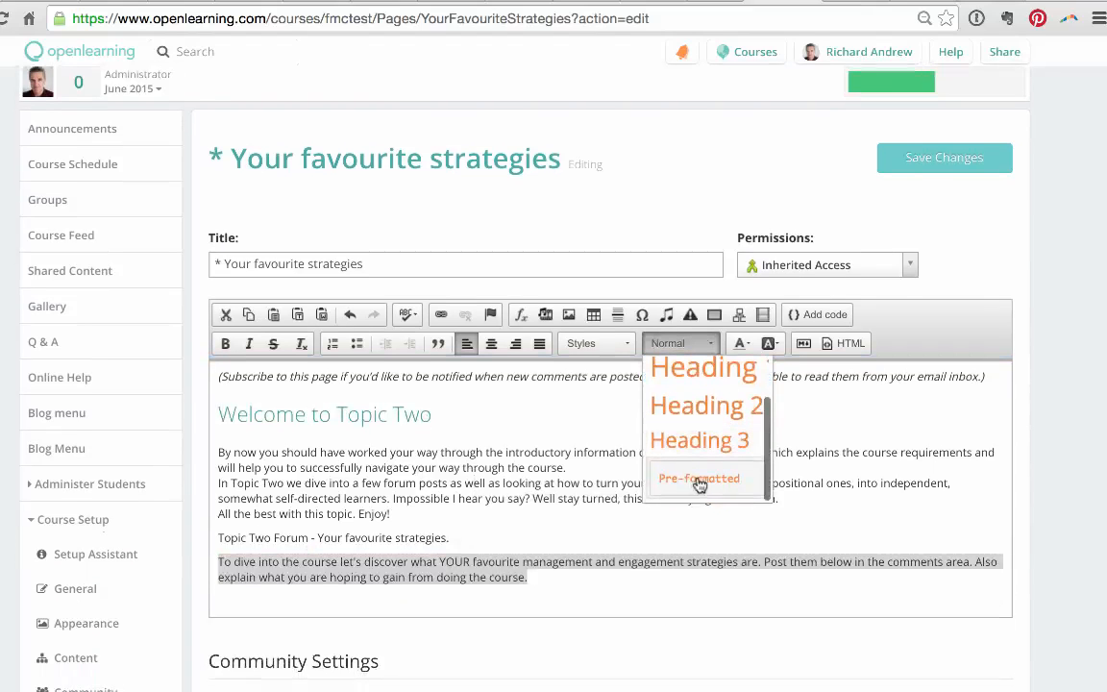
click(698, 480)
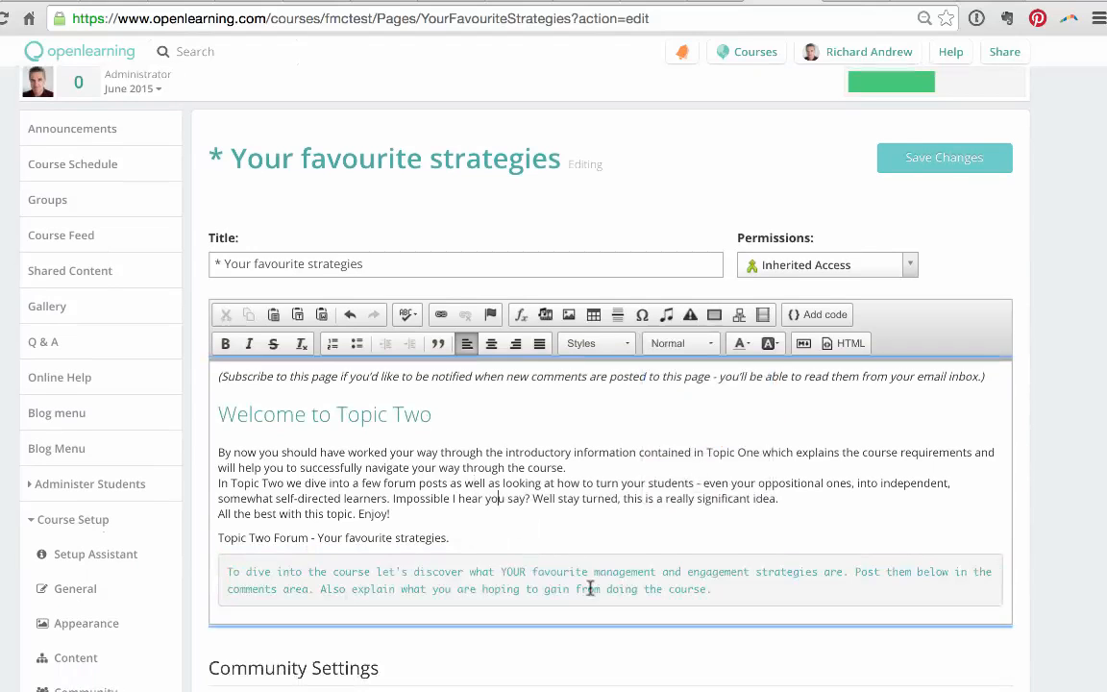
scroll(484, 450, down, 1)
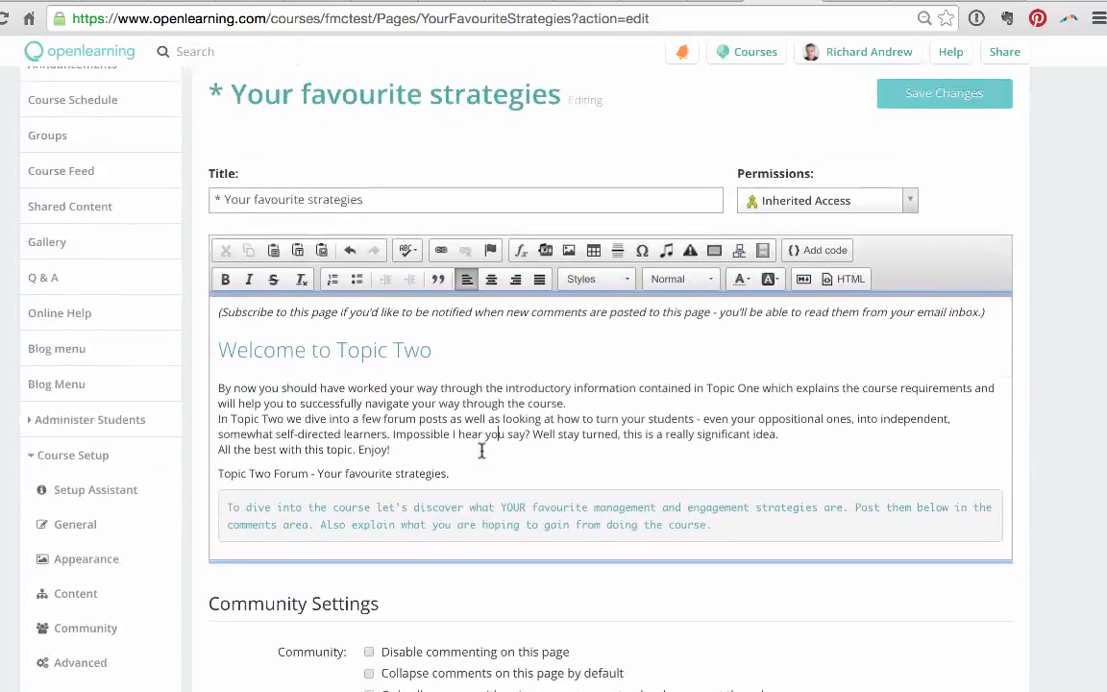
scroll(481, 449, down, 8)
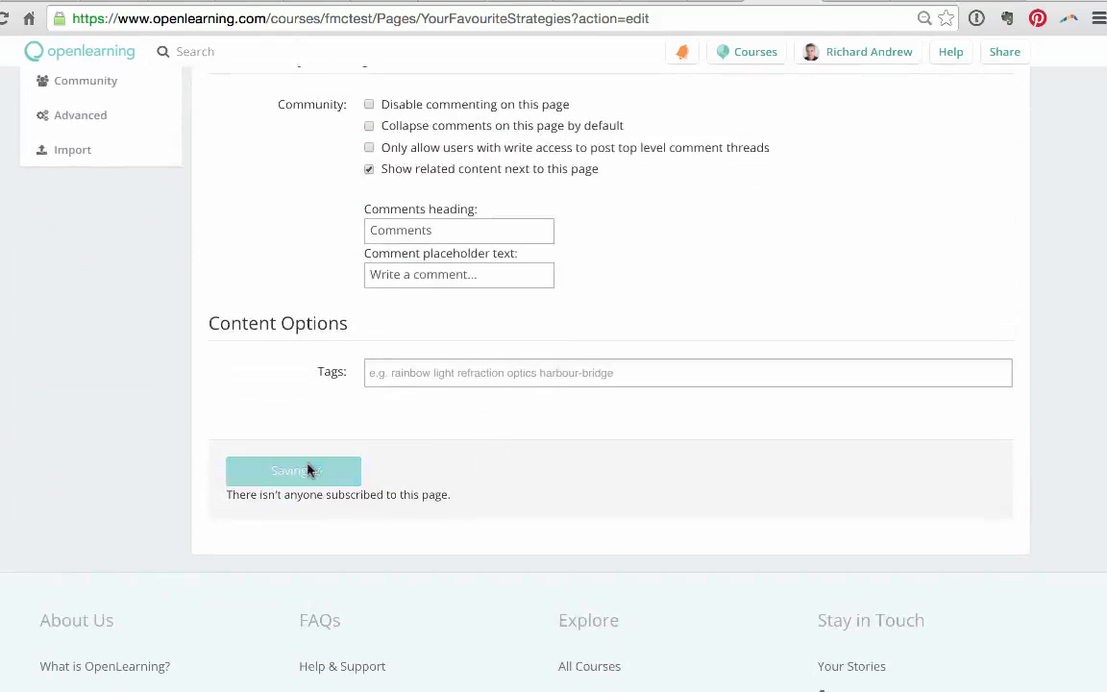
click(308, 470)
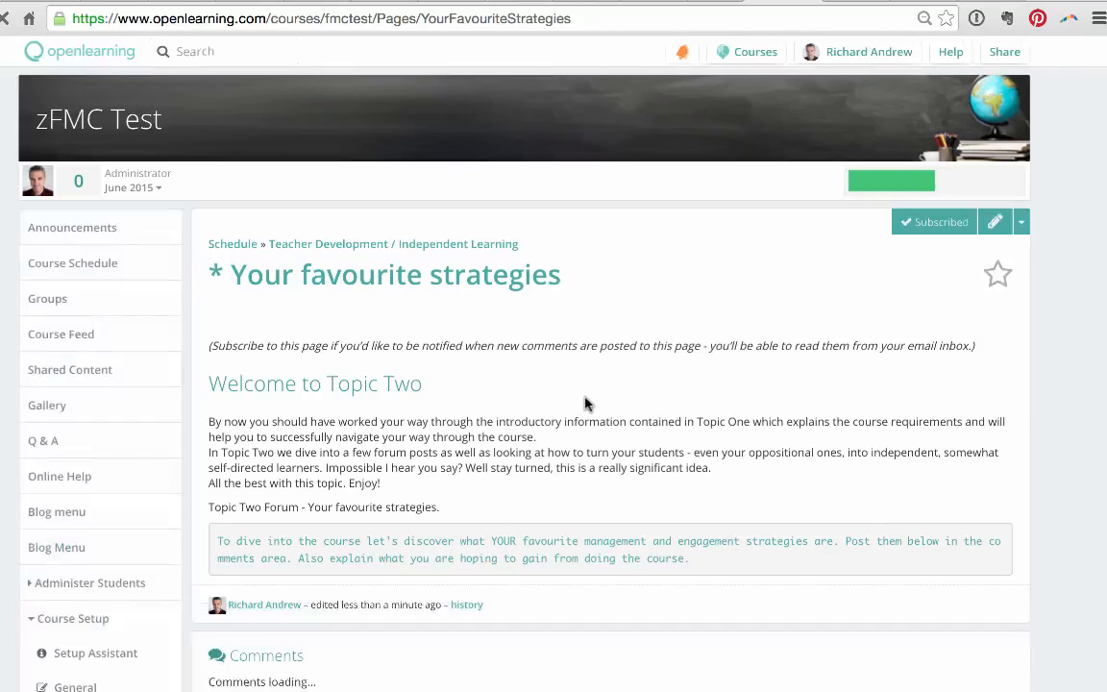
Review the saved "* Your favourite strategies" page and the course schedule, reopening the page from module 2 to check its layout
scroll(587, 405, down, 2)
scroll(585, 404, up, 2)
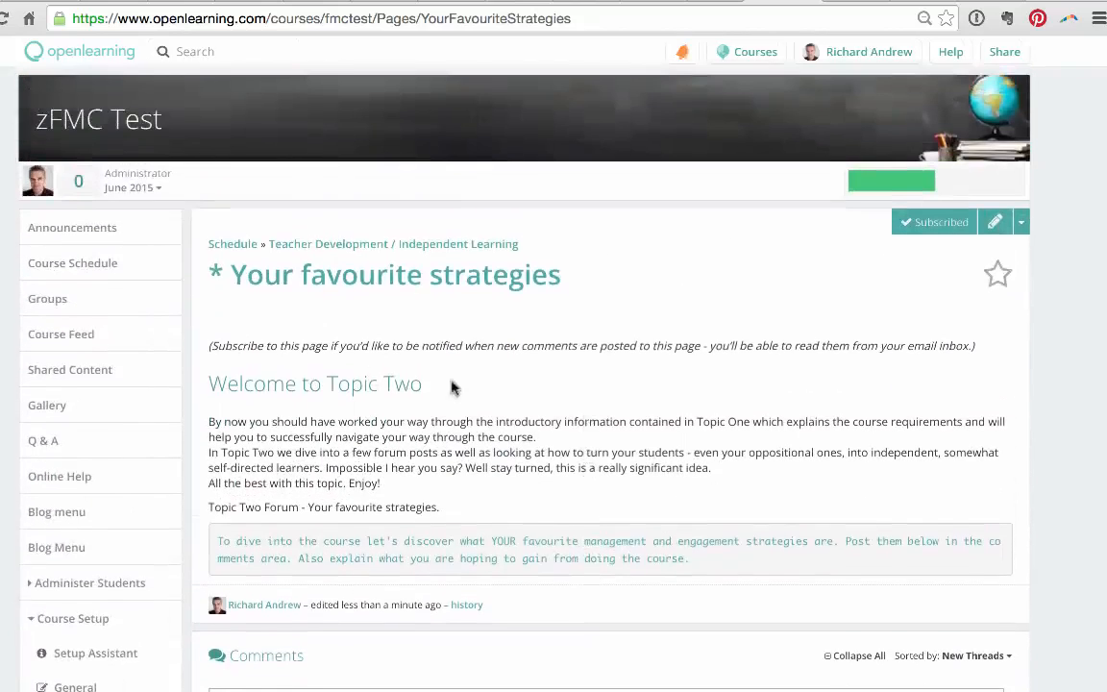
click(88, 261)
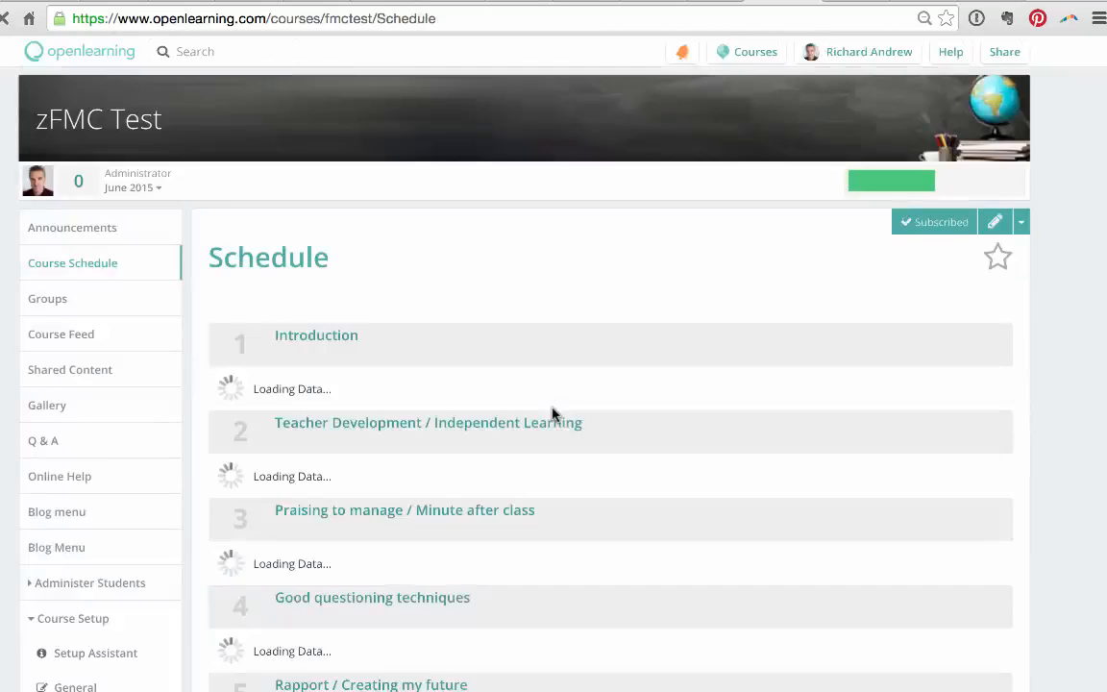
scroll(553, 414, down, 3)
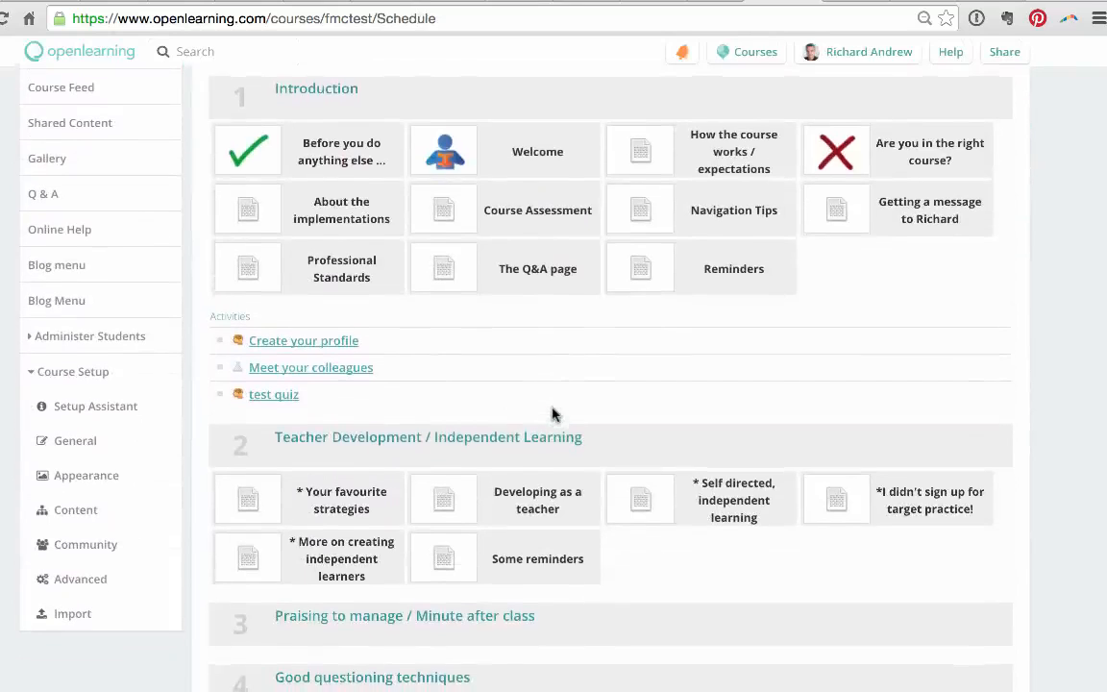
scroll(553, 414, down, 1)
scroll(552, 414, up, 1)
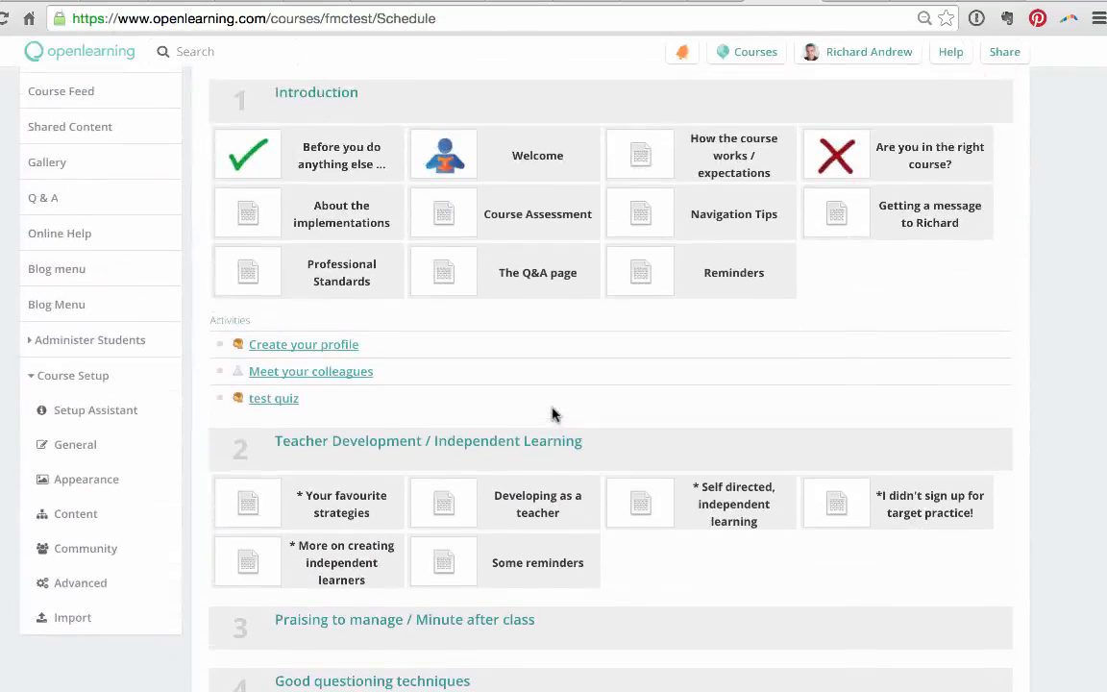
scroll(552, 414, down, 2)
click(322, 327)
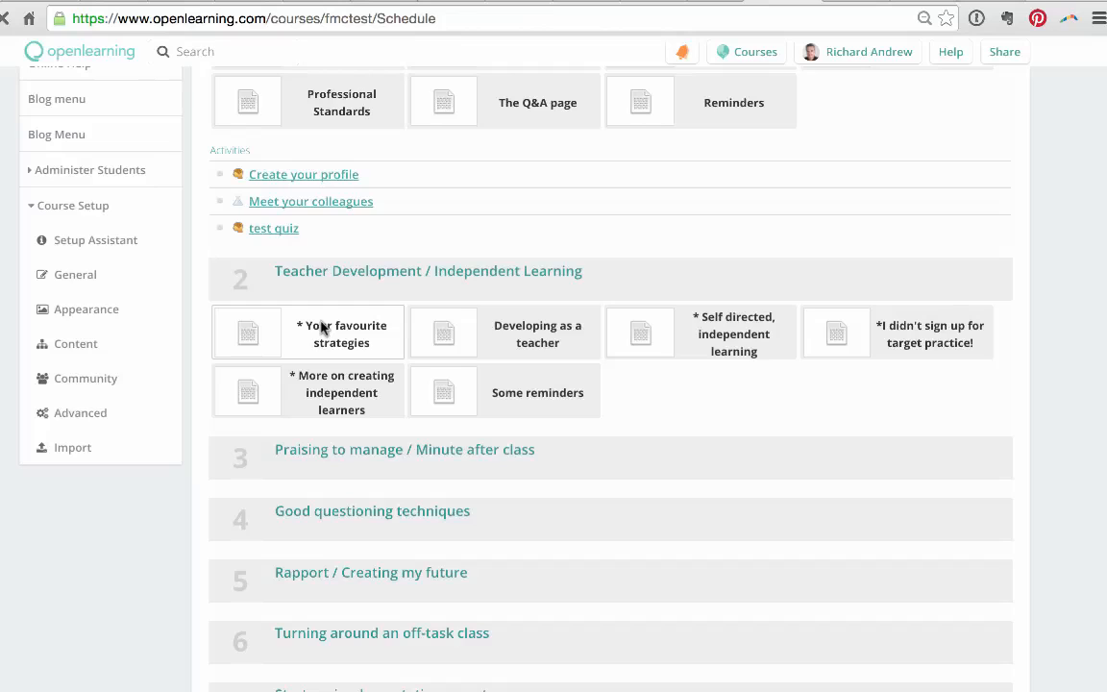
scroll(475, 448, down, 1)
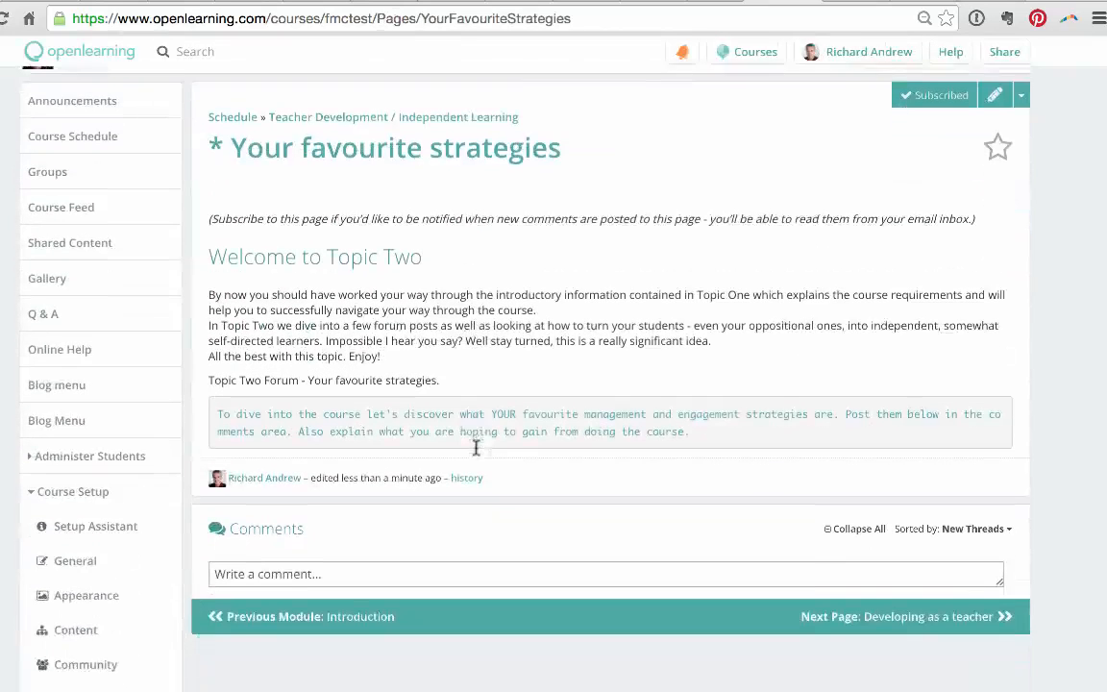
scroll(475, 448, up, 1)
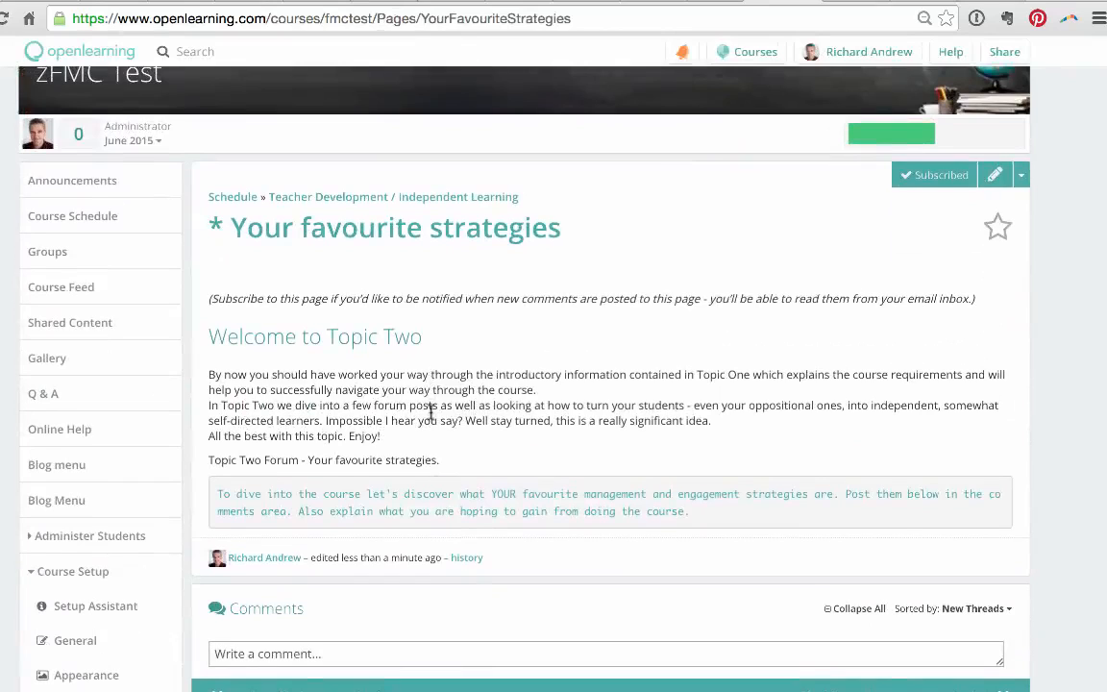
scroll(500, 461, down, 1)
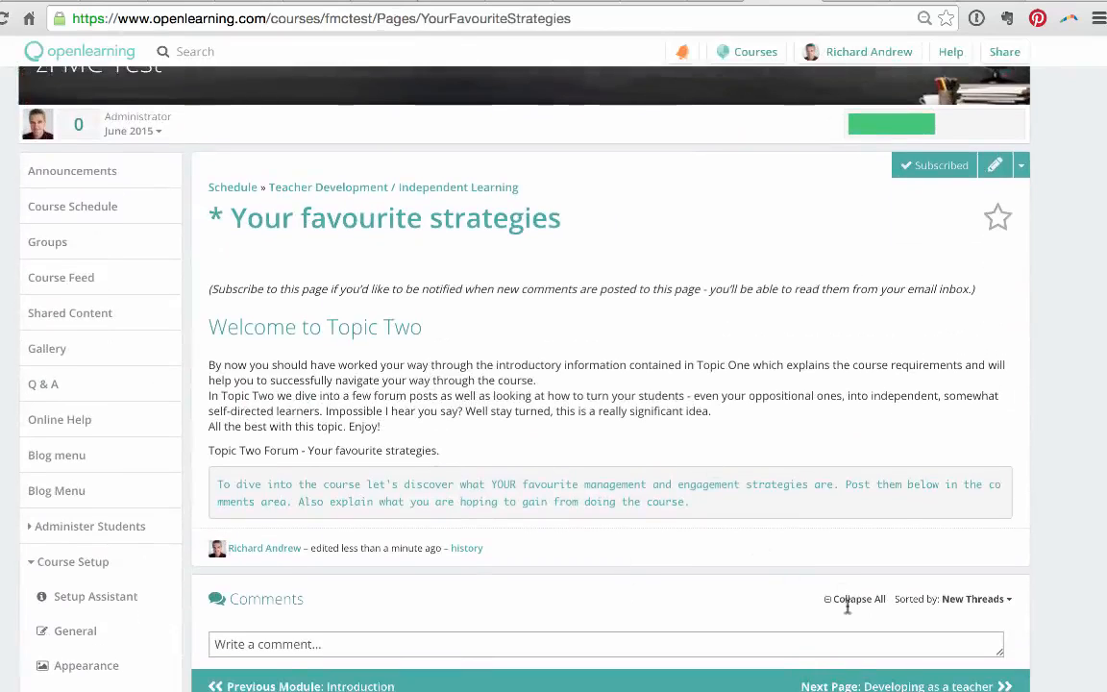
Open the "* Your favourite strategies" page for editing, look over its community settings and content options, and save it
click(995, 170)
scroll(409, 437, down, 5)
scroll(408, 437, down, 6)
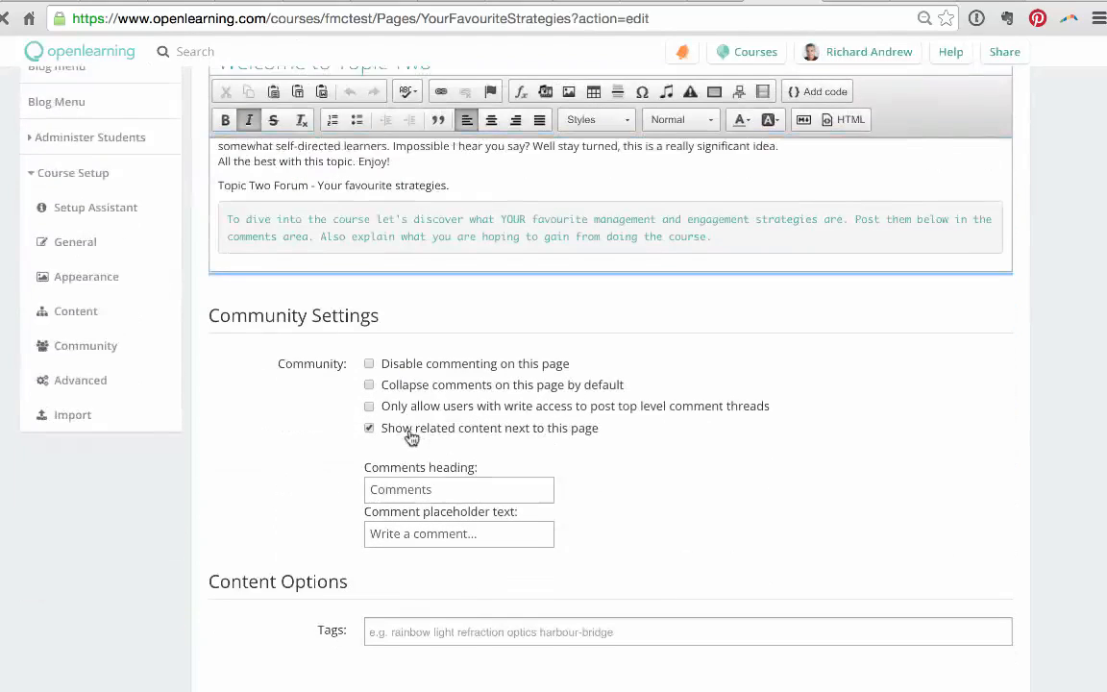
click(306, 537)
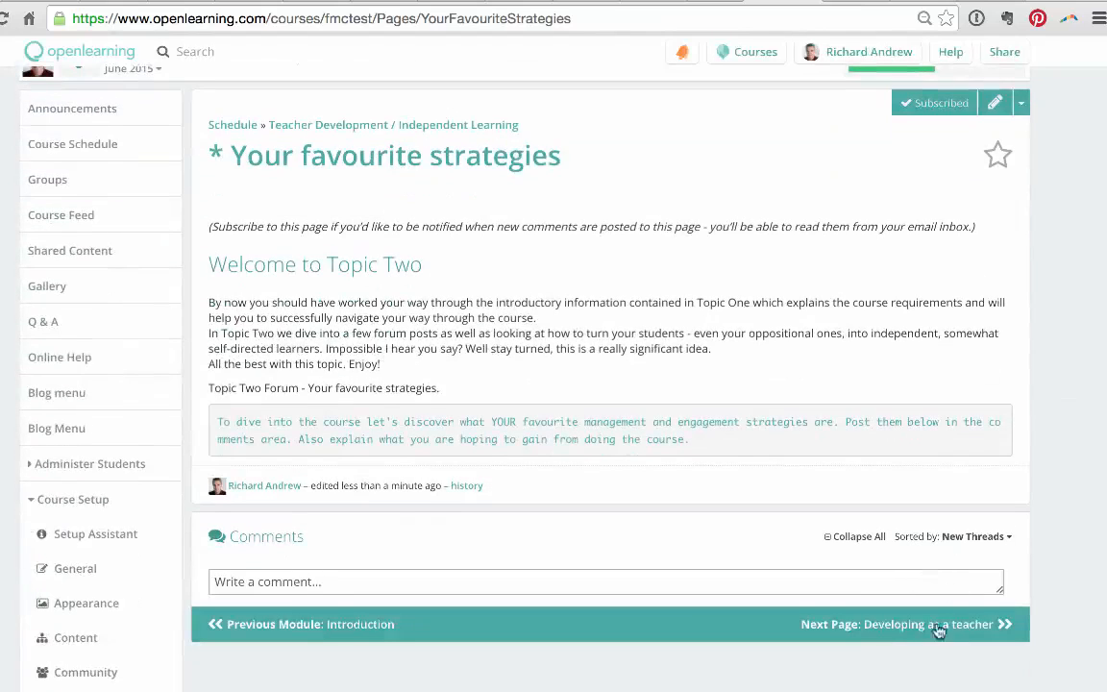
Go on to the "Developing as a teacher" page, look through its text and open it for editing
click(934, 627)
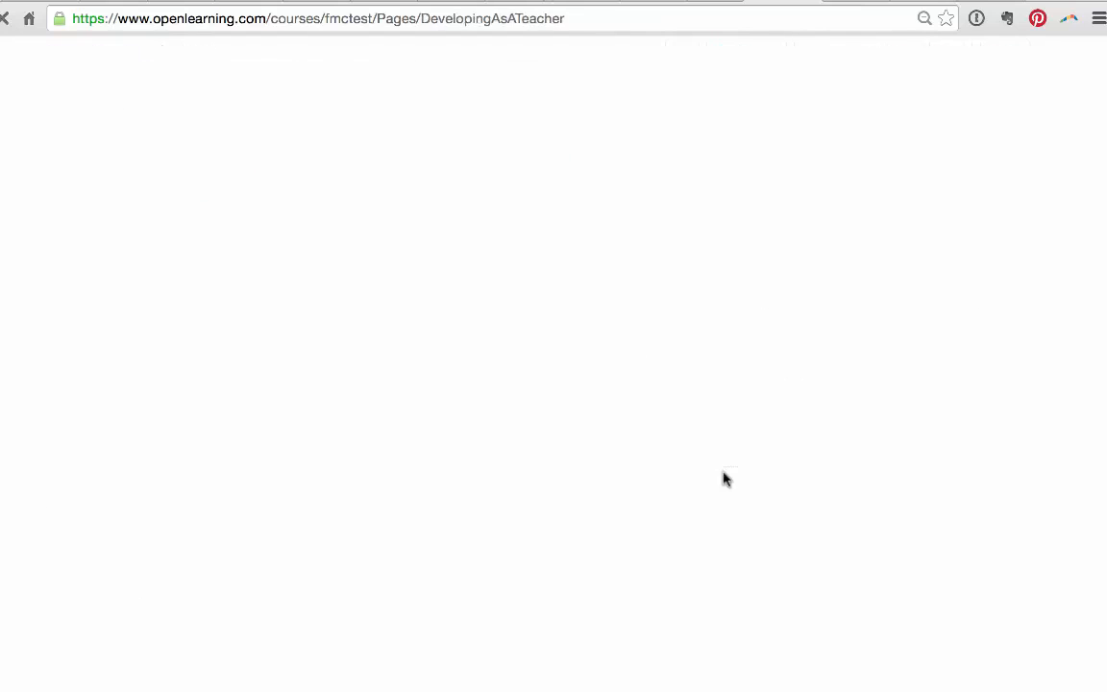
scroll(724, 477, down, 5)
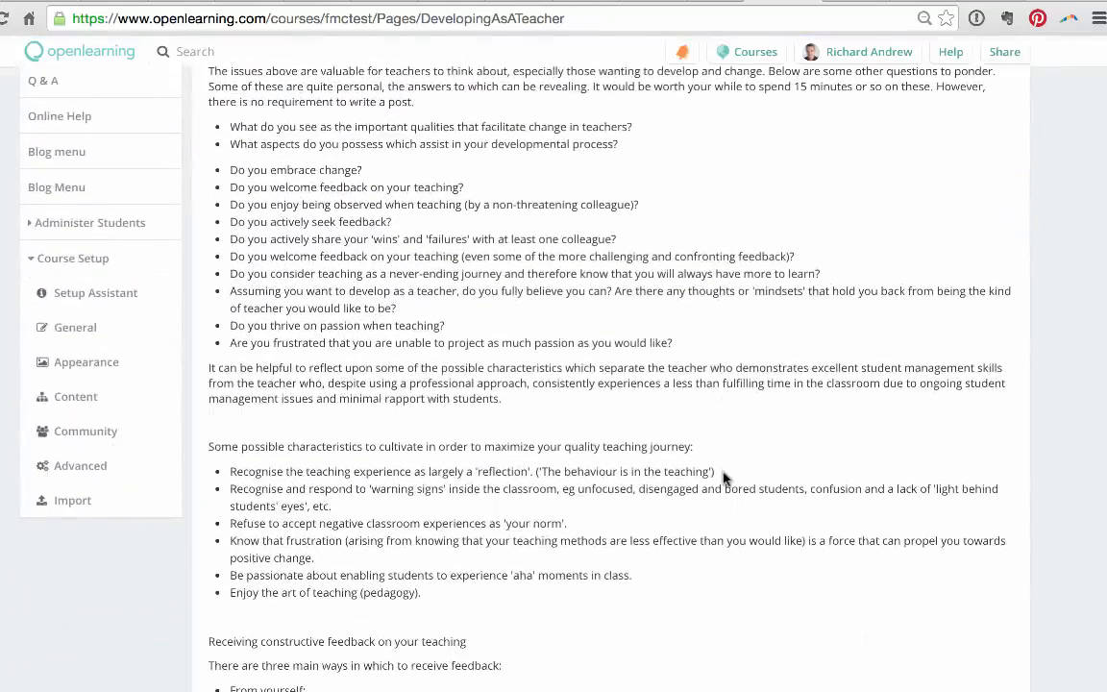
scroll(724, 477, up, 5)
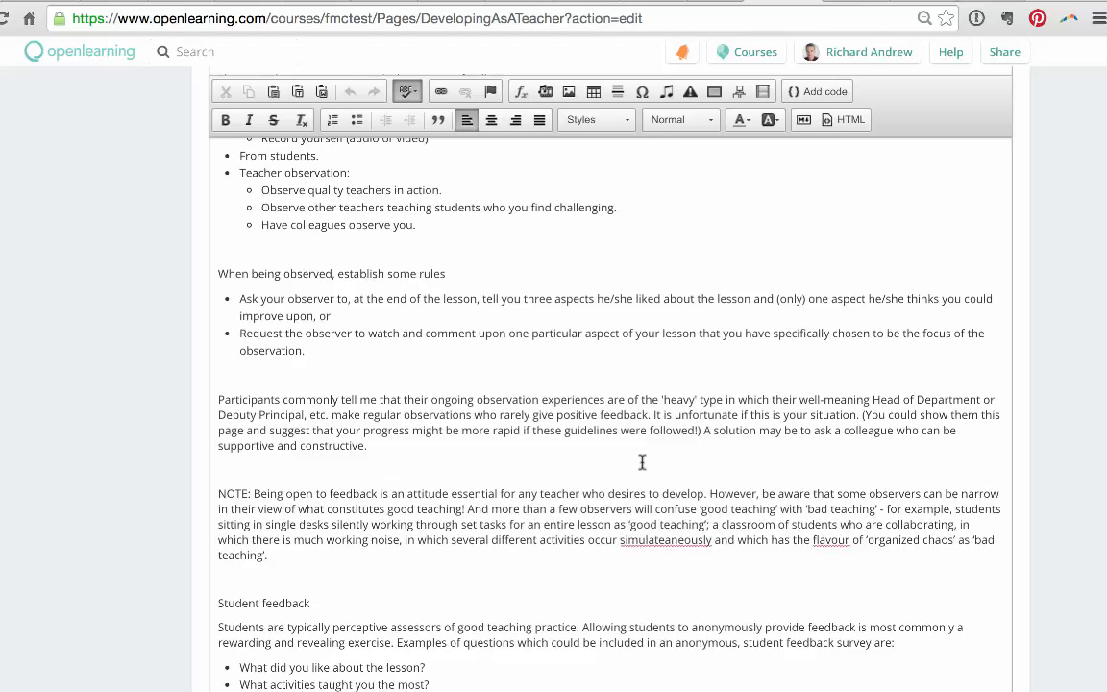
scroll(642, 462, up, 1)
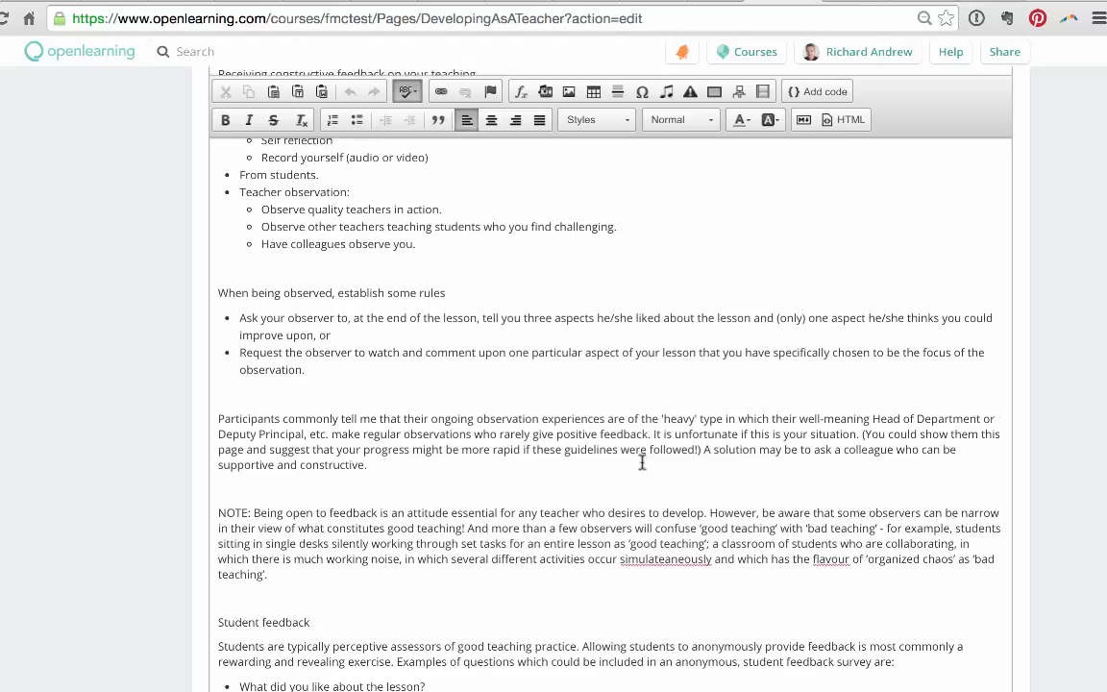